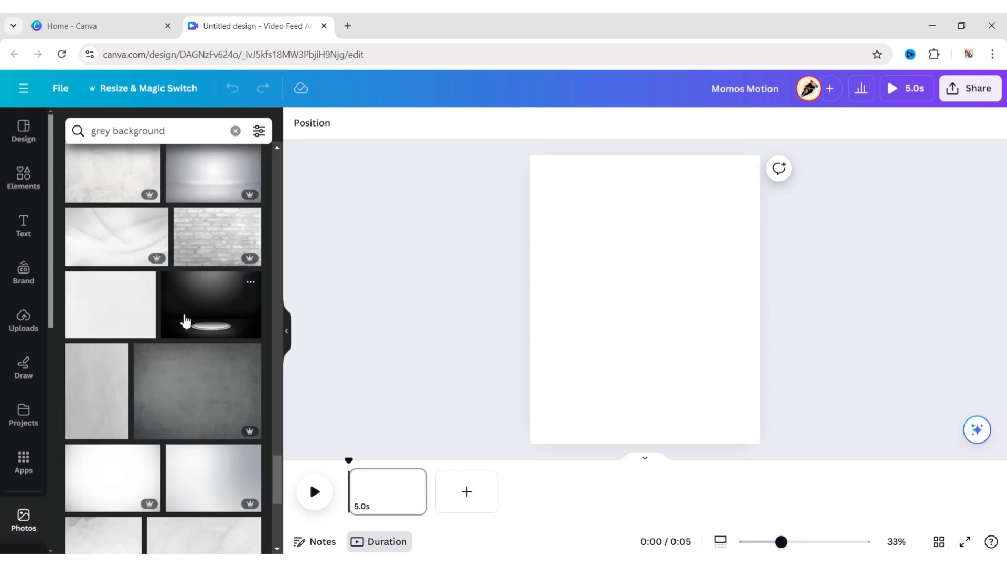
Add the light grey speckled concrete photo from the grey background results and set it as the page background
click(96, 318)
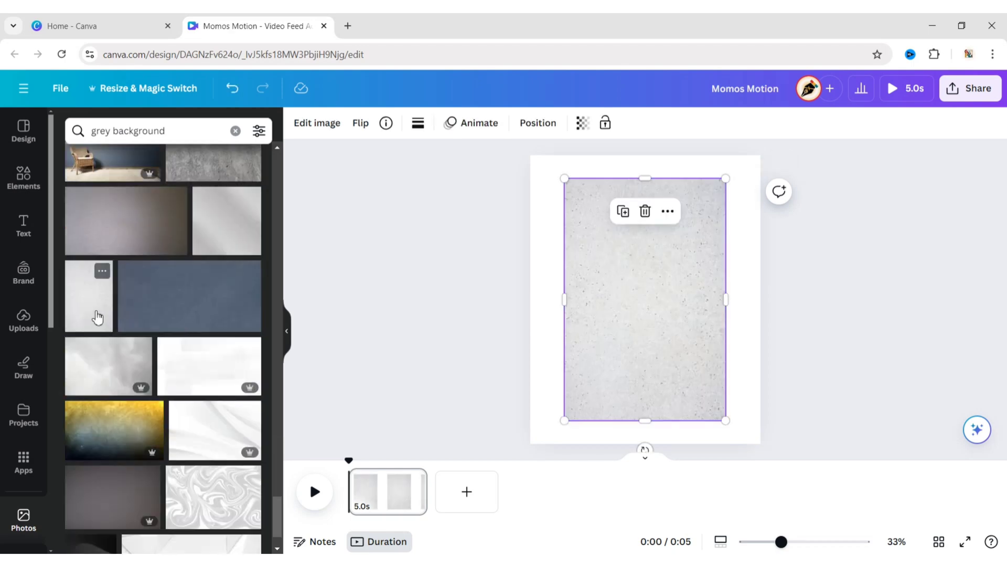
click(283, 328)
right_click(550, 214)
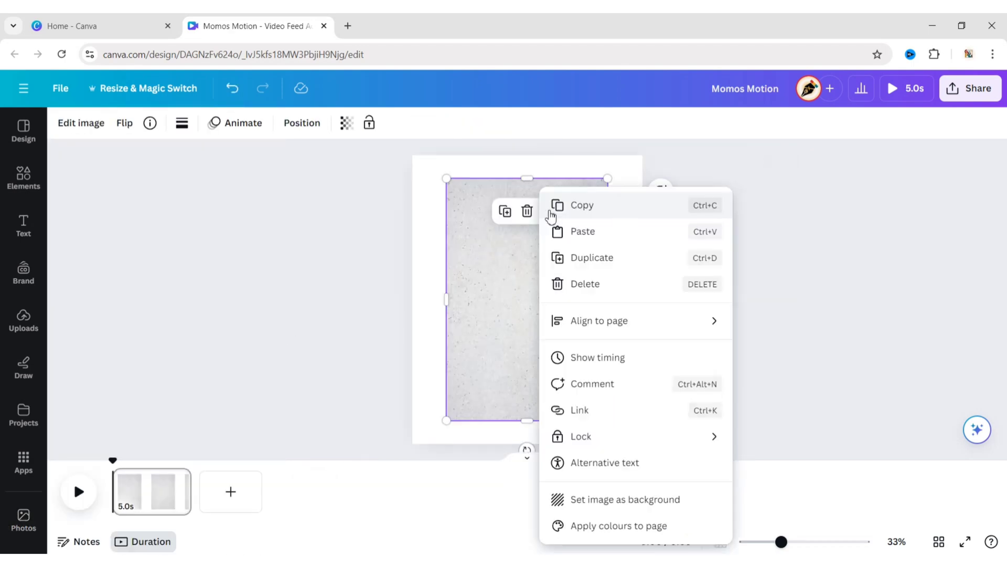
click(653, 503)
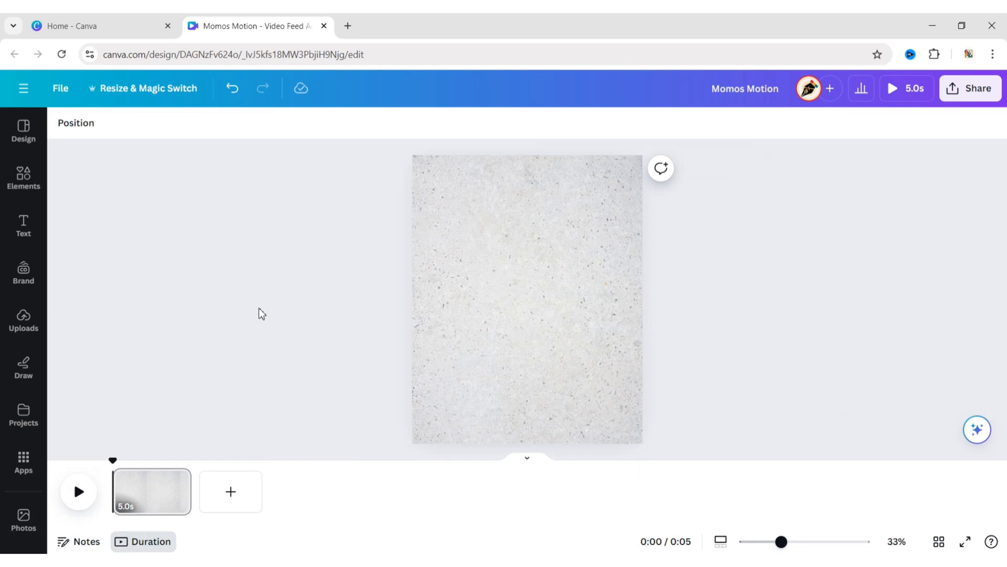
Add a heading to the page reading "momo momo momo"
click(21, 227)
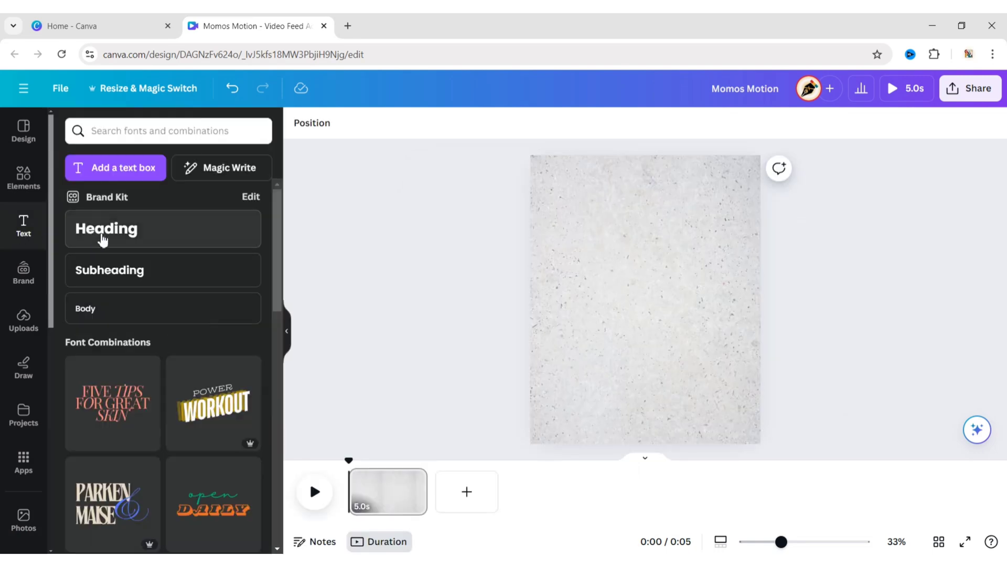
click(102, 237)
click(288, 333)
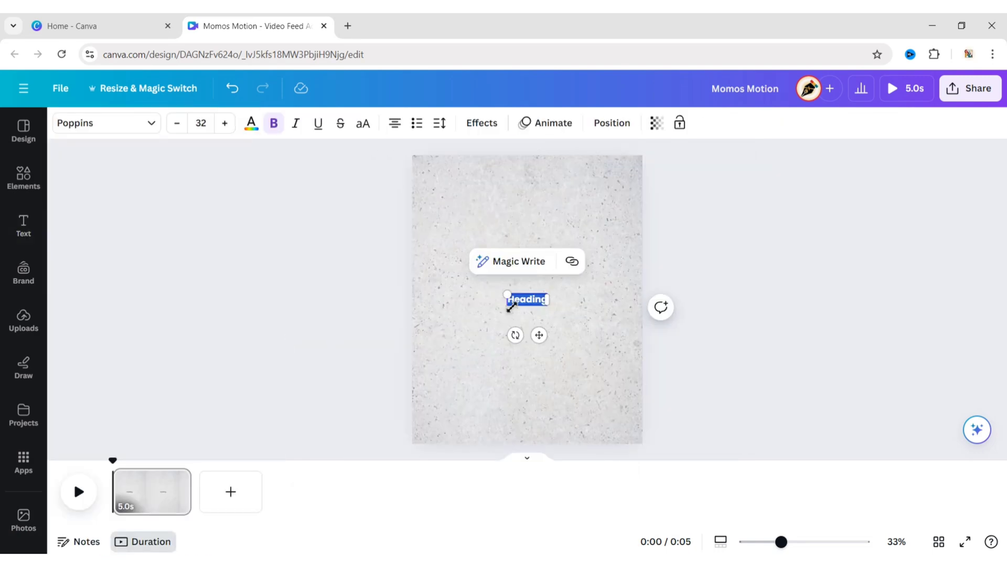
text(momo)
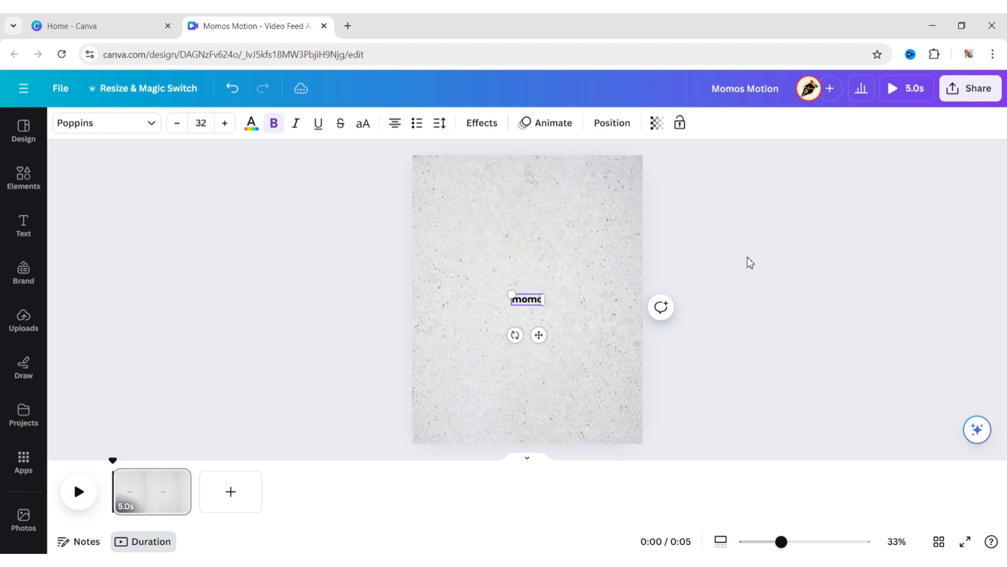
text( momo momo)
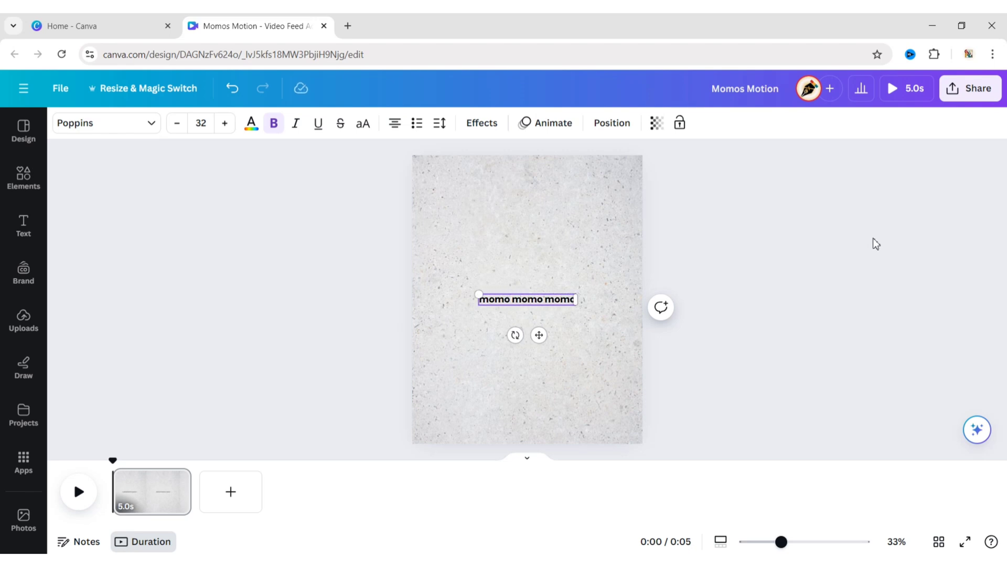
Format the heading in uppercase with the Horizon font at size 130
click(363, 125)
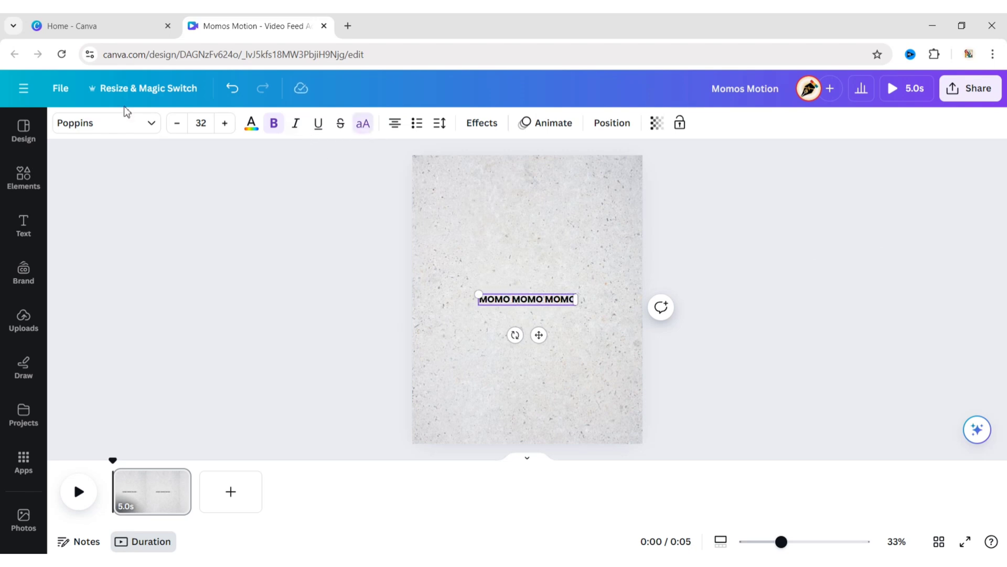
click(128, 123)
click(188, 416)
click(386, 340)
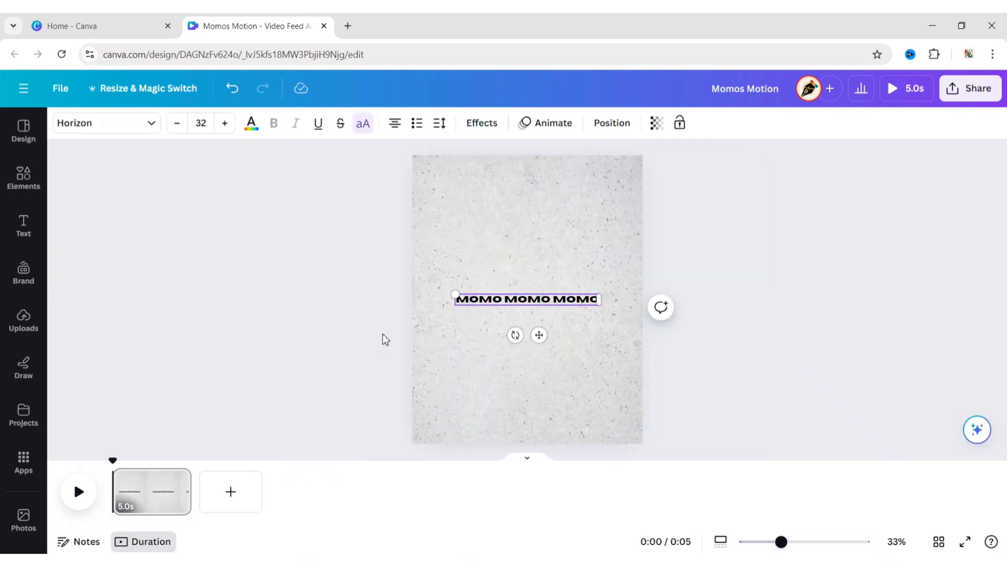
click(208, 129)
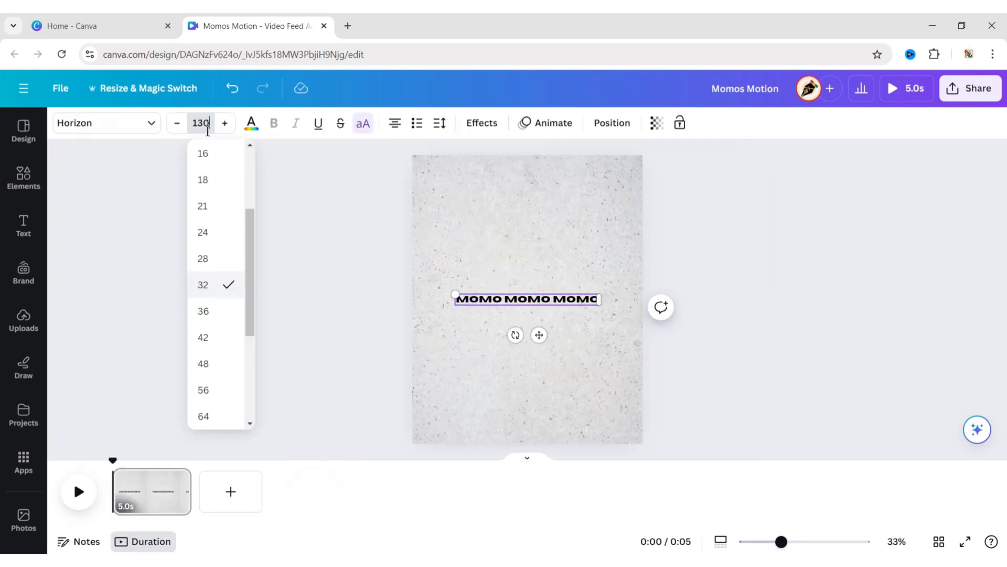
key(Return)
Widen the MOMO text onto a single line and tilt it diagonally upward across the page's upper left area
drag(647, 372, 1002, 353)
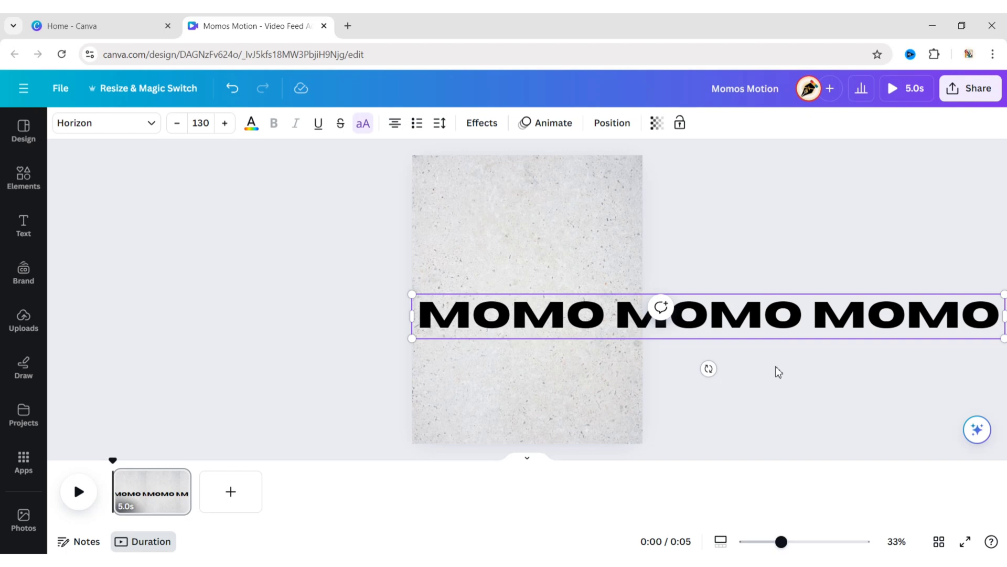
drag(709, 369, 731, 360)
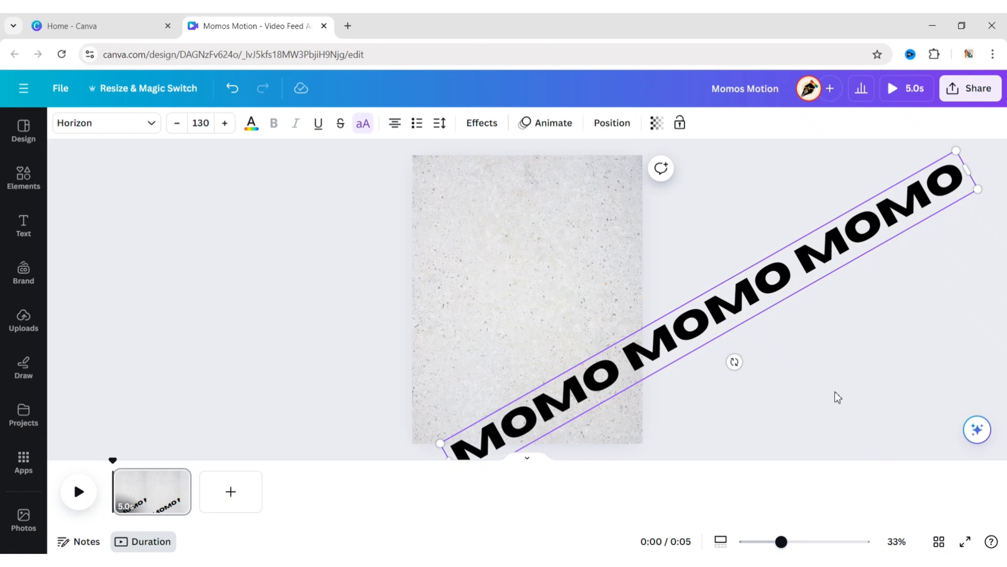
drag(657, 329, 490, 263)
Duplicate the tilted MOMO text into four closely stacked, staggered diagonal rows filling the upper part of the page
click(498, 307)
click(512, 342)
click(707, 283)
drag(507, 179, 483, 192)
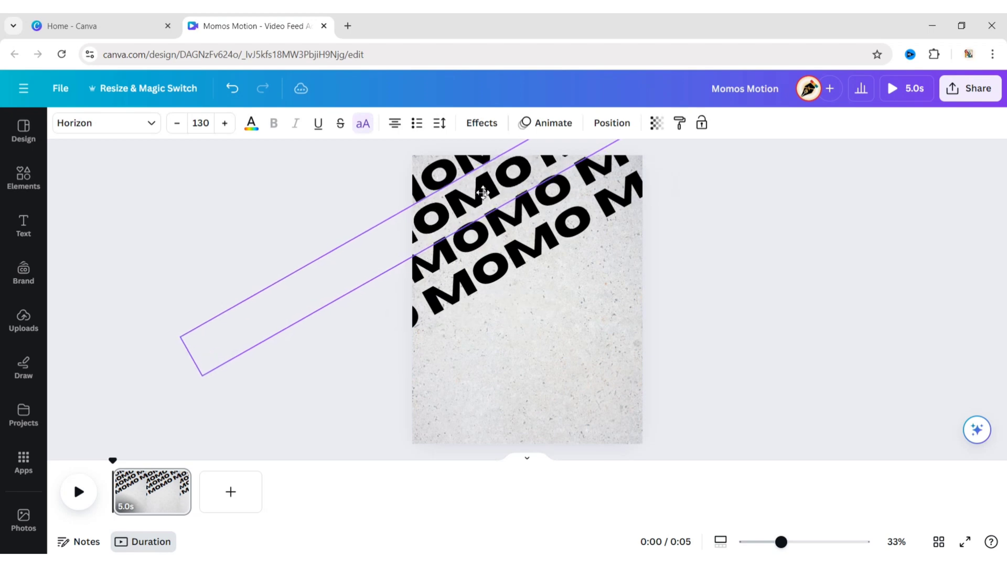
drag(498, 227, 552, 197)
drag(560, 235, 539, 242)
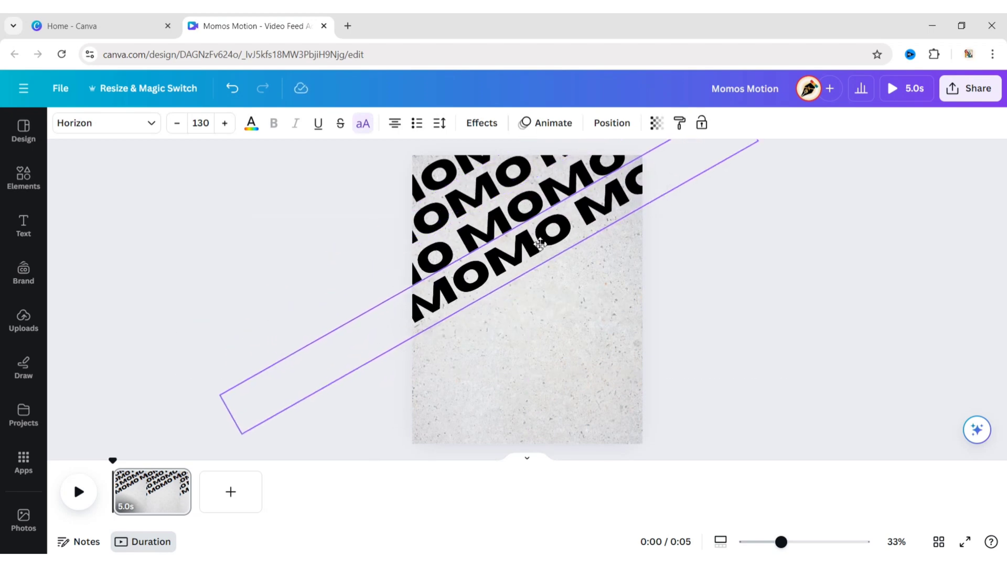
click(699, 265)
Select all four diagonal MOMO rows and set their transparency to 5
click(463, 162)
shift+click(490, 185)
shift+click(509, 213)
shift+click(530, 241)
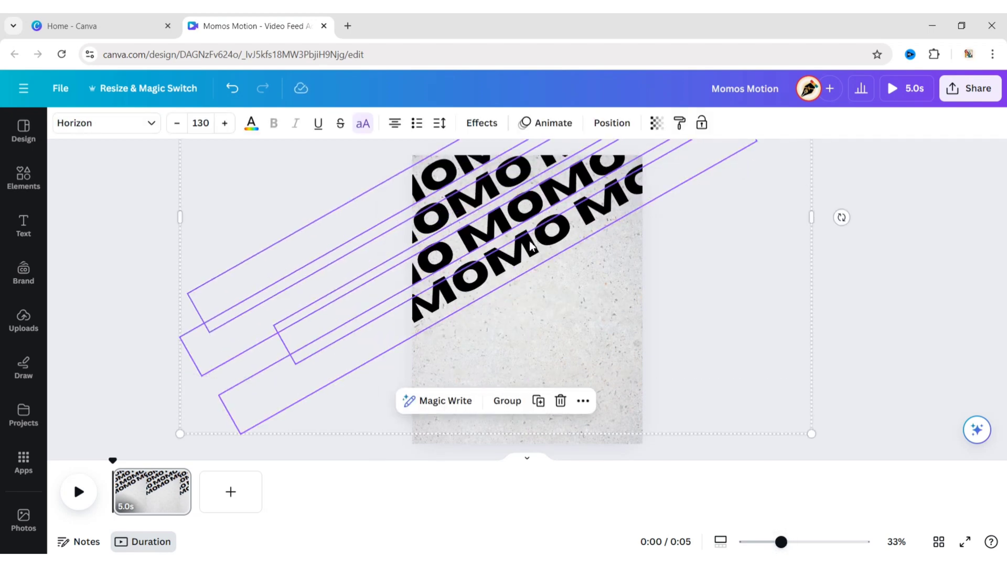
click(658, 123)
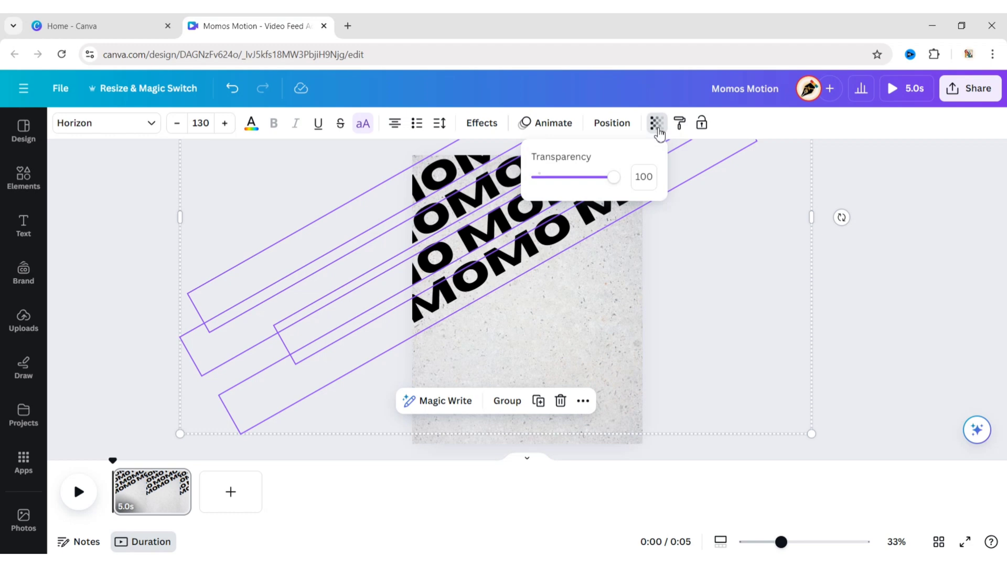
click(651, 180)
text(5)
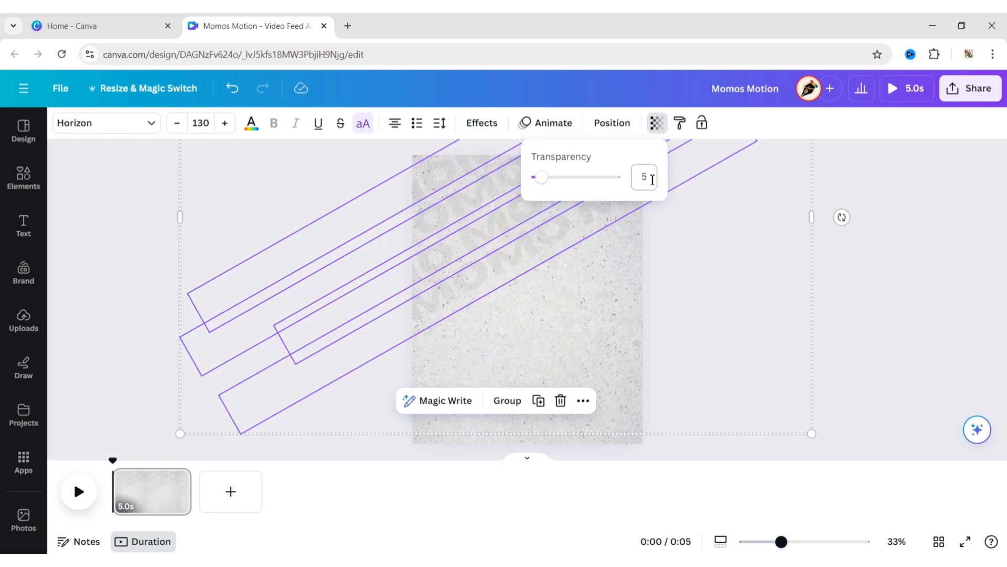
Duplicate the four faded MOMO rows and place the copies across the lower right part of the page
click(539, 400)
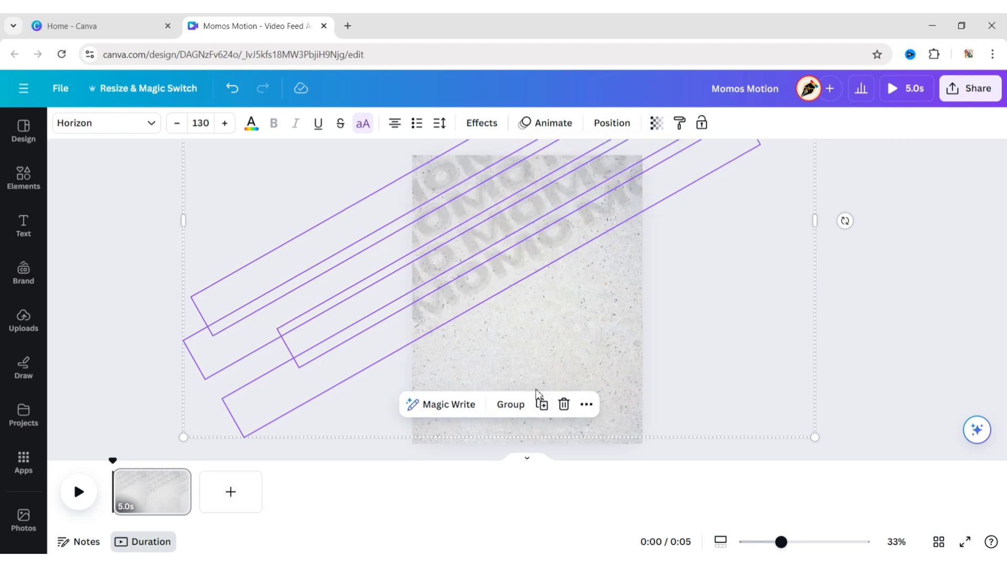
drag(471, 215, 541, 389)
click(940, 272)
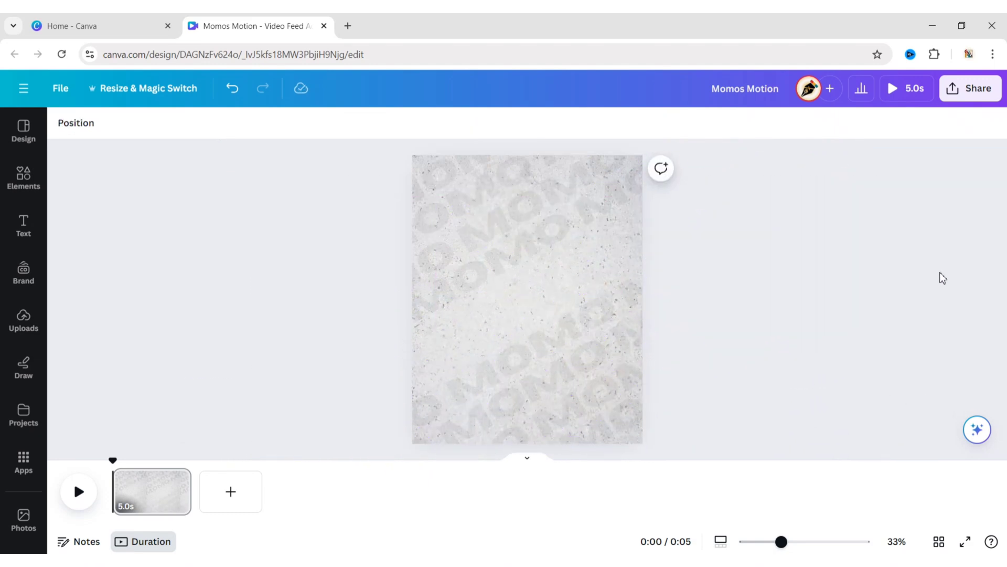
Add a square shape and fill it with the custom colour #7C7B33
click(23, 177)
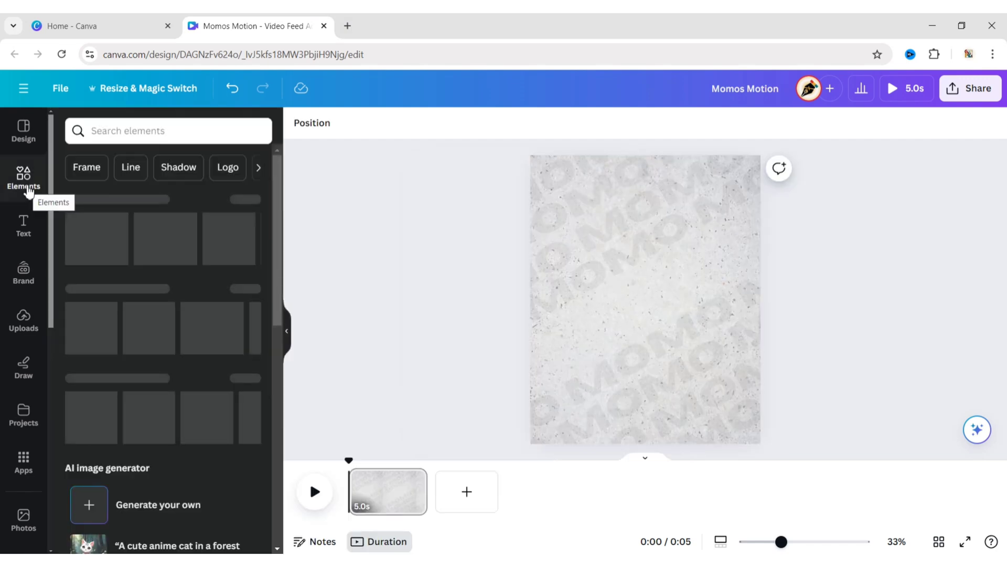
click(79, 322)
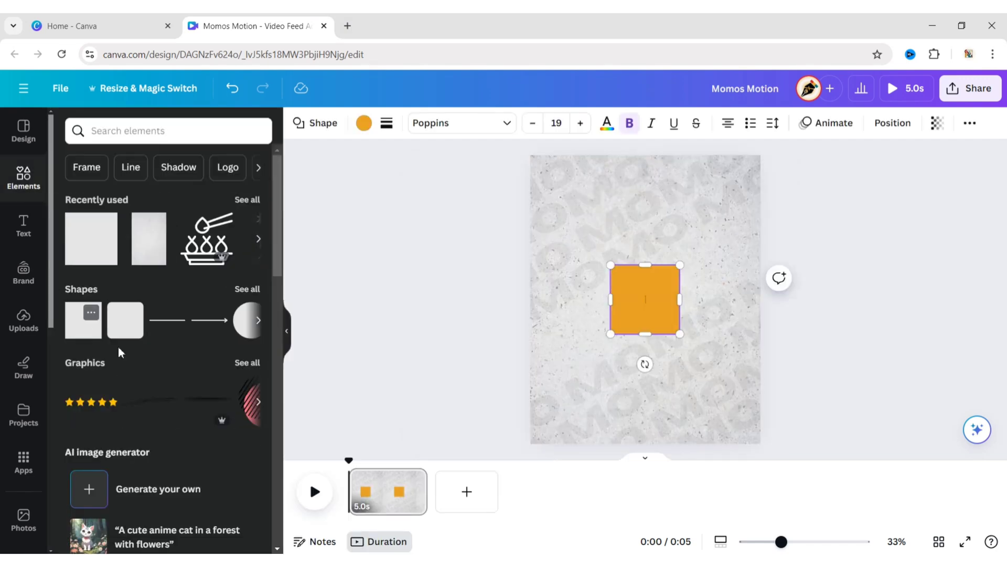
click(287, 332)
click(128, 124)
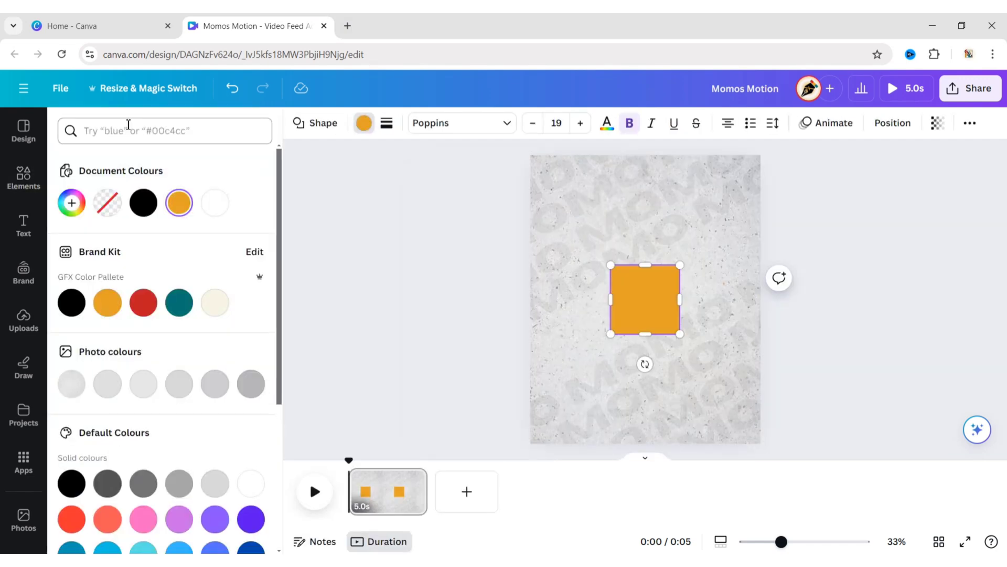
click(71, 204)
text(#7C)
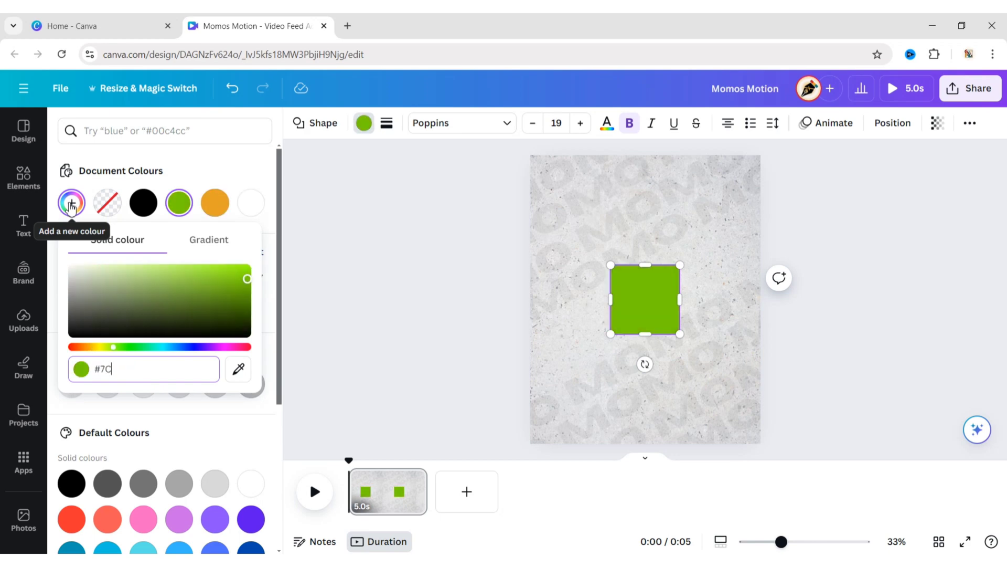
text(7B33)
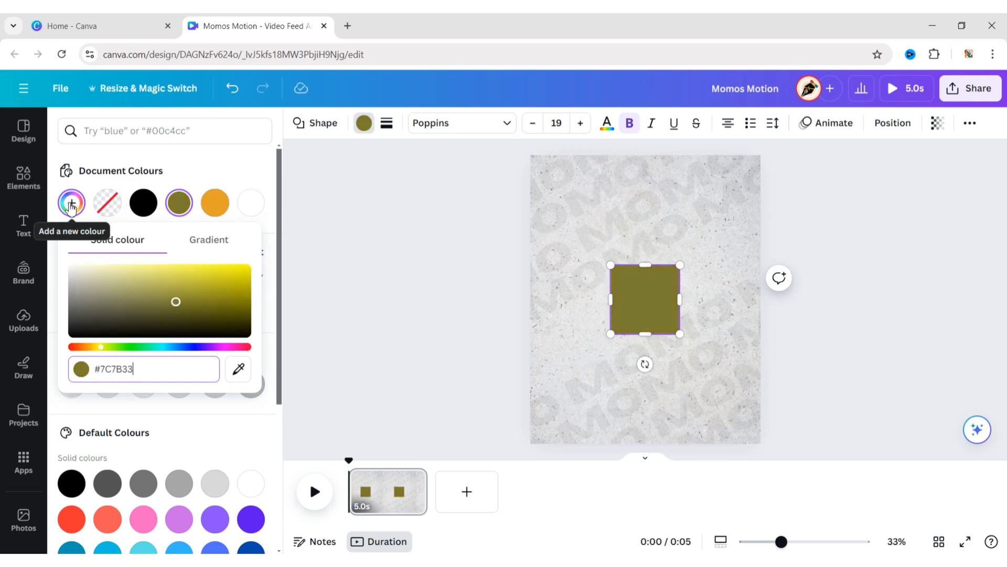
click(380, 272)
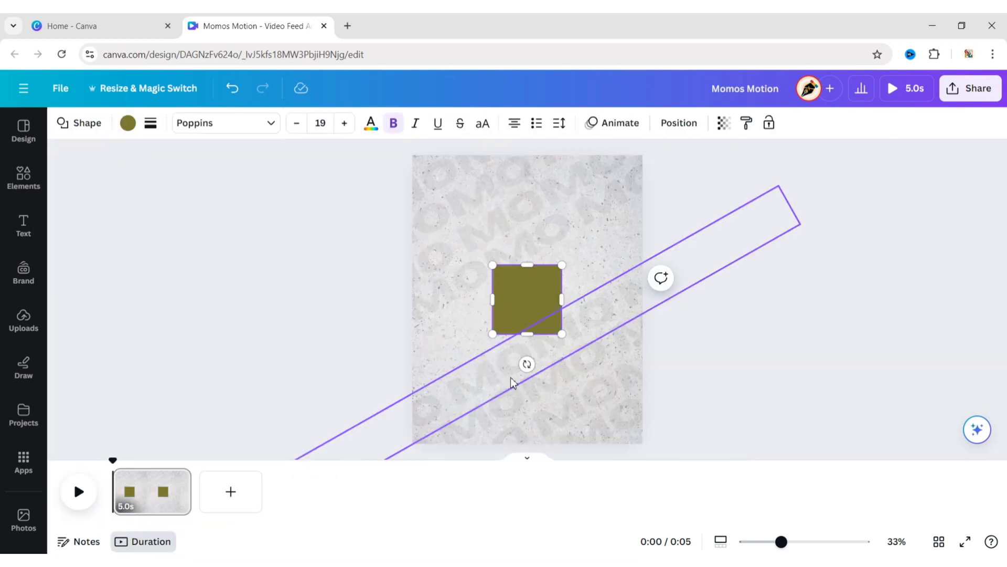
Rotate the olive square parallel to the MOMO rows and stretch it into a wide diagonal band across the page's middle
drag(527, 364, 554, 354)
drag(559, 287, 694, 208)
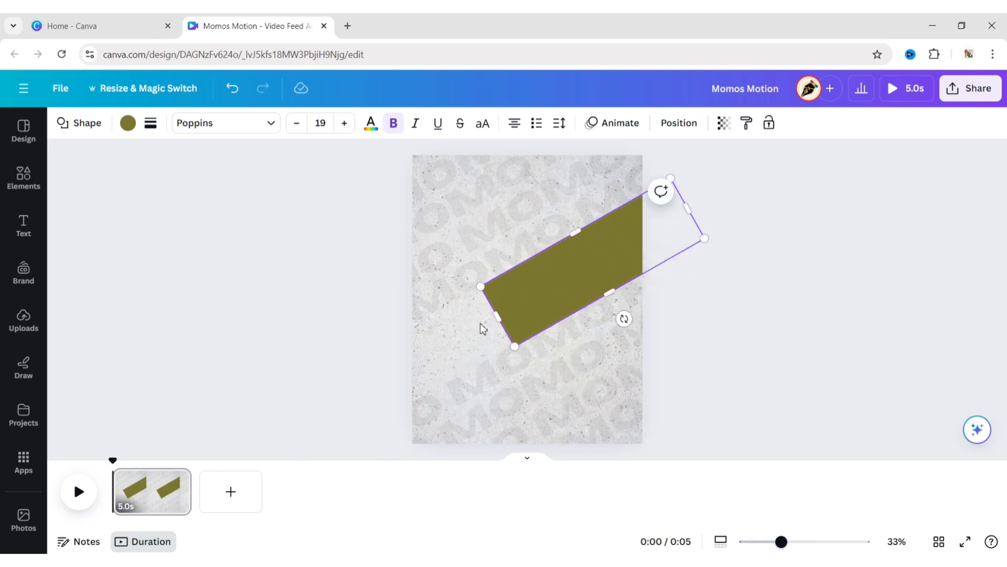
drag(496, 317, 379, 380)
drag(519, 270, 515, 264)
drag(553, 332, 558, 341)
drag(515, 263, 513, 259)
click(738, 333)
click(554, 279)
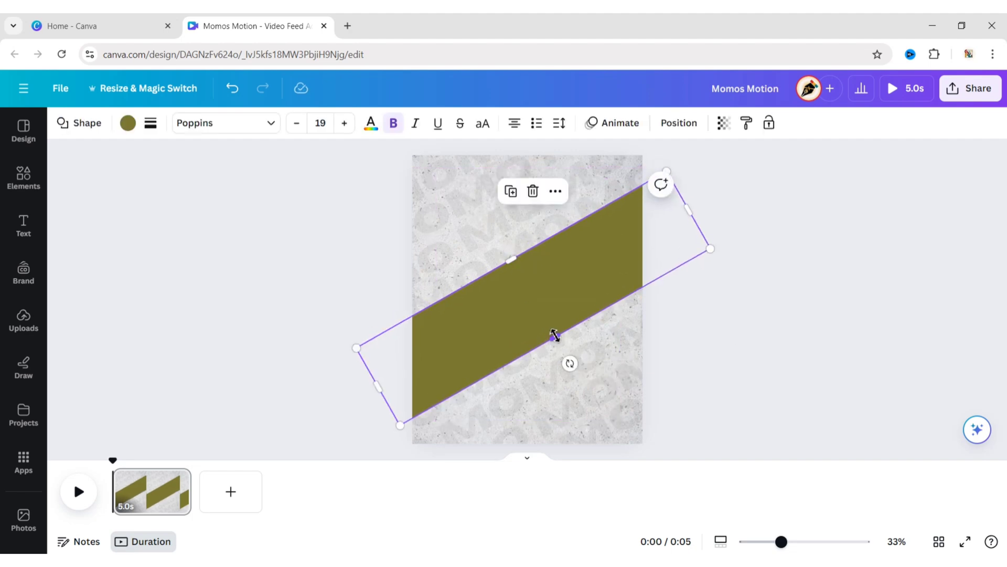
drag(553, 336, 554, 336)
click(725, 330)
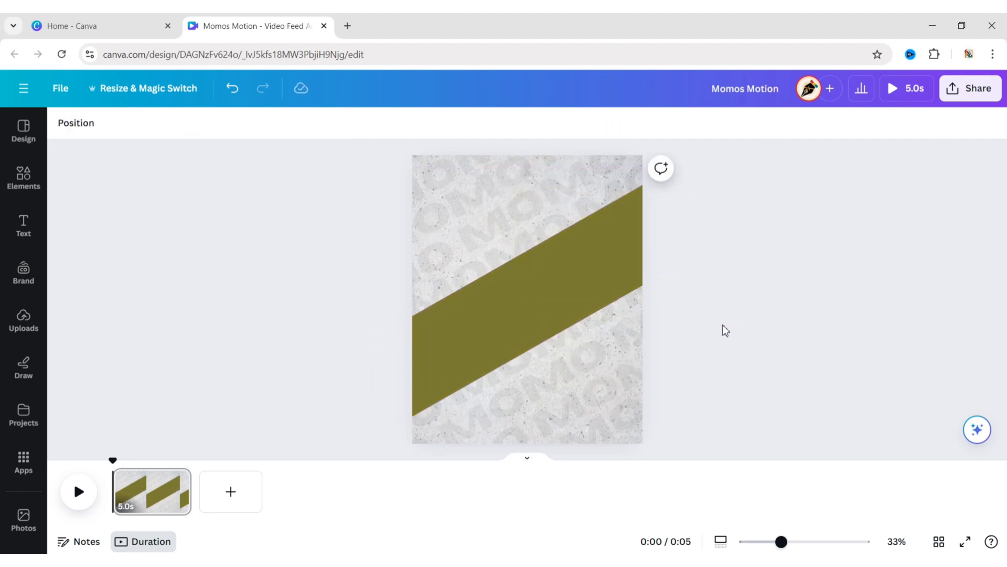
Add a line shape, colour it white #ffffff and give it the short-dash style
click(10, 188)
click(173, 323)
click(287, 336)
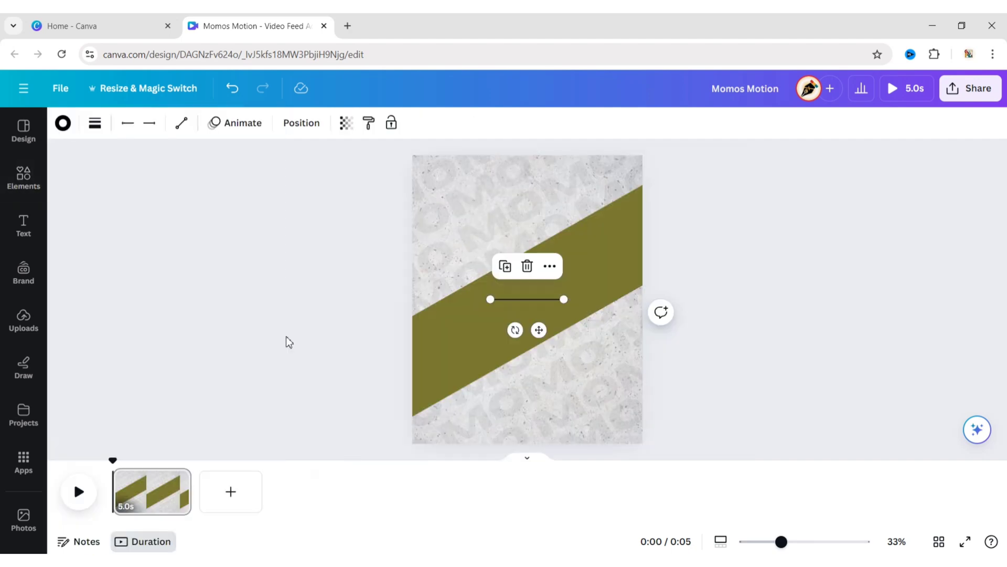
click(62, 123)
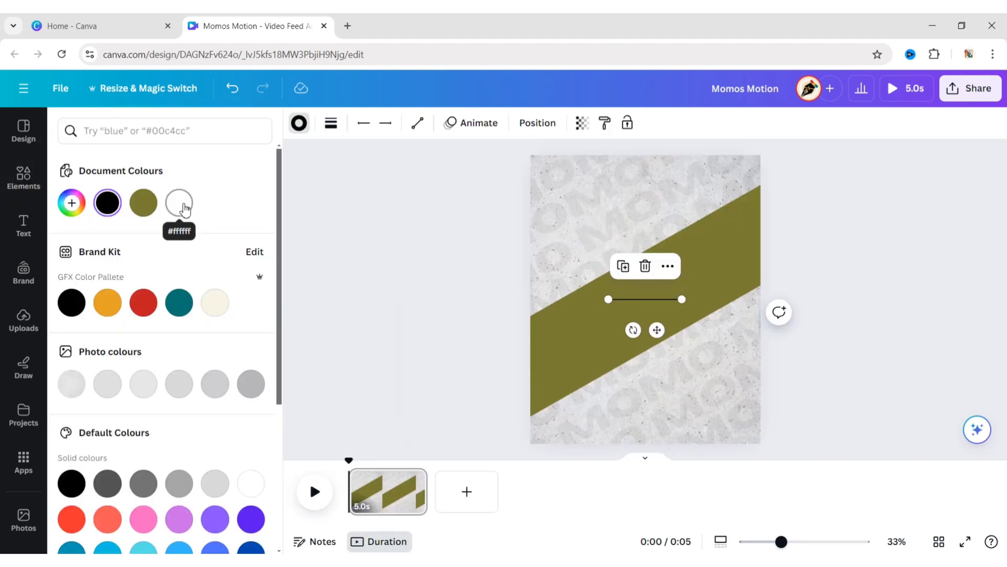
click(331, 124)
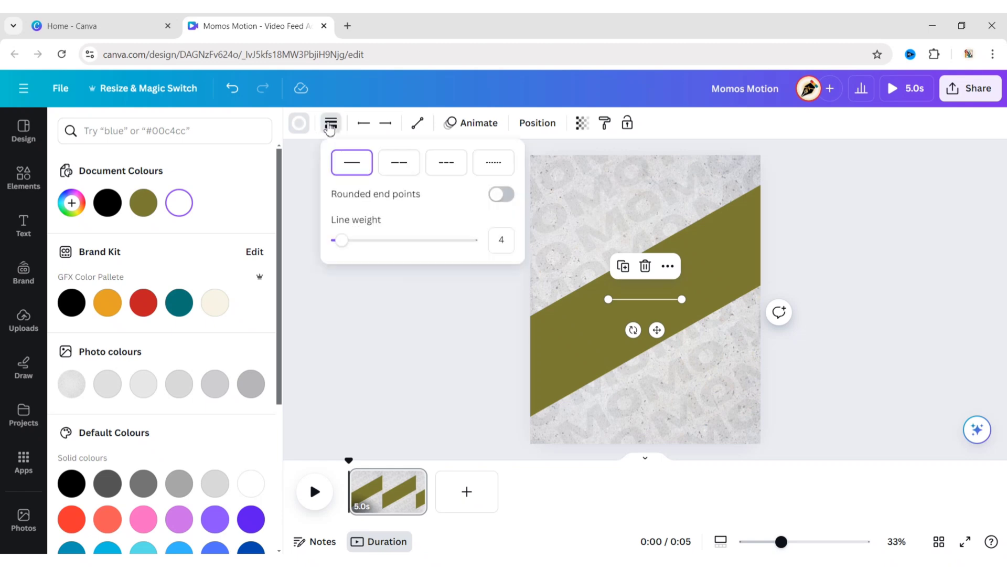
click(447, 163)
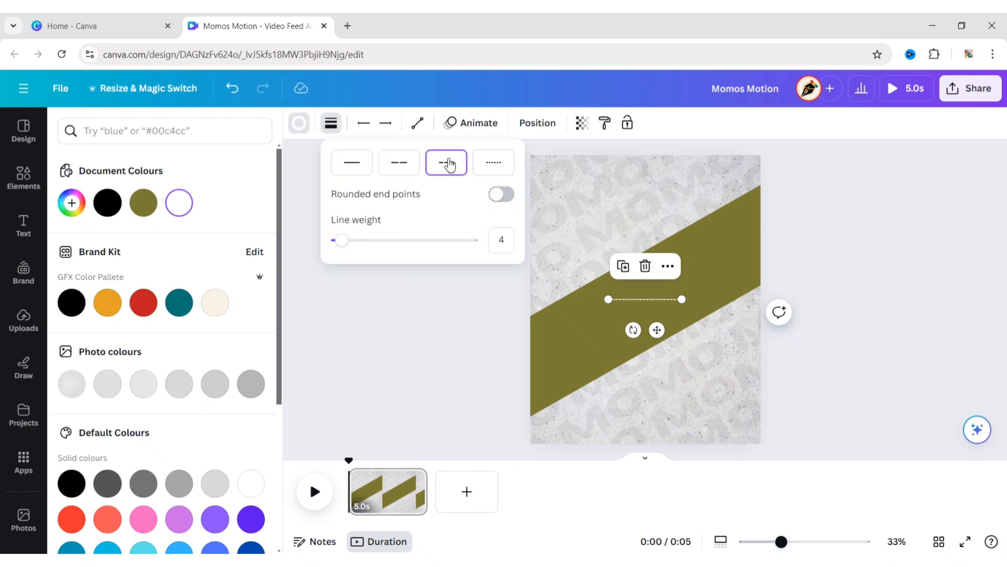
click(425, 328)
Extend the dashed line beyond both page edges and set its rotation to -30°
drag(608, 299, 451, 299)
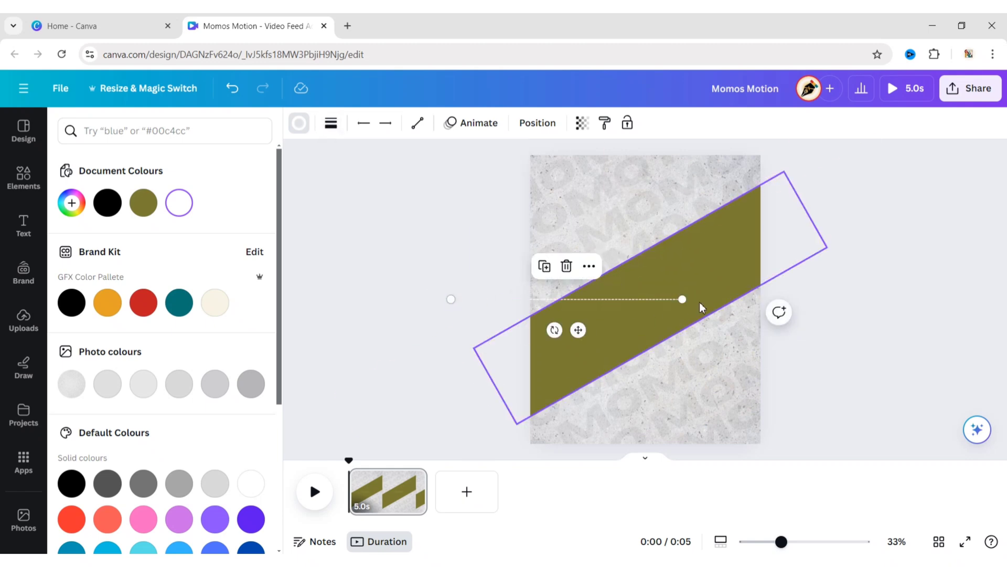
drag(683, 299, 828, 286)
click(535, 124)
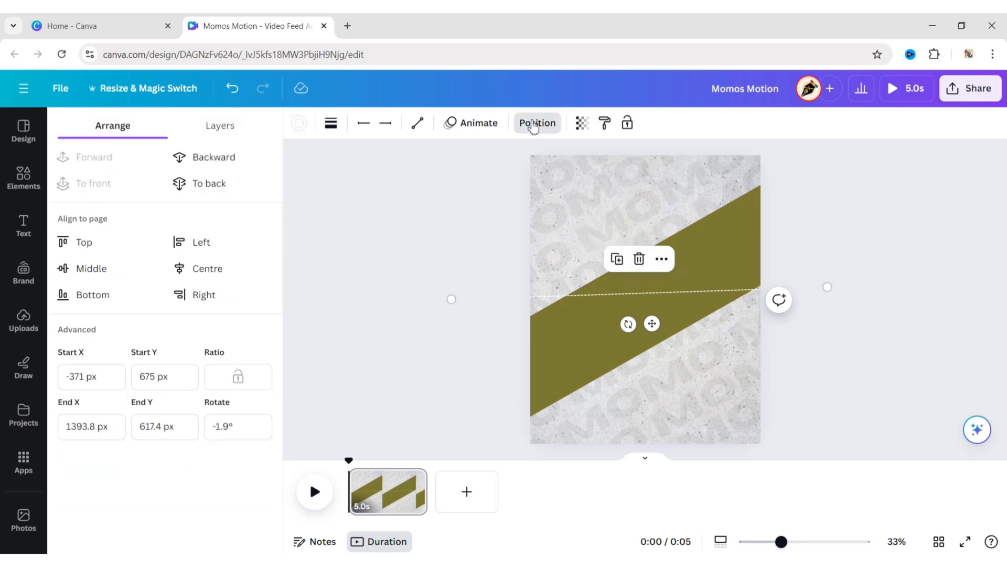
click(206, 432)
text(-30)
key(Return)
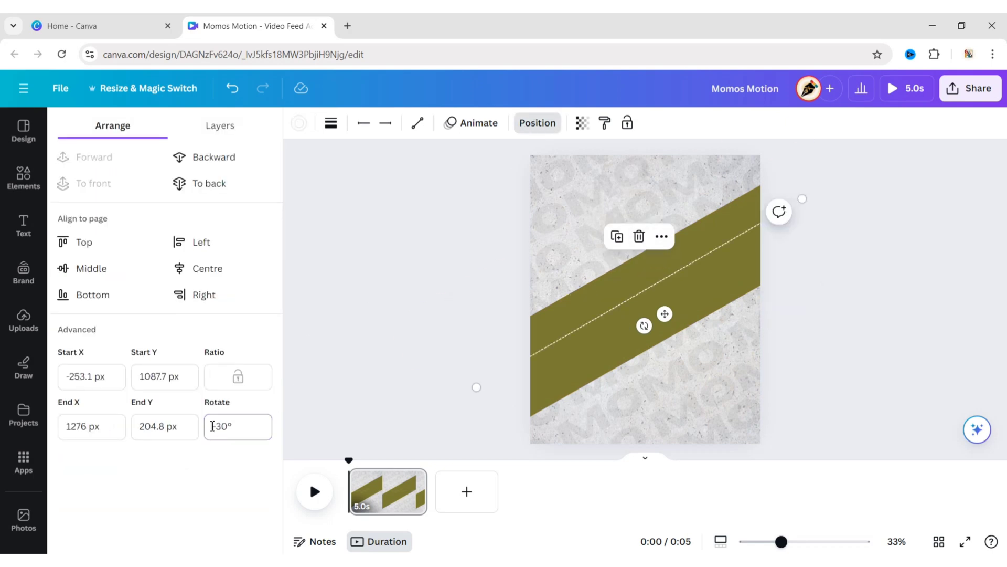
Place the dashed line along the olive band's lower edge and a duplicate of it along the upper edge
click(361, 338)
drag(548, 317, 569, 354)
click(539, 263)
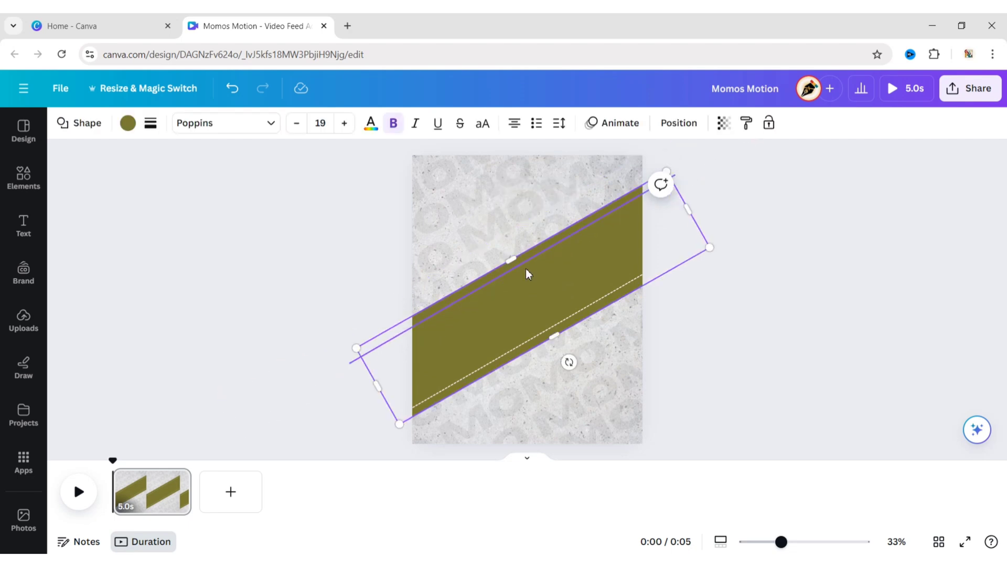
Select the olive band with both dashed lines and shift them together slightly right and up
shift+click(526, 269)
shift+click(553, 323)
key(Right)
key(Right)
key(Right)
key(Right)
key(Right)
key(Right)
key(Right)
key(Right)
key(Up)
key(Up)
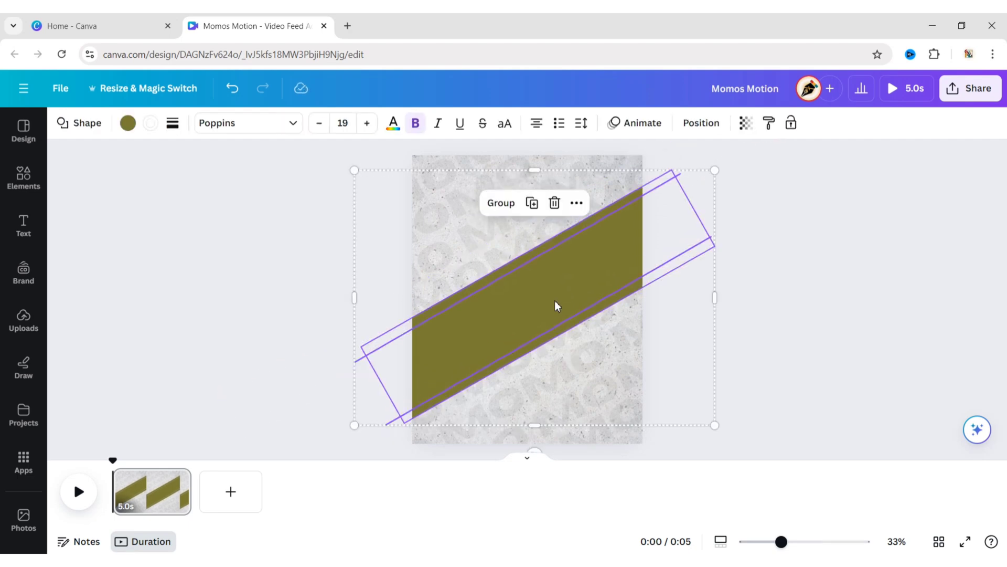
drag(555, 301, 572, 318)
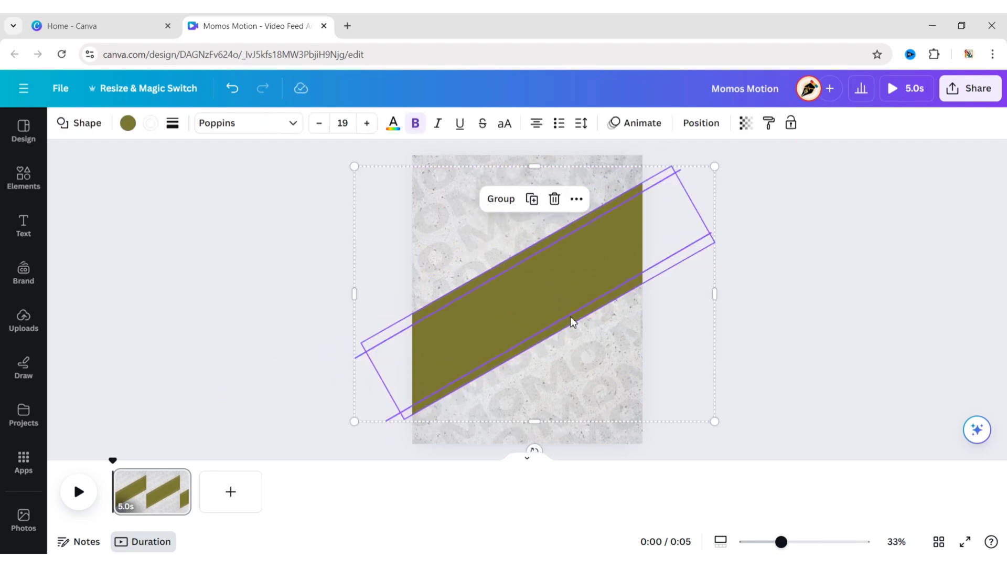
click(735, 296)
key(ctrl+alt+c)
key(ctrl+z)
Duplicate the faded MOMO text row below the band and set the copy's transparency to 100
click(573, 355)
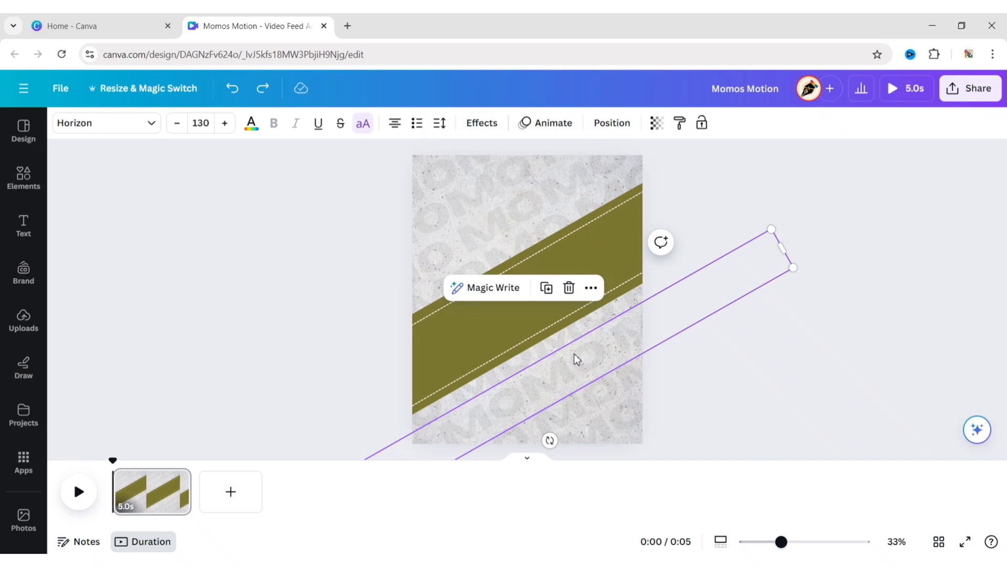
click(551, 295)
click(657, 123)
drag(543, 179, 623, 185)
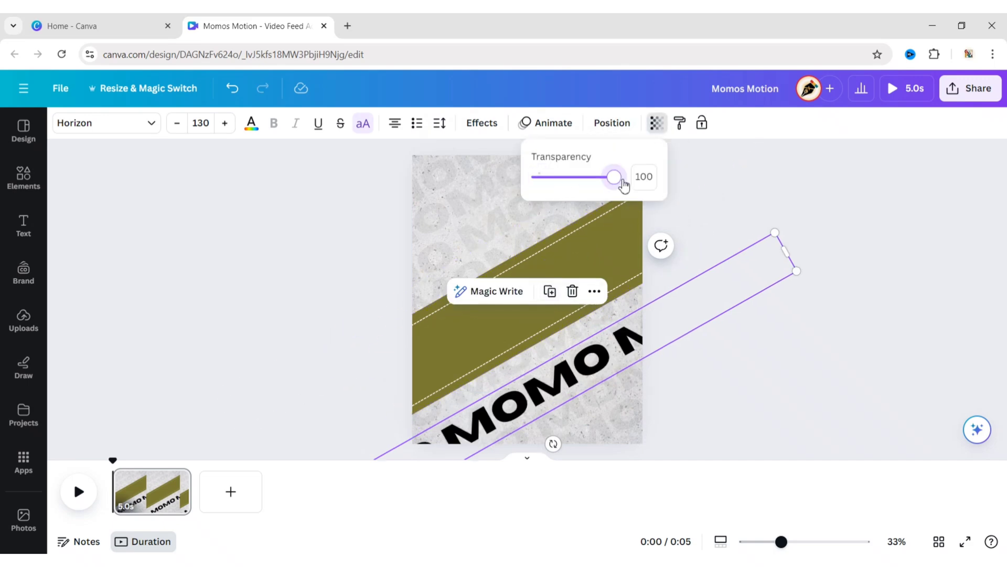
Colour the duplicated MOMO text white and set its font size to 230
click(251, 124)
click(179, 203)
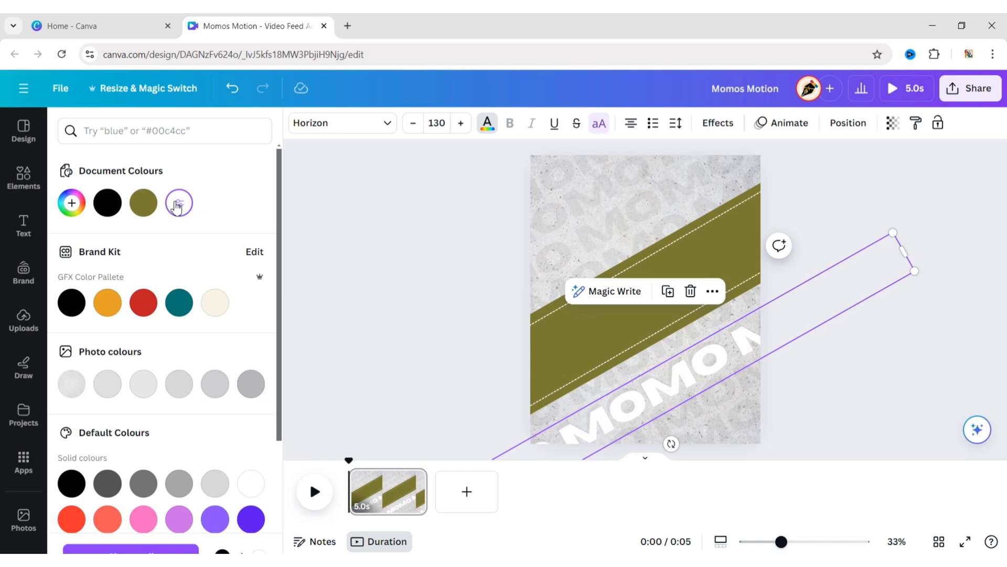
click(438, 123)
text(230)
key(Return)
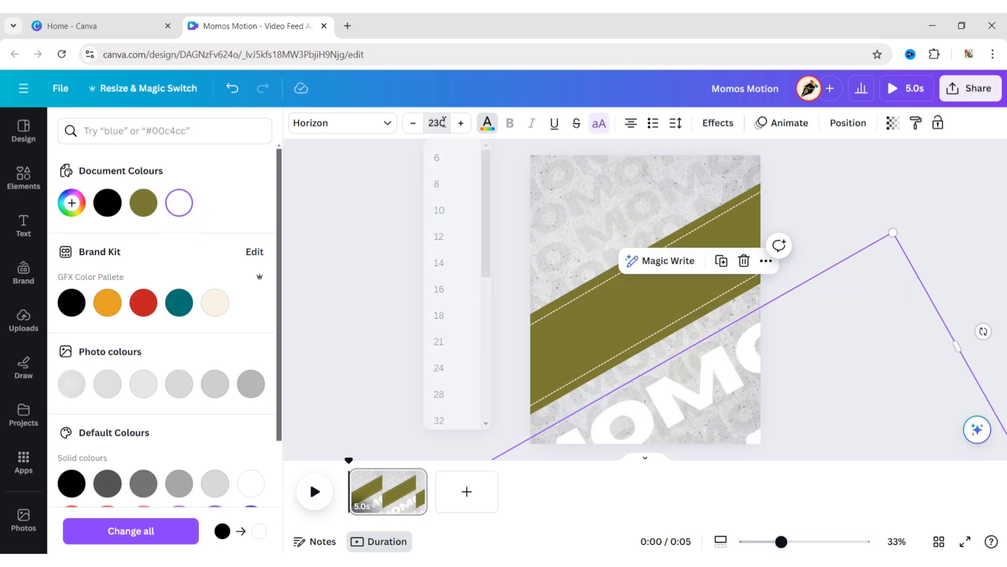
key(Escape)
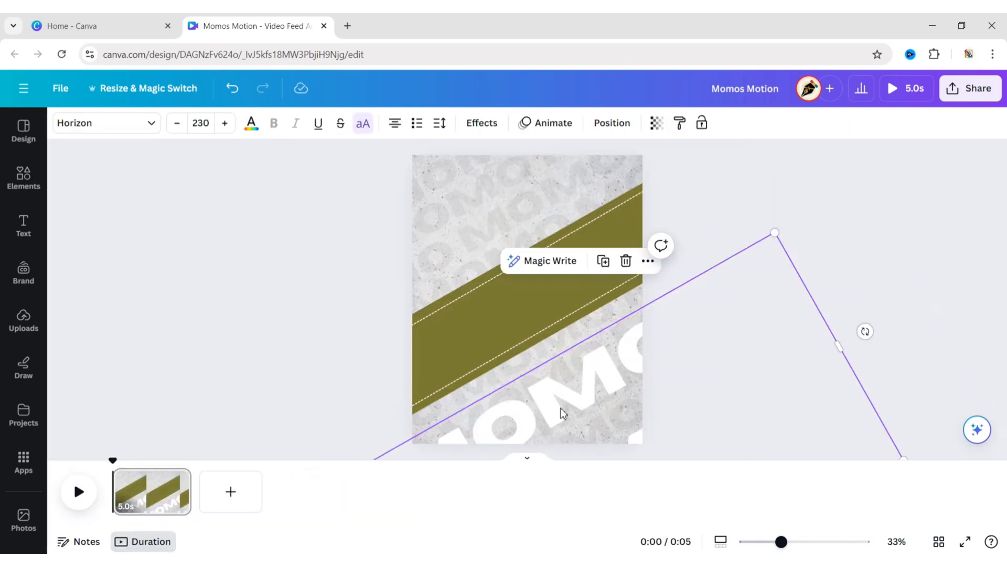
Move the large white MOMO text onto the olive band, between the two dashed lines
drag(562, 412, 552, 173)
drag(489, 278, 575, 271)
click(771, 299)
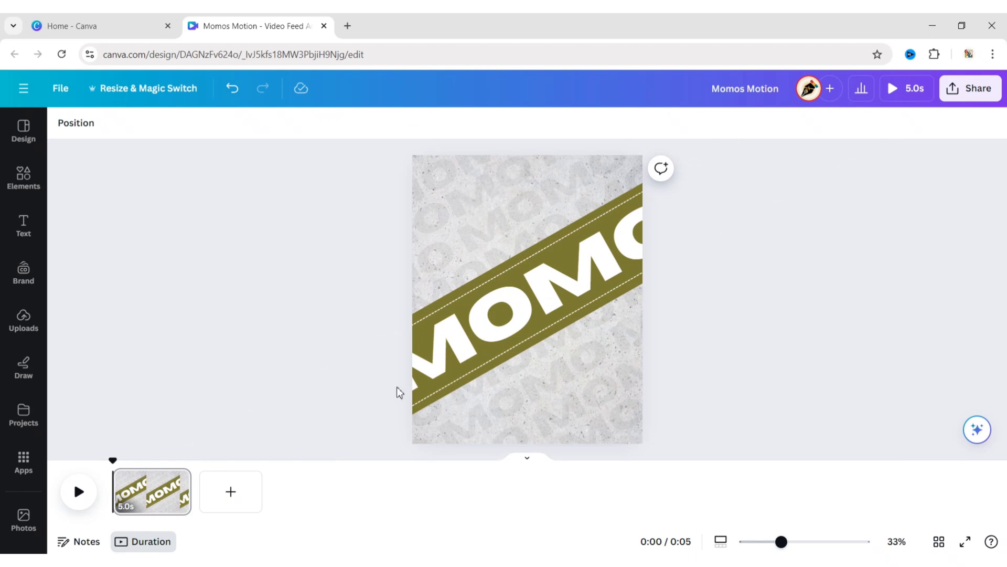
Search the photos for "momo" and add the top-view picture of dumplings on a round black plate
click(7, 535)
click(234, 130)
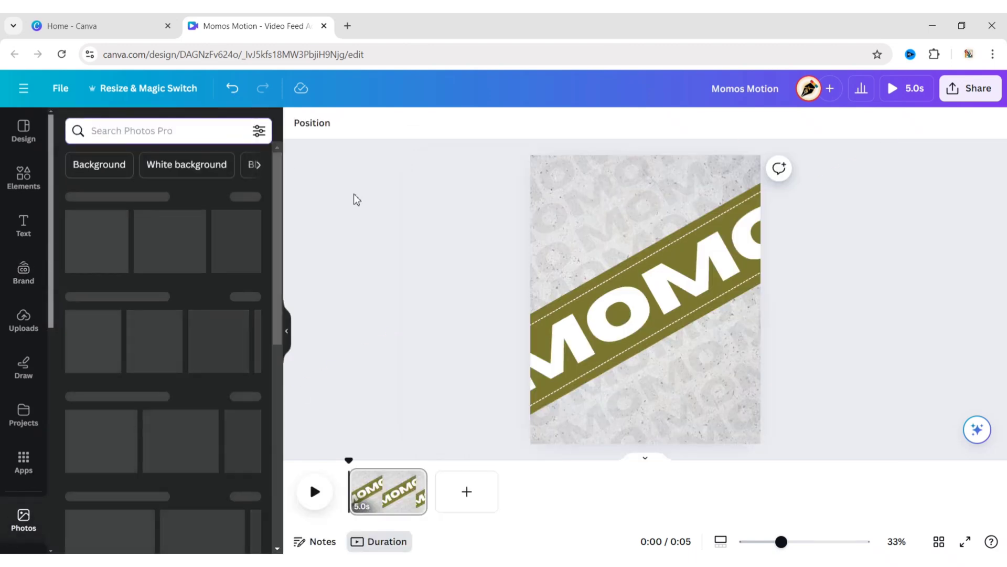
text(momo)
key(Return)
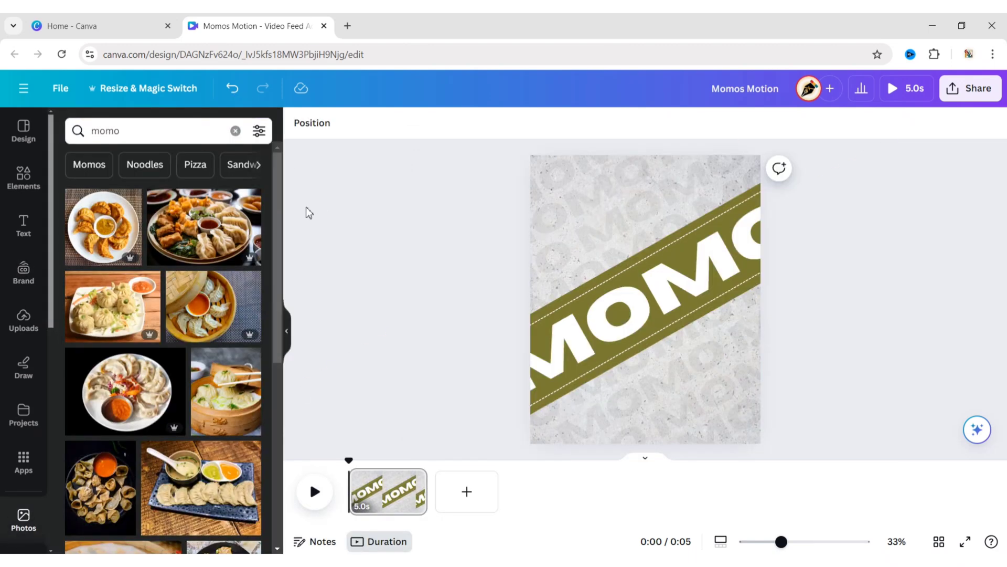
scroll(194, 257, down, 3)
click(222, 322)
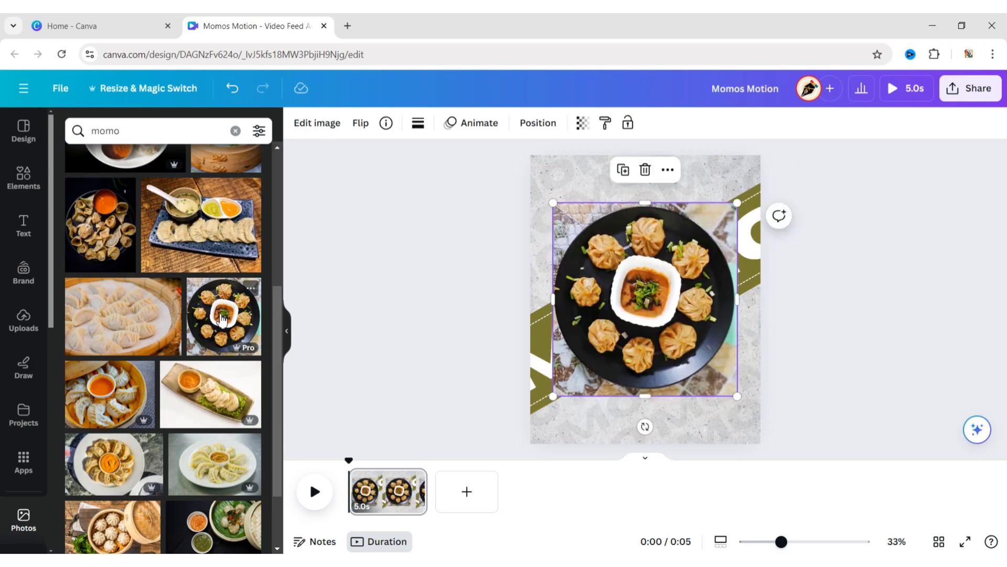
Remove the background from the momo plate photo
click(290, 335)
click(63, 133)
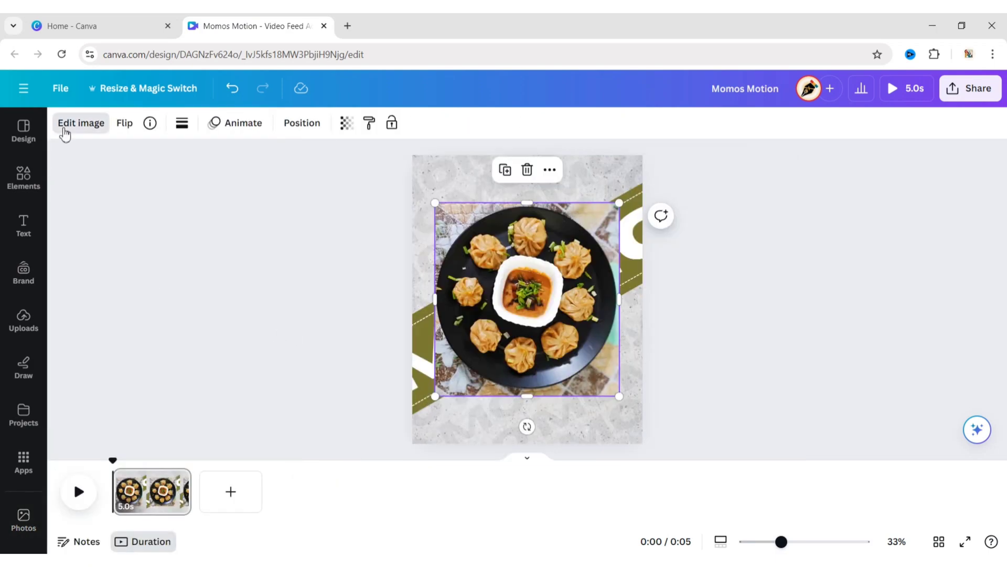
click(94, 219)
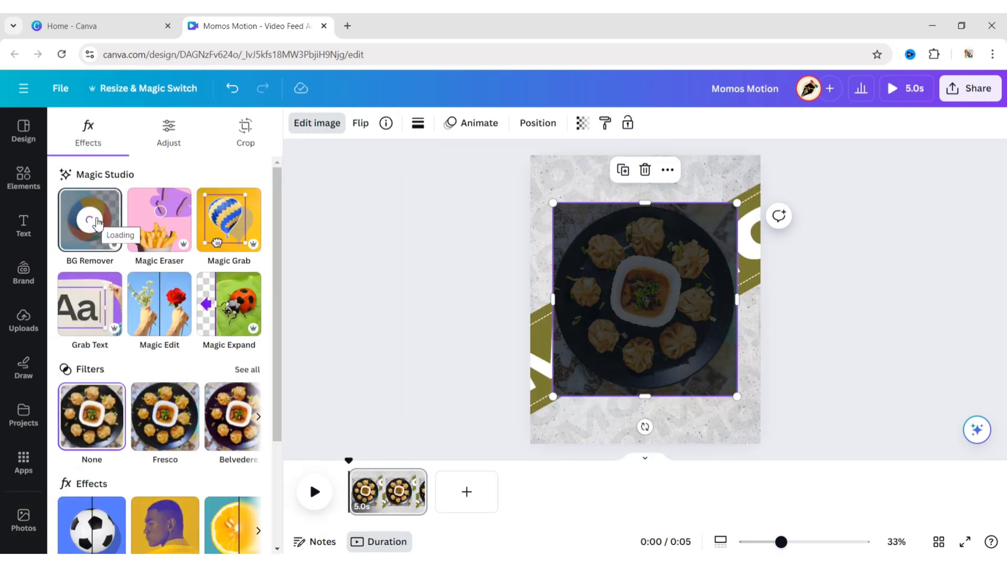
key(Escape)
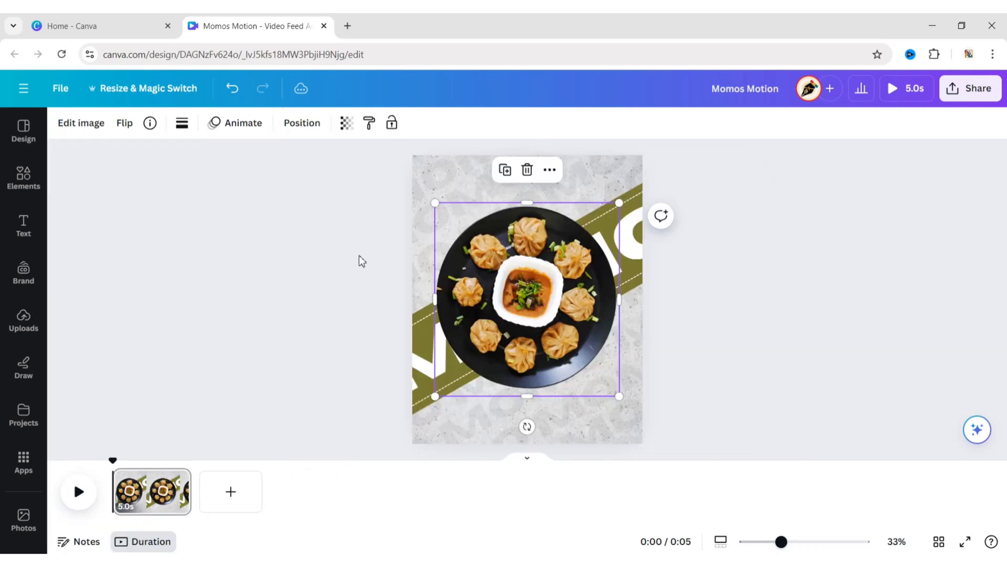
Shrink the momo plate cutout and centre it on the page over the olive band
drag(435, 202, 468, 239)
drag(519, 320, 502, 302)
drag(452, 221, 463, 231)
drag(544, 294, 544, 290)
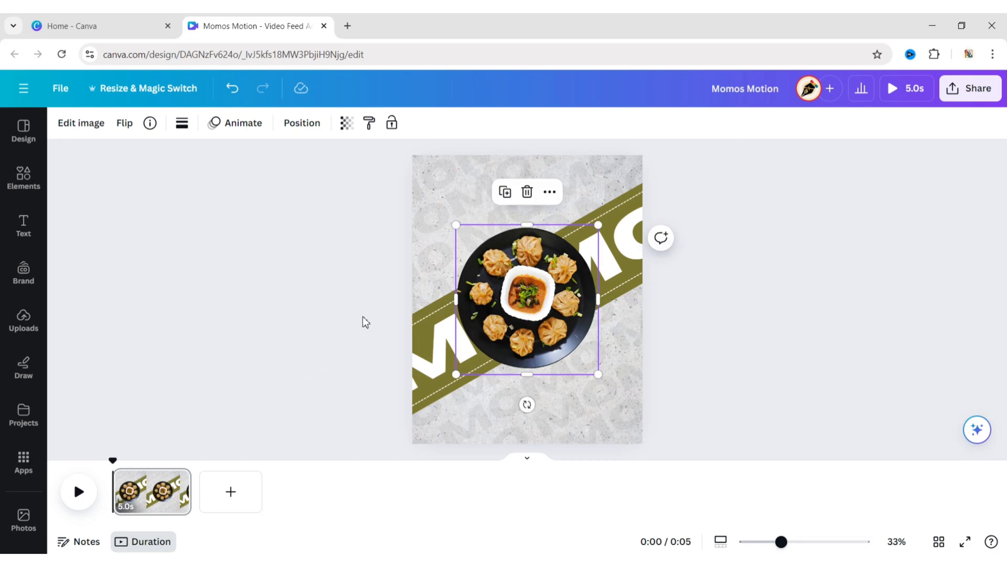
click(365, 321)
Search the graphics for "circle shadow" and add the soft, blurred black round shadow
click(24, 179)
click(118, 130)
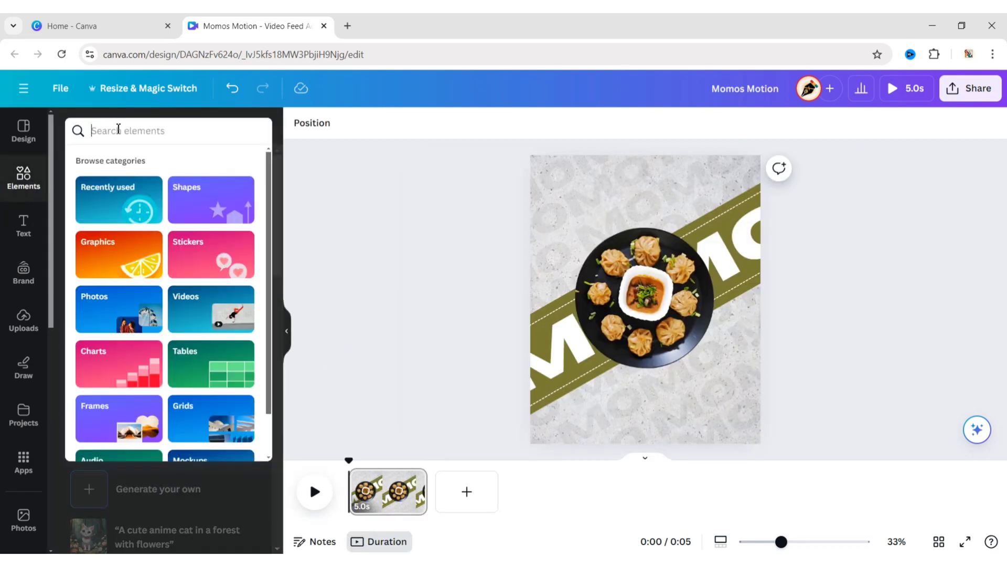
text(circle shadow)
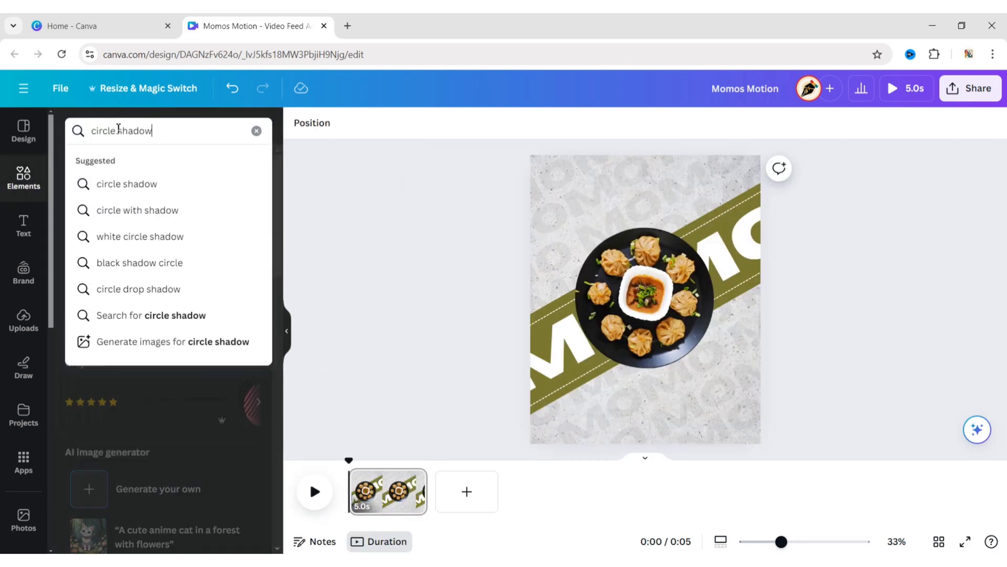
key(Return)
click(116, 162)
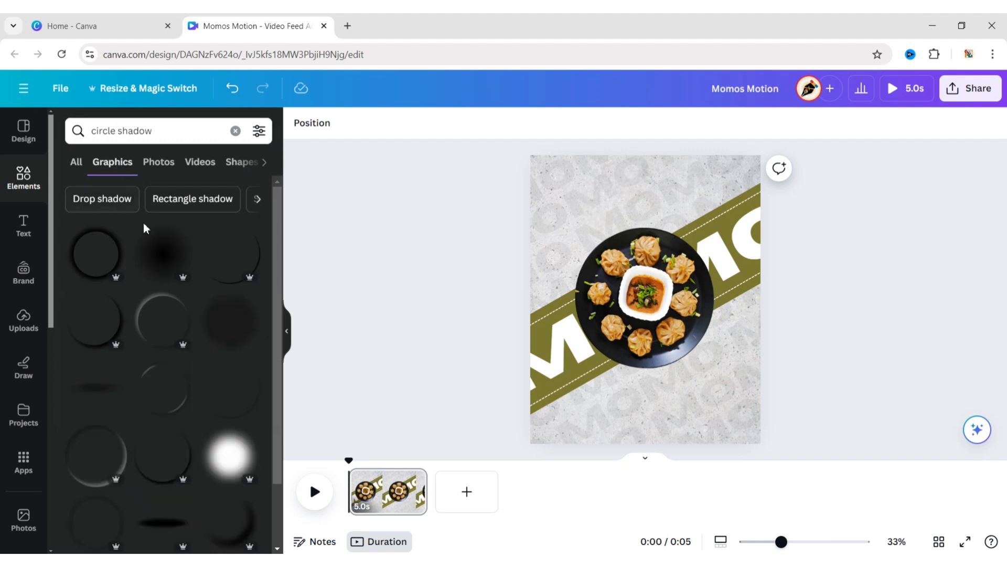
click(160, 256)
click(286, 331)
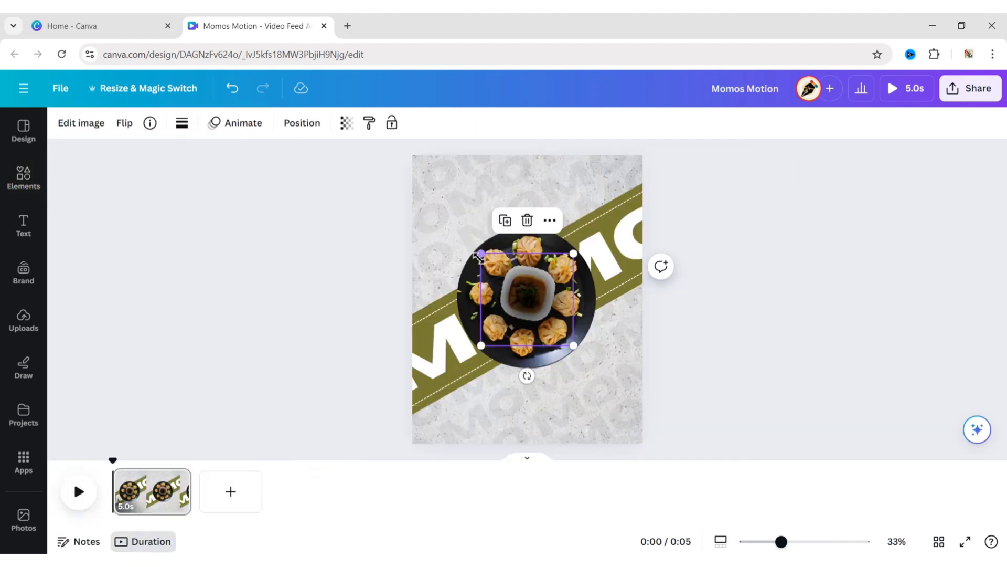
Enlarge the shadow to about 809 px square around the plate and move it one layer back, behind the plate
drag(462, 246, 499, 288)
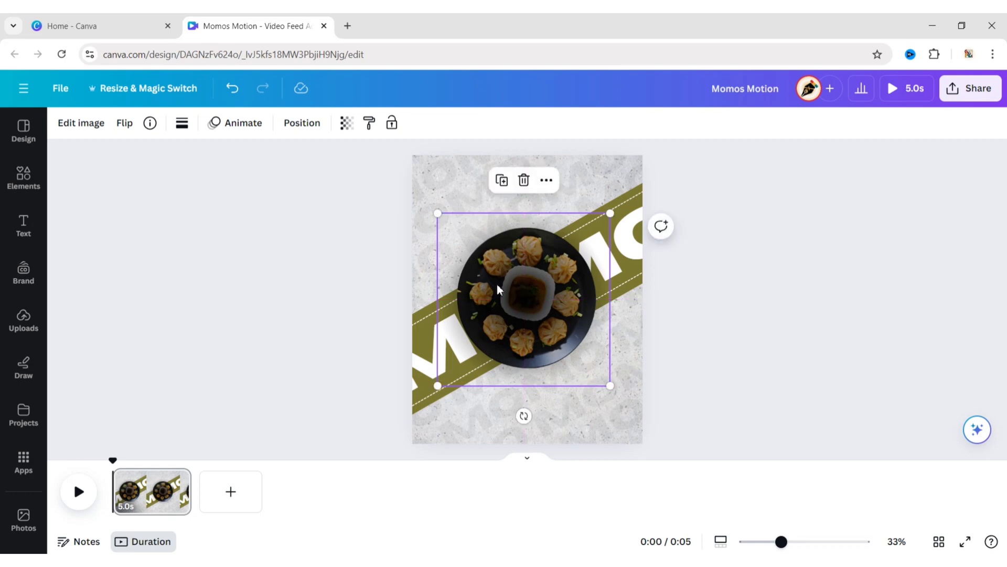
click(301, 134)
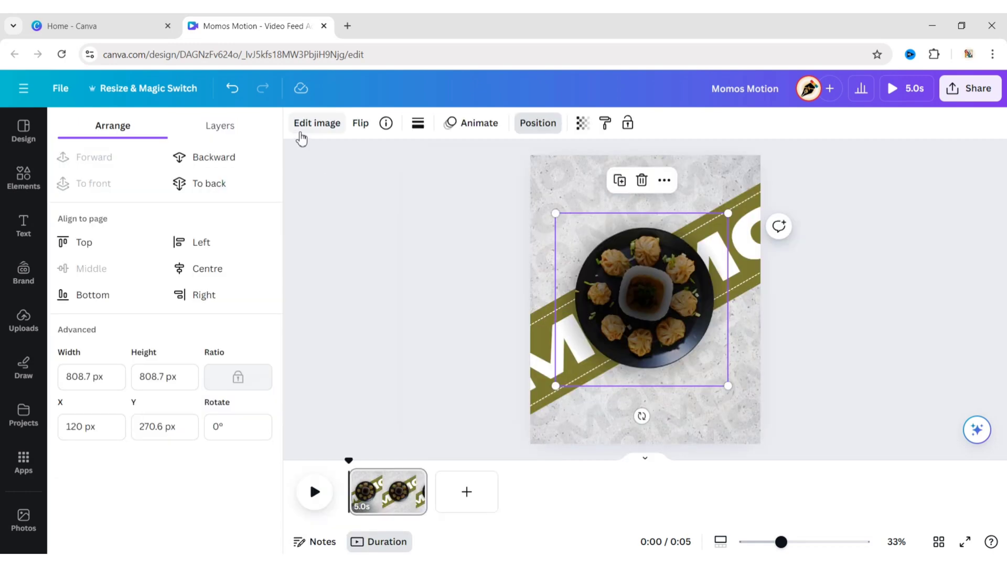
click(229, 161)
click(290, 203)
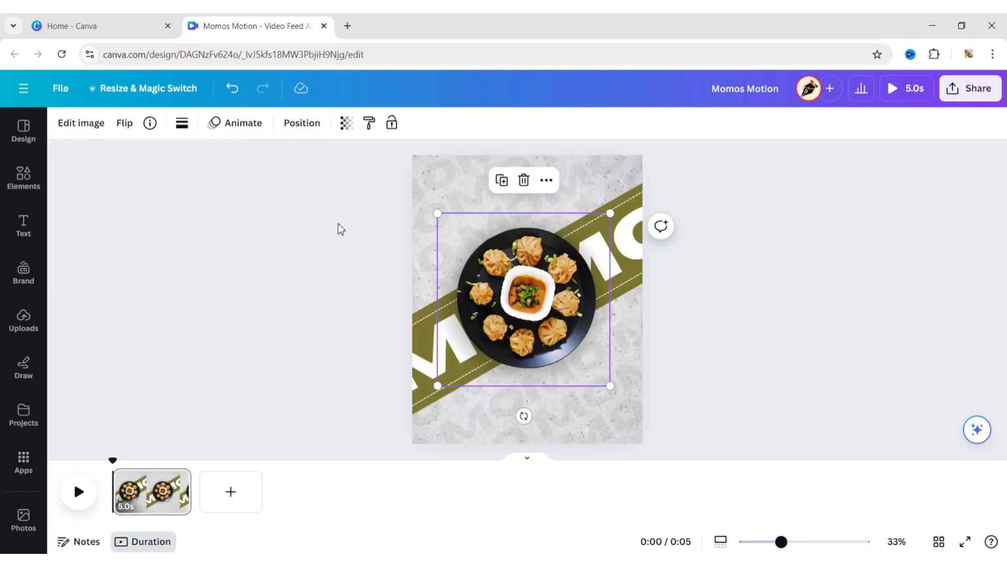
click(770, 286)
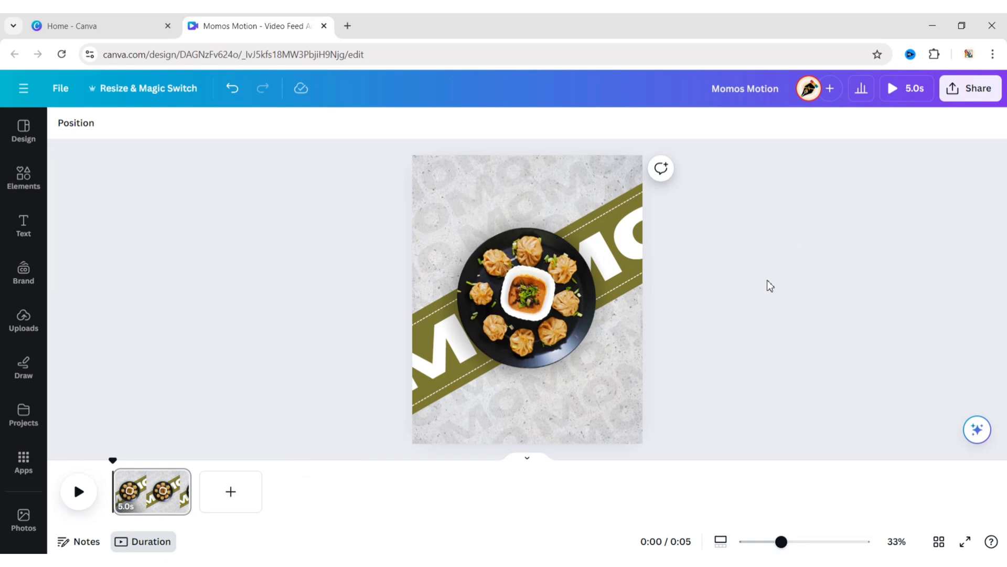
Add a heading reading "delicious" and move it to the page's upper-left area above the plate
click(16, 236)
click(78, 228)
click(288, 332)
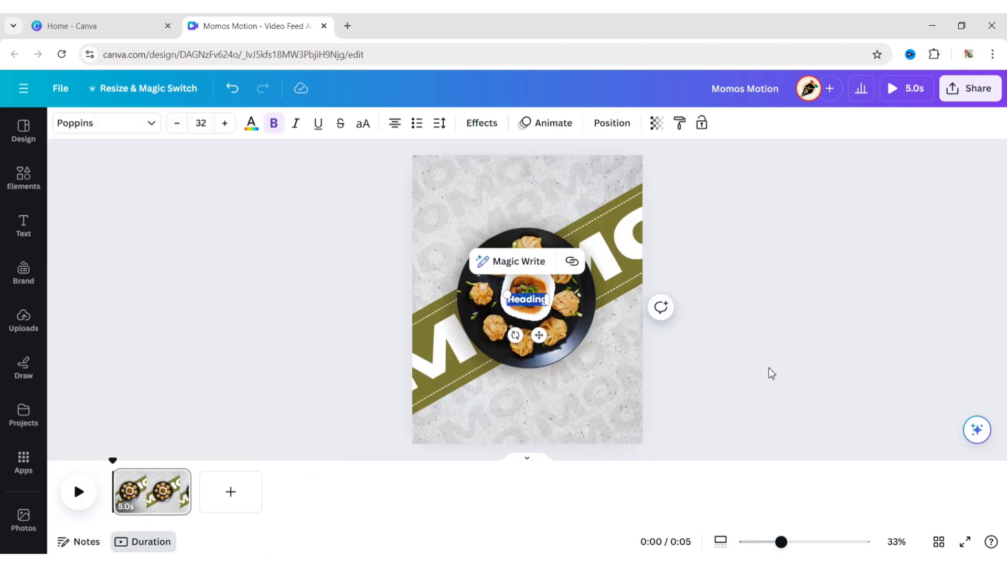
click(535, 300)
key(ctrl+a)
text(de)
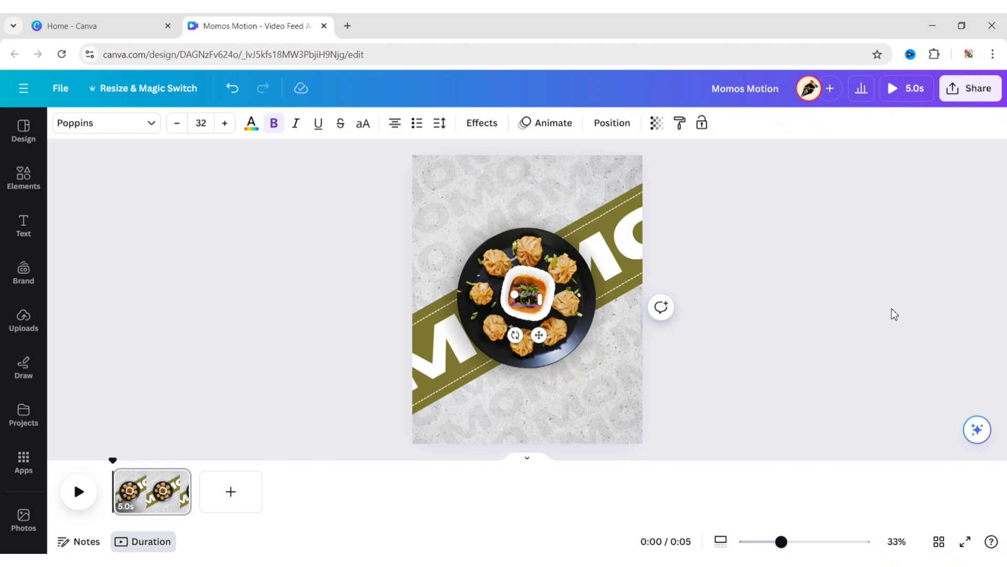
text(licious)
drag(538, 335, 469, 219)
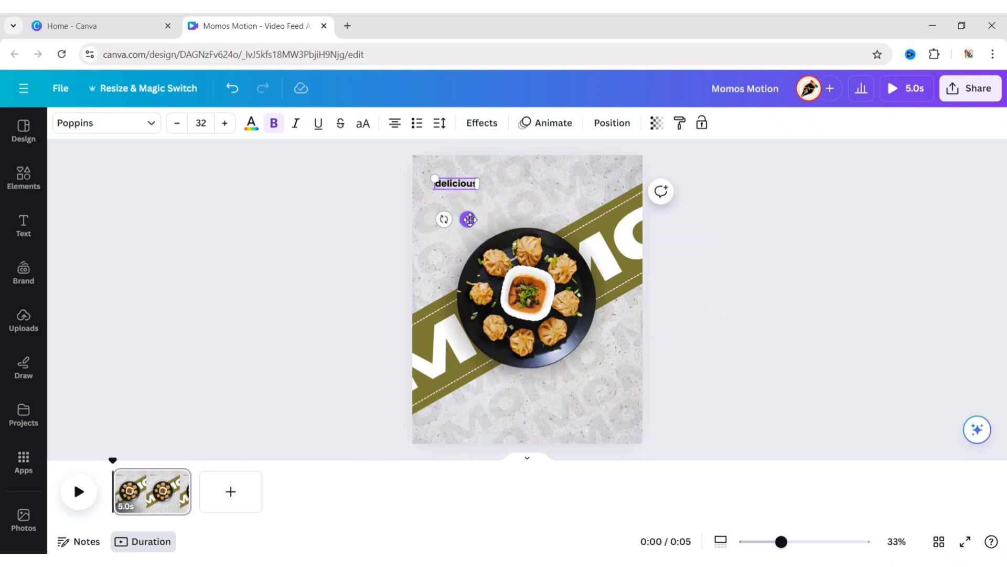
Set the "delicious" text in the Pacifico font at size 60
click(132, 126)
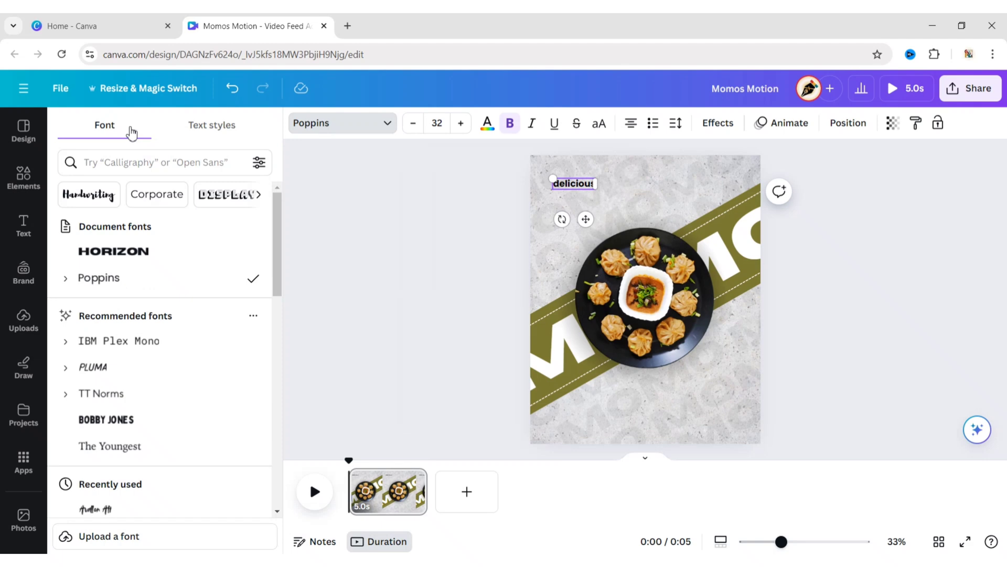
click(124, 162)
text(pacifico)
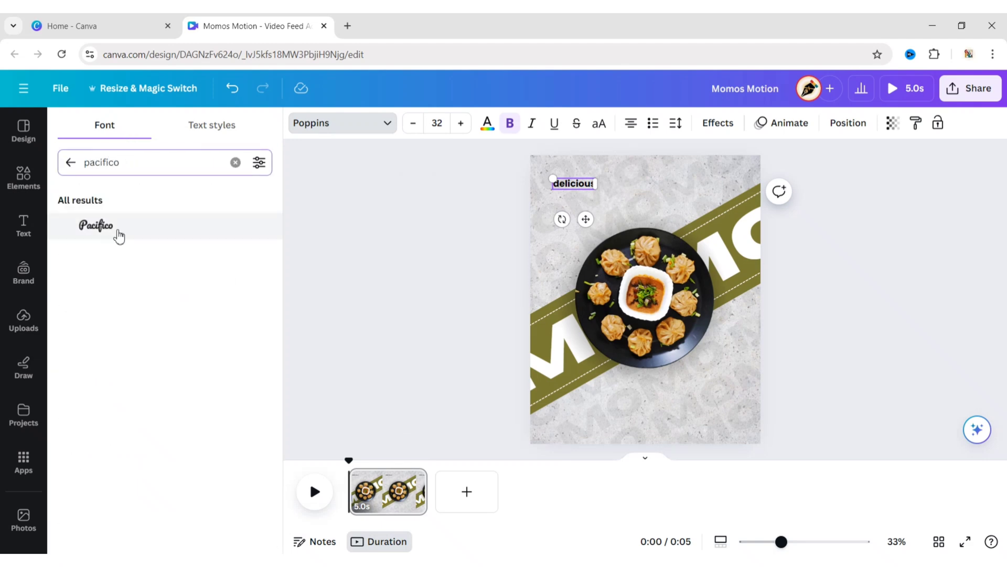
click(119, 235)
click(439, 126)
text(6)
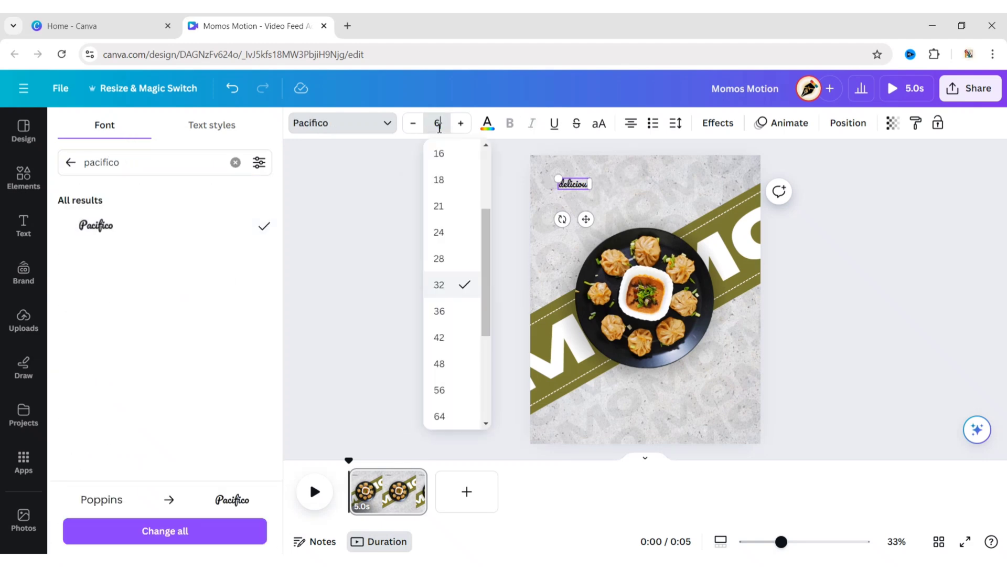
text(0)
key(Return)
click(348, 244)
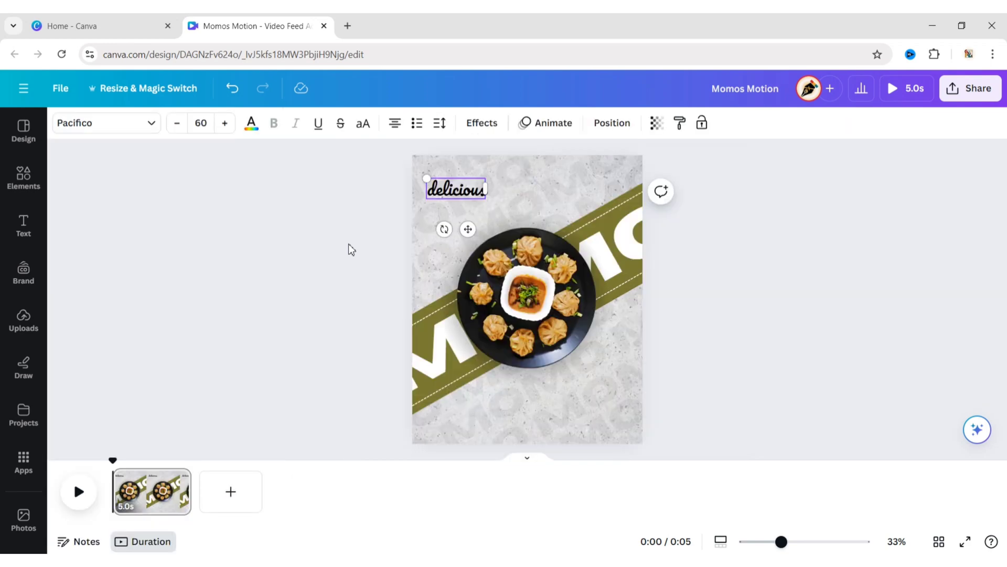
Apply the Lift text effect to the "delicious" heading
click(478, 124)
click(247, 209)
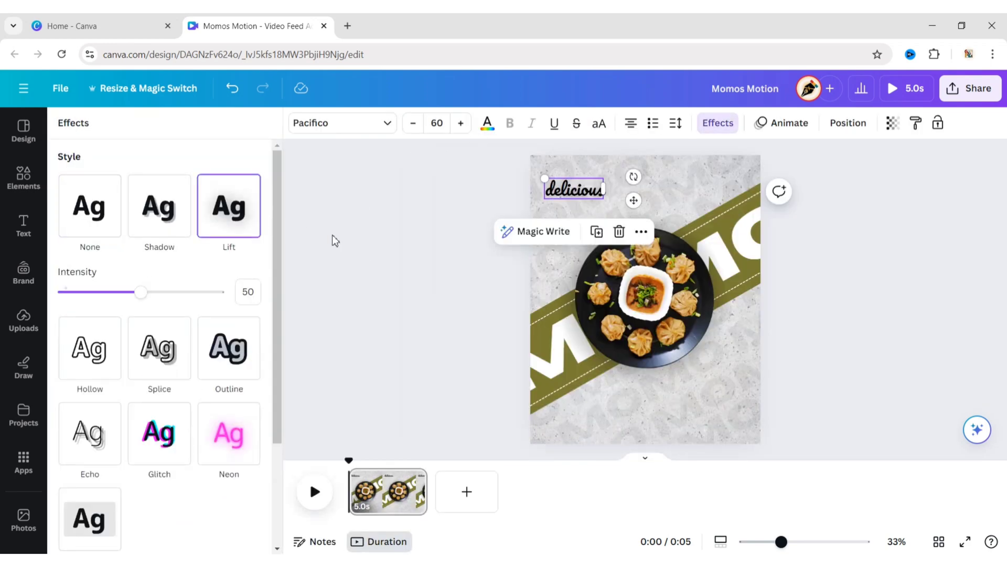
click(353, 236)
click(356, 238)
Duplicate the "delicious" heading, place the copy to its right and change its text to "momo"
click(465, 188)
drag(465, 187, 468, 192)
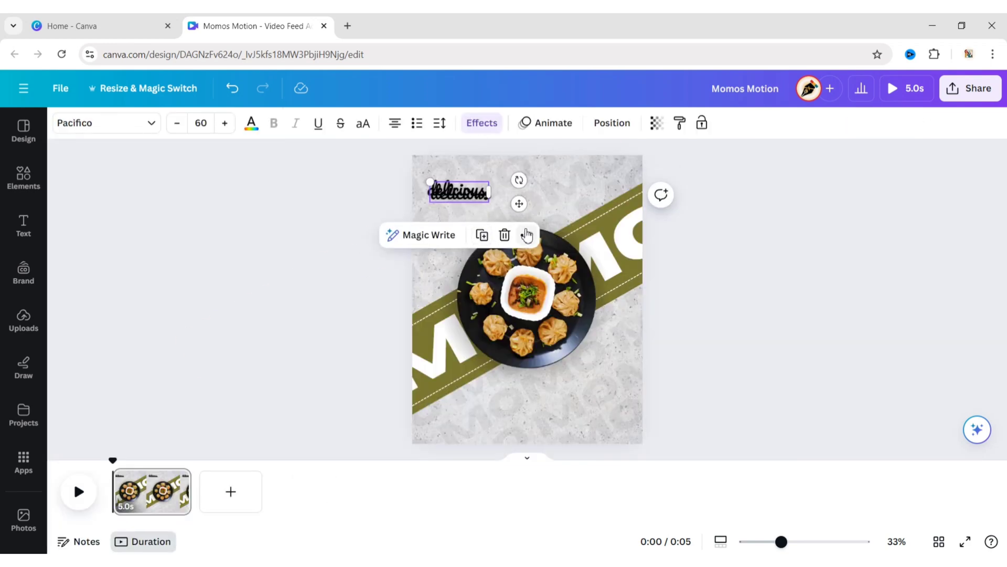
drag(538, 204, 612, 190)
double_click(535, 178)
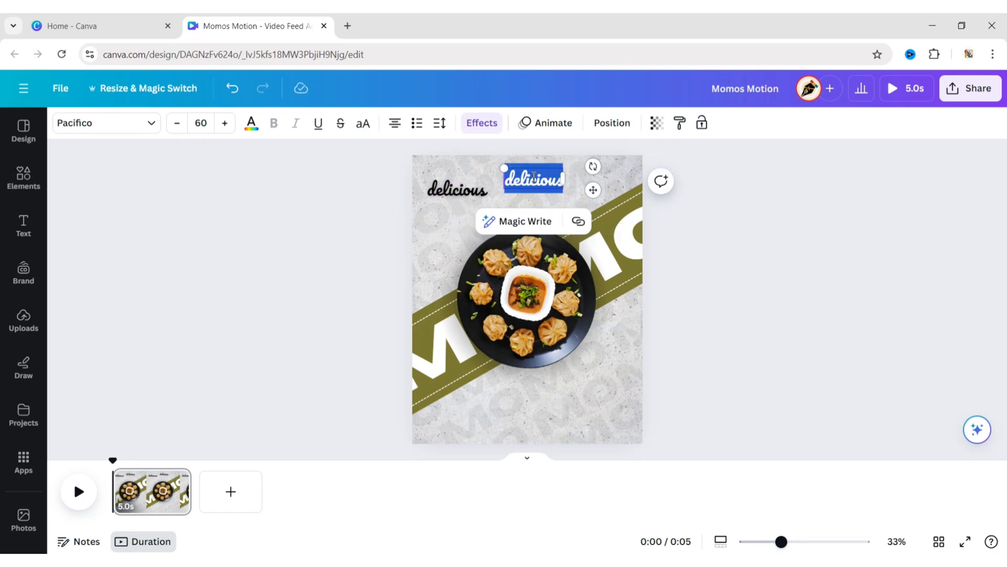
text(momo)
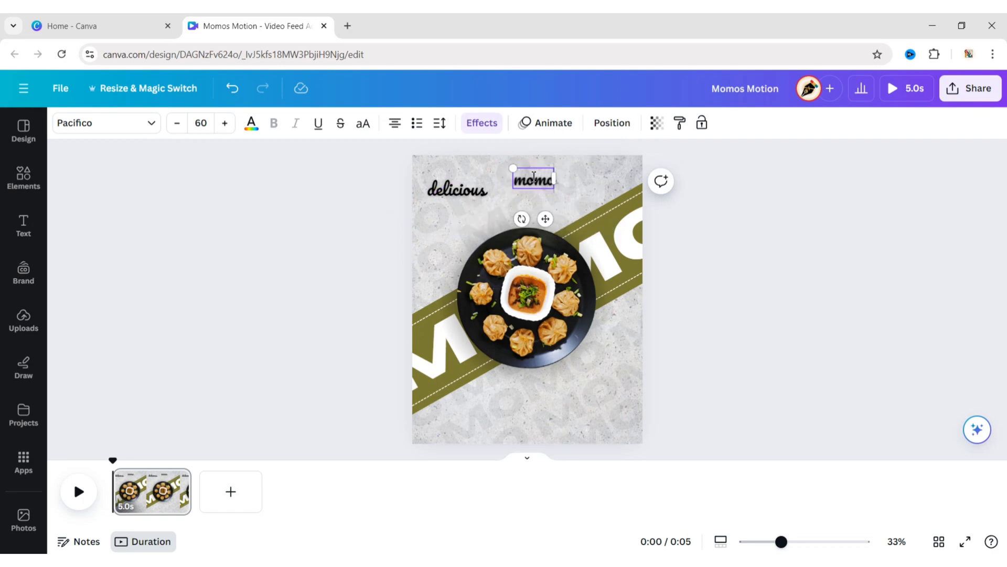
Remove the Lift effect from the "momo" text by setting its text effect to None
click(474, 131)
click(88, 217)
click(314, 258)
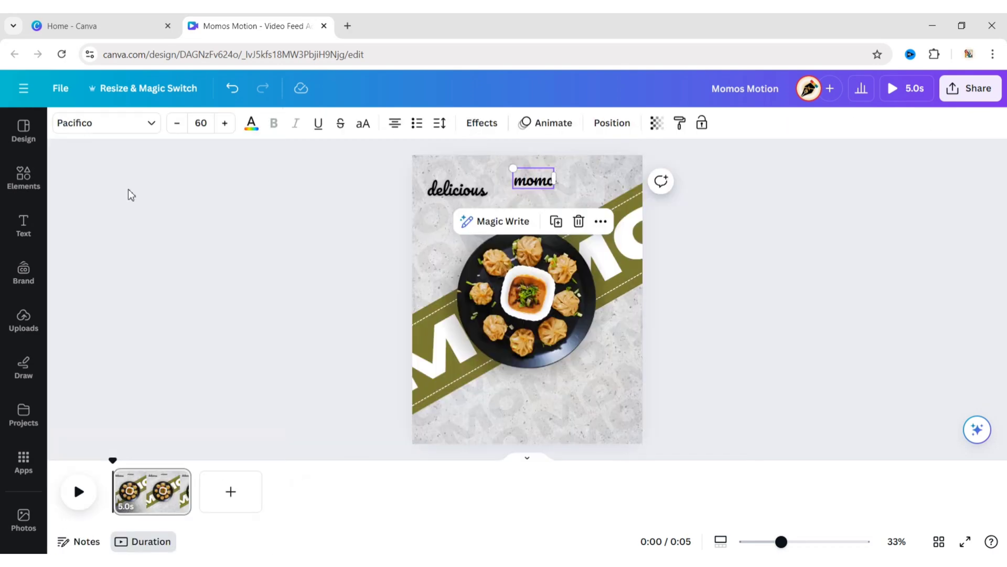
Set the "momo" text in the Knewave font at size 135
click(94, 123)
click(235, 162)
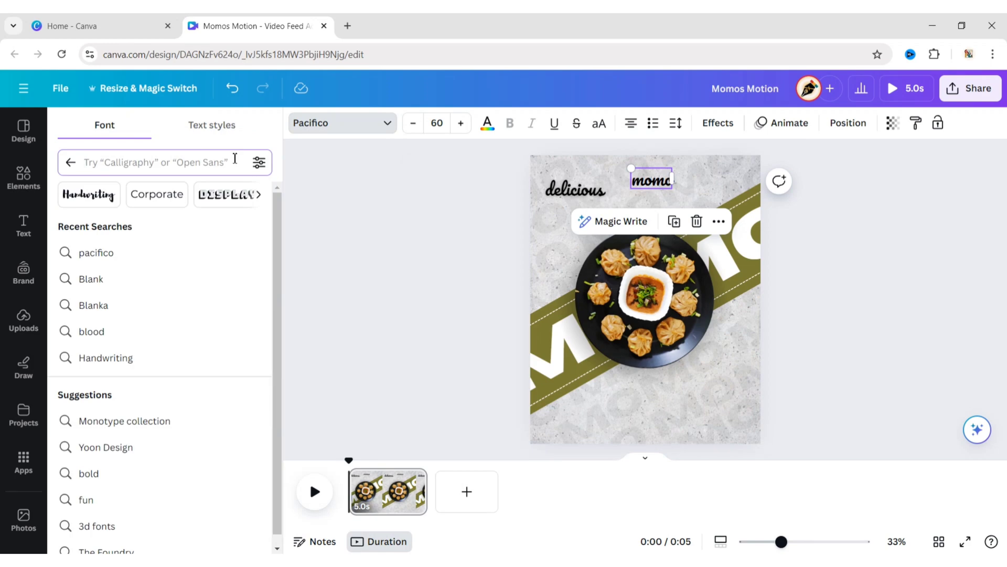
text(kne)
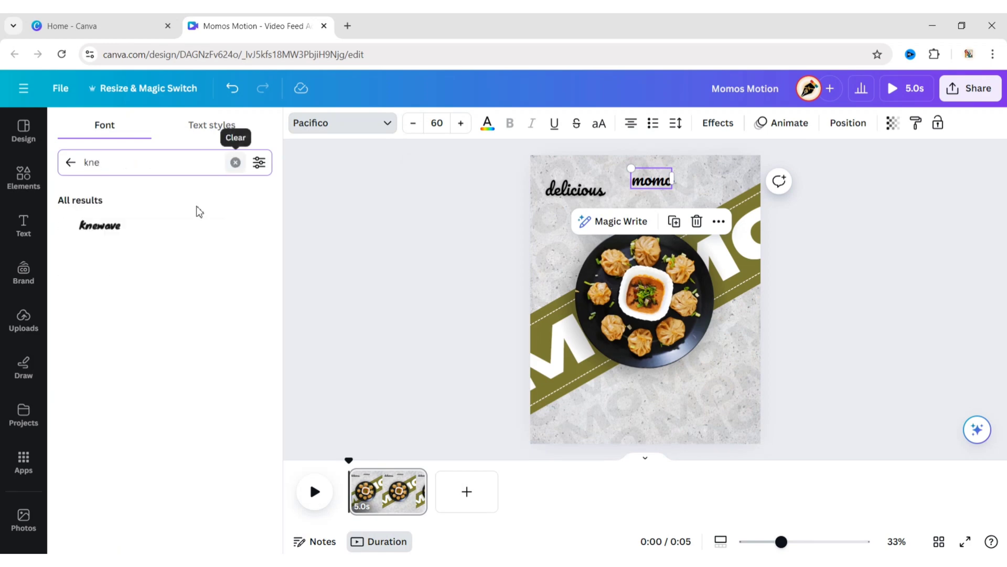
click(178, 230)
click(335, 247)
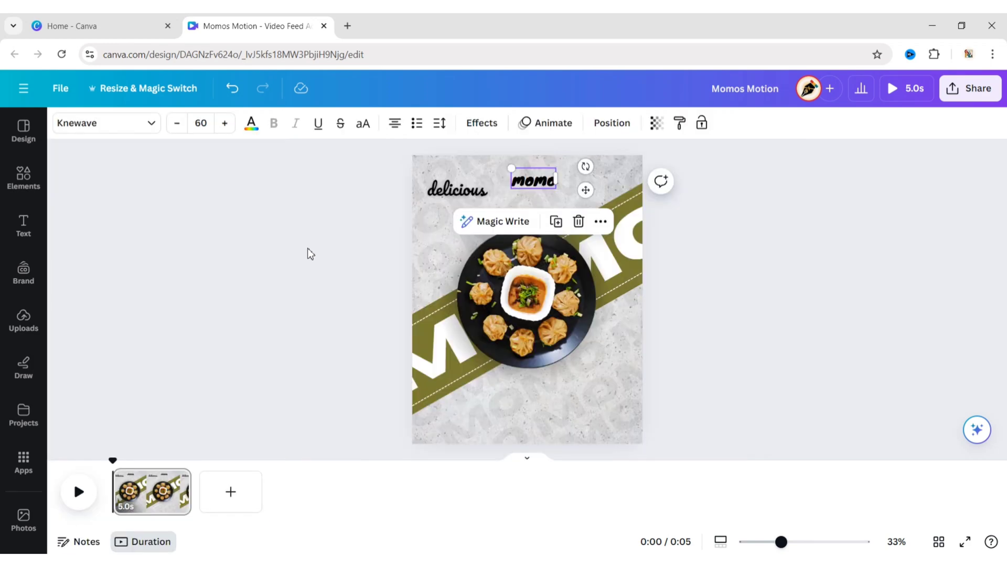
click(213, 124)
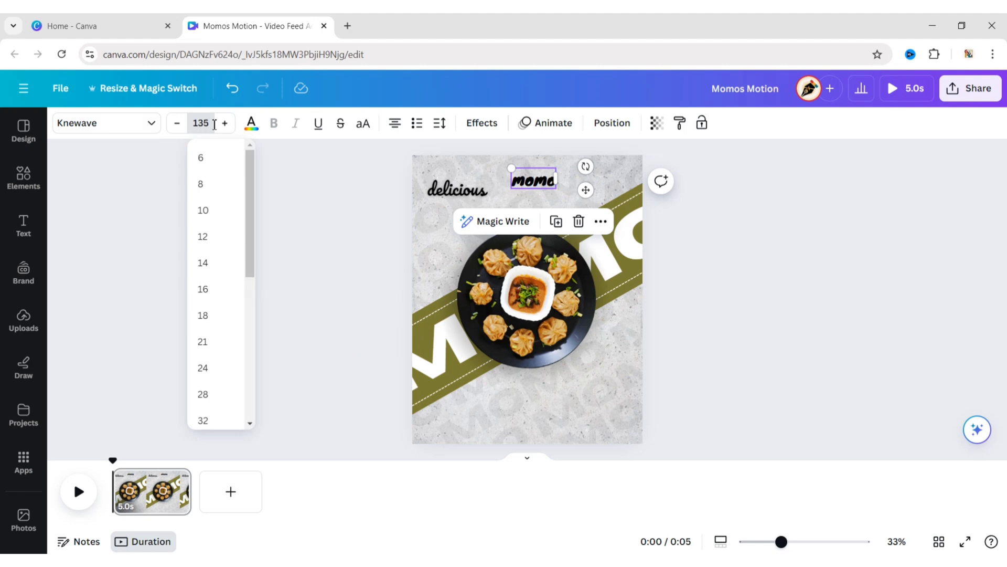
key(Return)
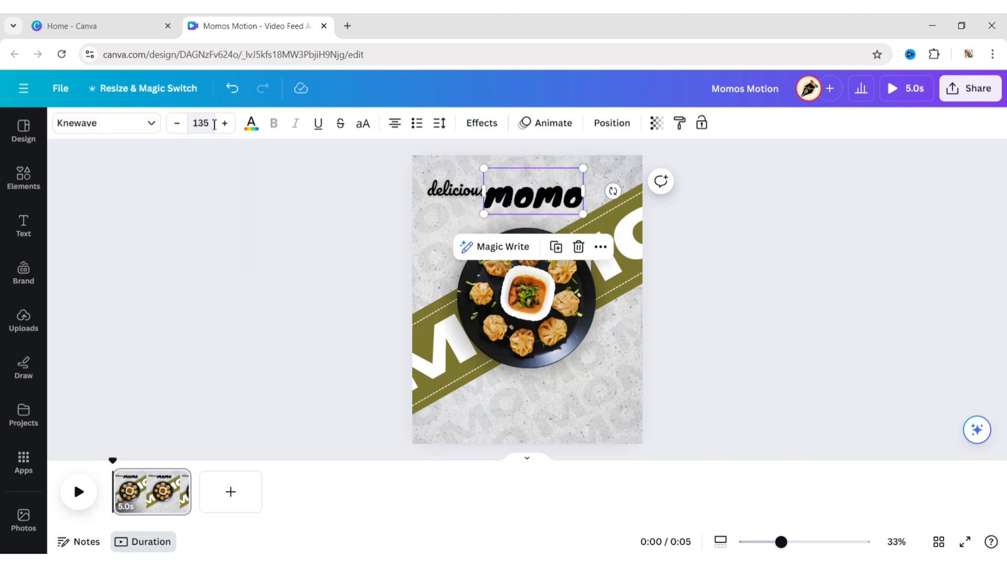
Make the "momo" heading uppercase and colour it with the olive green from the document colours
click(363, 124)
click(251, 125)
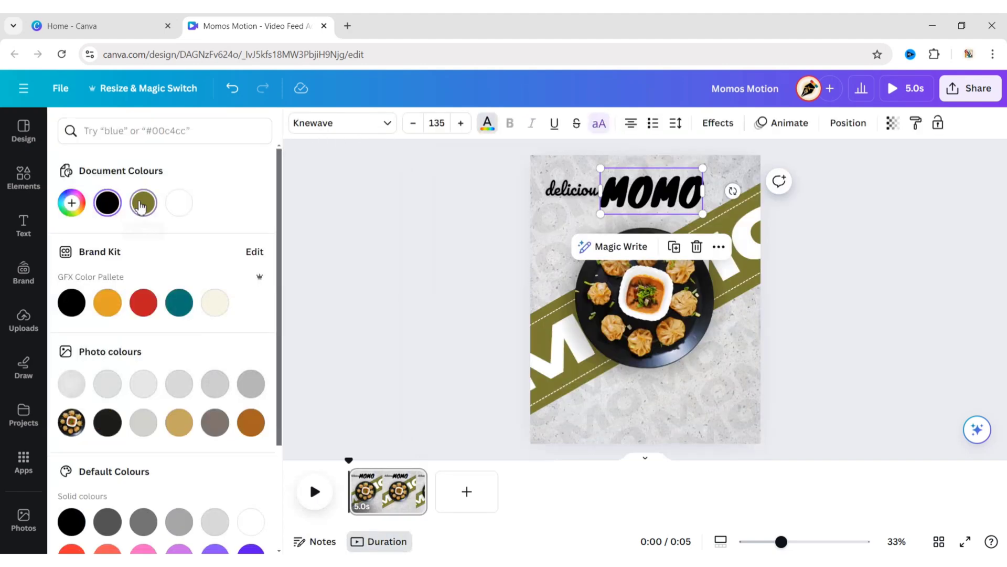
click(141, 205)
Move "MOMO" directly beneath "delicious" and arrange the two headings together in the page's upper-left corner
drag(545, 194, 487, 217)
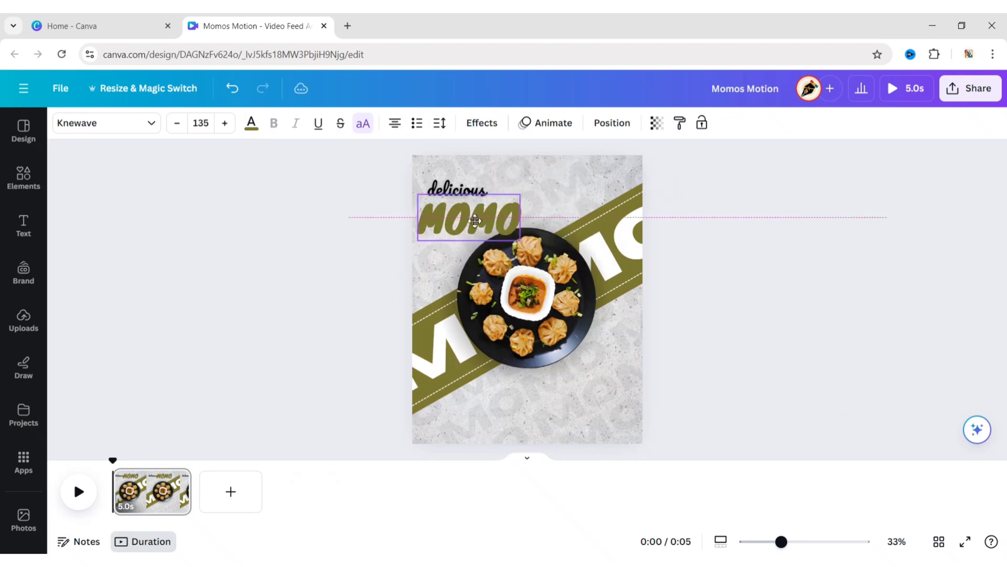
click(455, 187)
mouse_move(457, 187)
mouse_down()
mouse_move(456, 176)
mouse_move(455, 192)
mouse_up()
click(808, 239)
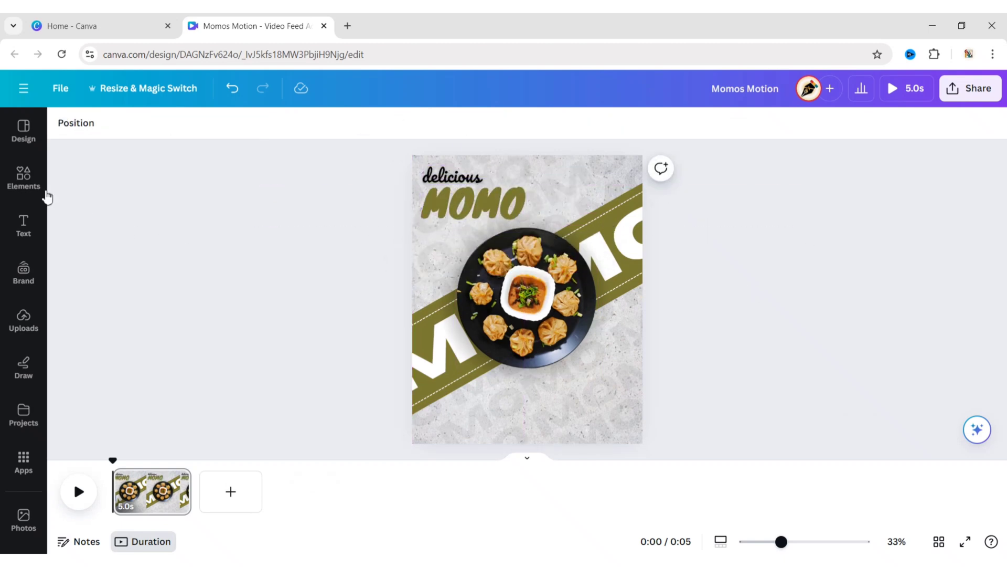
Add a square shape to the page and set its corner rounding to 100
click(23, 179)
click(79, 162)
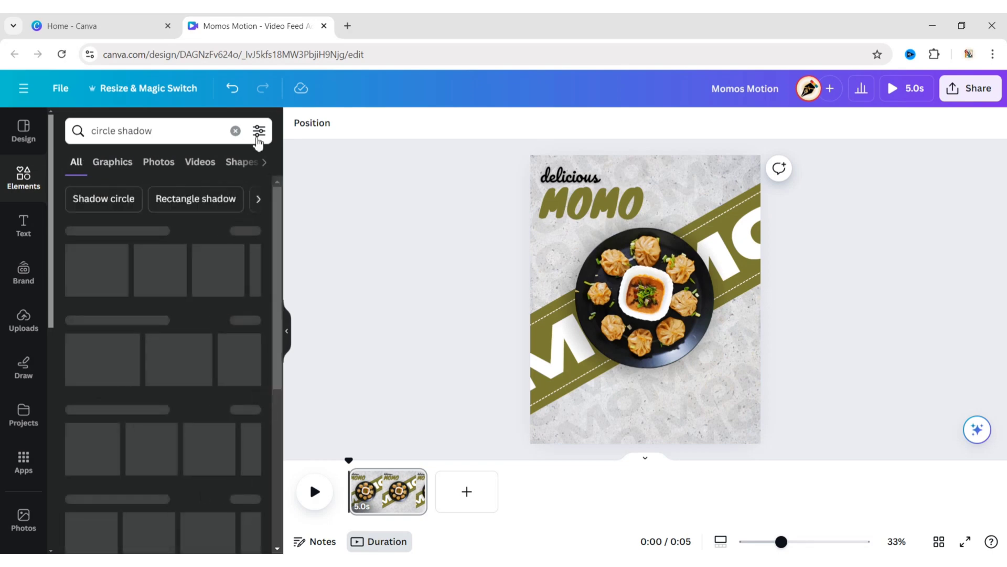
click(236, 131)
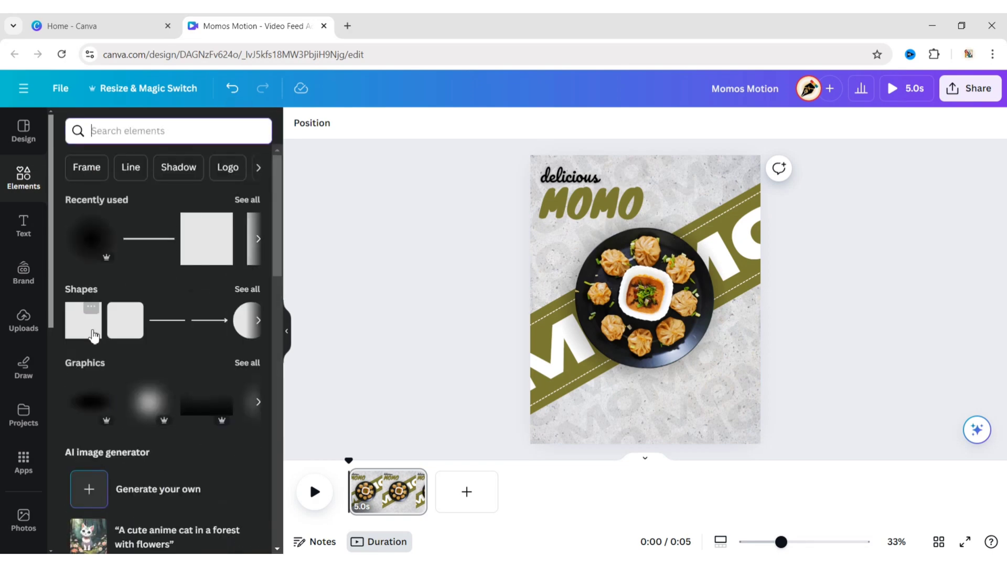
click(93, 335)
click(286, 333)
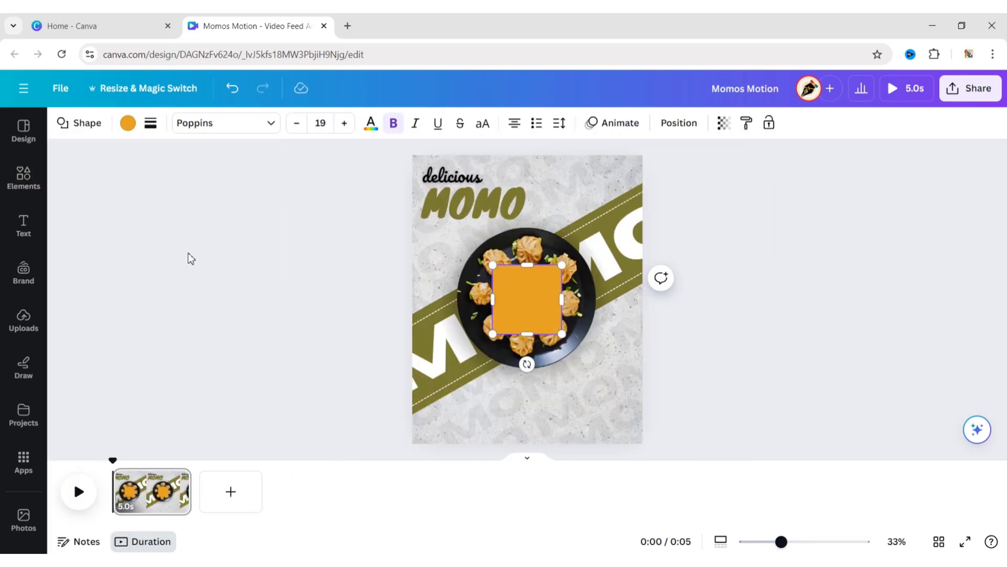
click(150, 126)
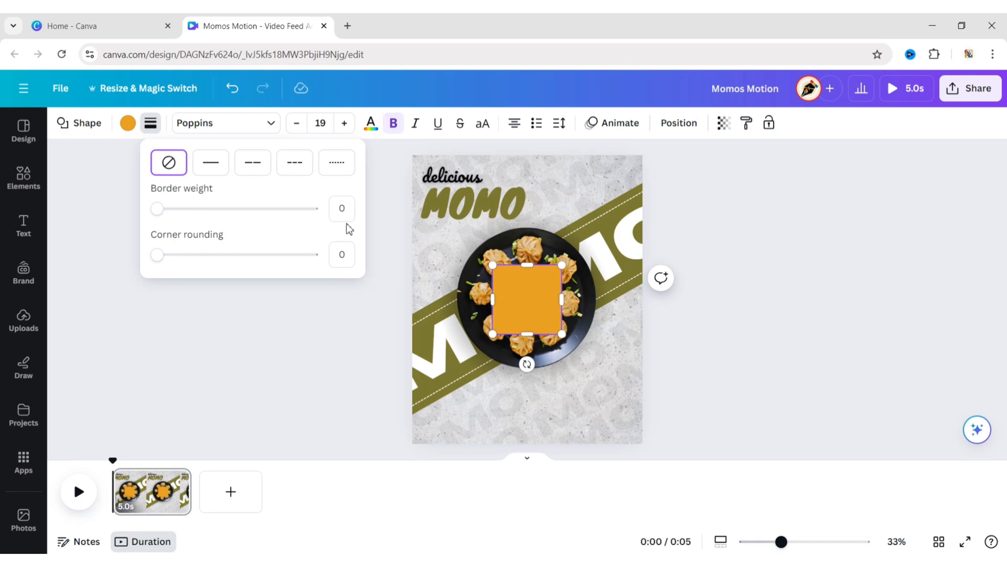
click(320, 256)
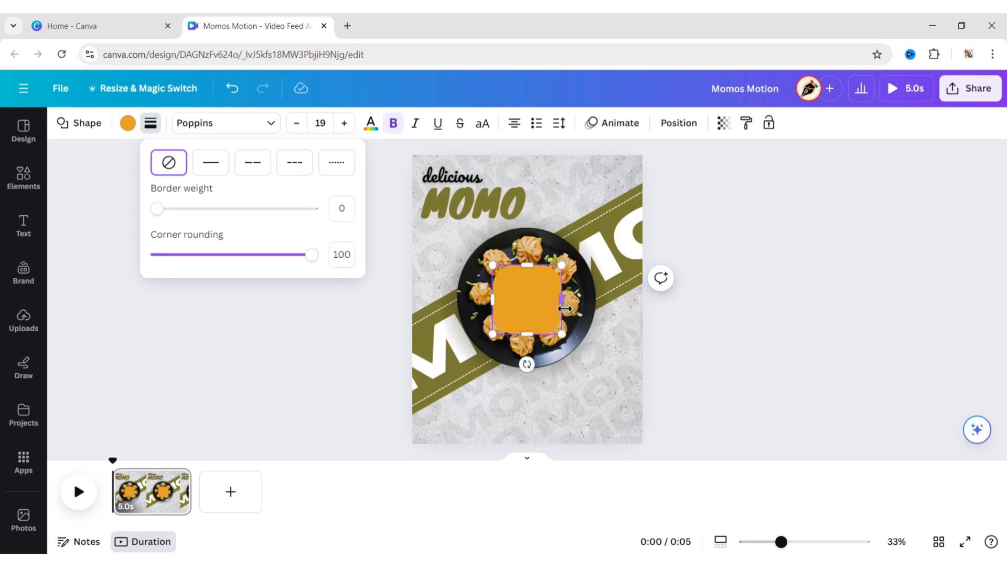
Resize the rounded square into a wide, flat pill and place it below the plate near the page's lower edge
drag(564, 307, 673, 297)
drag(575, 333, 574, 299)
drag(494, 283, 593, 282)
drag(638, 284, 549, 481)
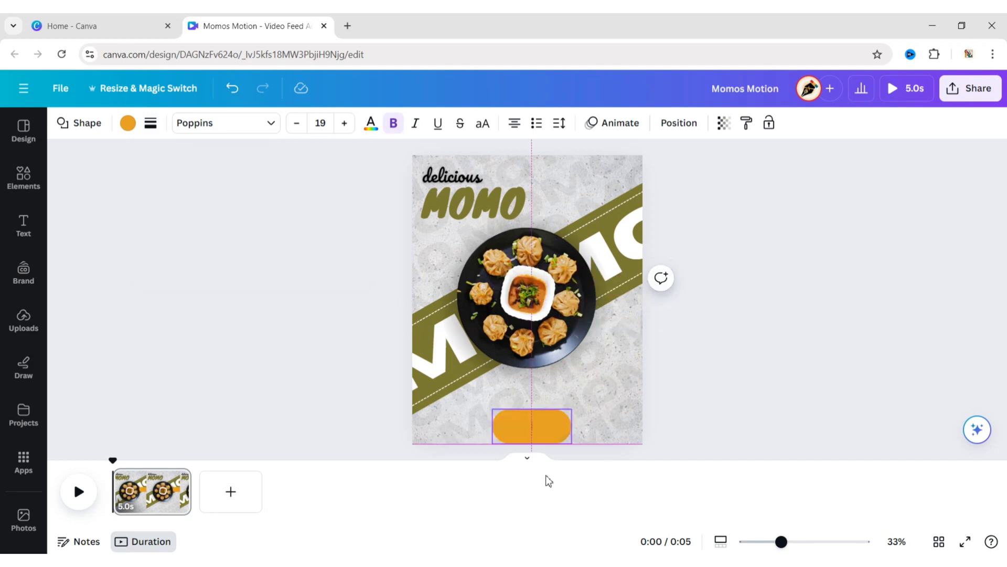
mouse_move(572, 426)
mouse_down()
mouse_move(705, 394)
mouse_move(722, 406)
mouse_move(599, 408)
mouse_move(605, 416)
mouse_move(571, 421)
mouse_up()
mouse_move(544, 451)
mouse_down()
mouse_move(551, 425)
mouse_move(551, 446)
mouse_up()
drag(500, 416, 490, 416)
drag(548, 446, 550, 446)
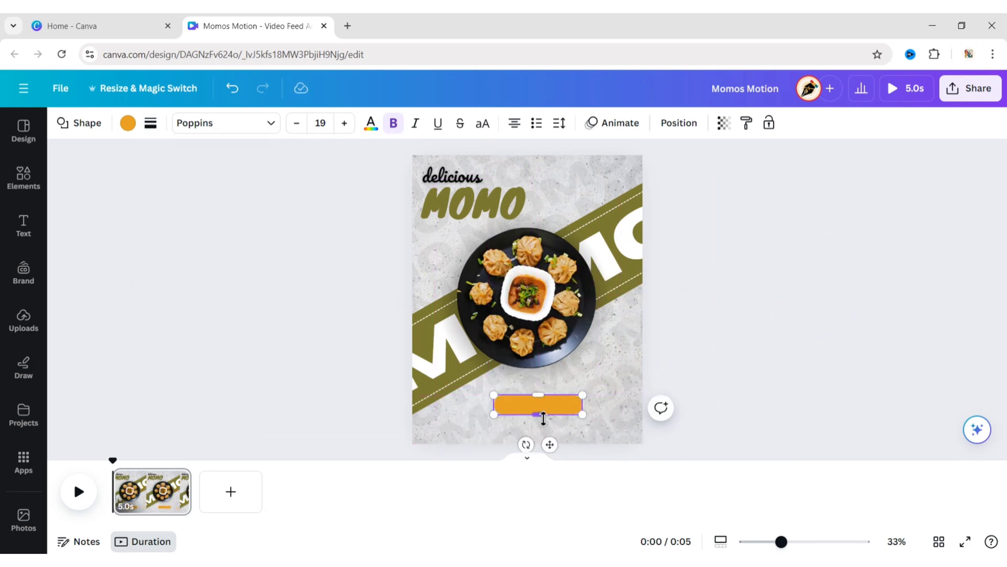
Fill the pill shape with the olive green document colour
click(127, 132)
click(178, 204)
click(286, 294)
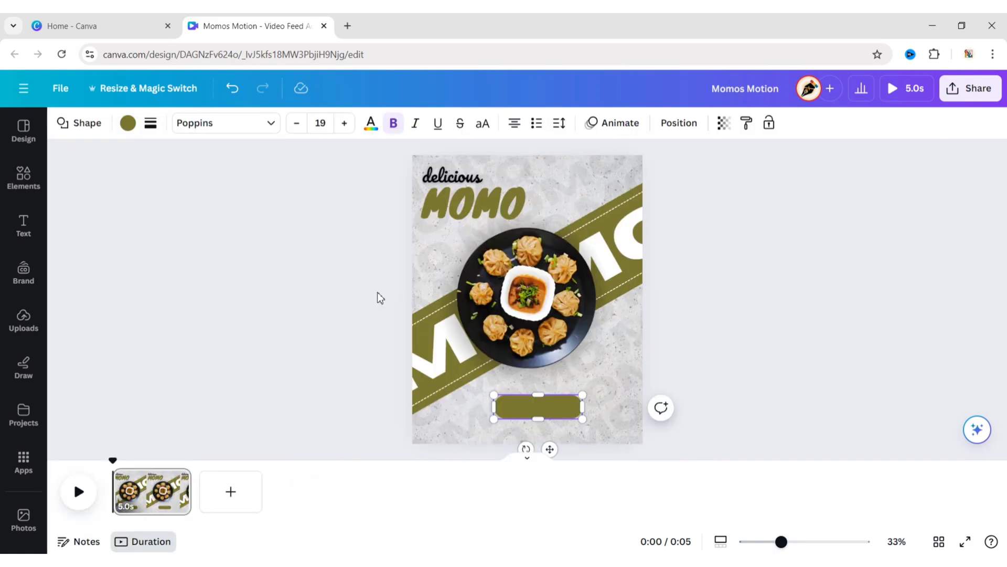
click(364, 294)
Add a heading to the page and change its text to "order now"
click(23, 225)
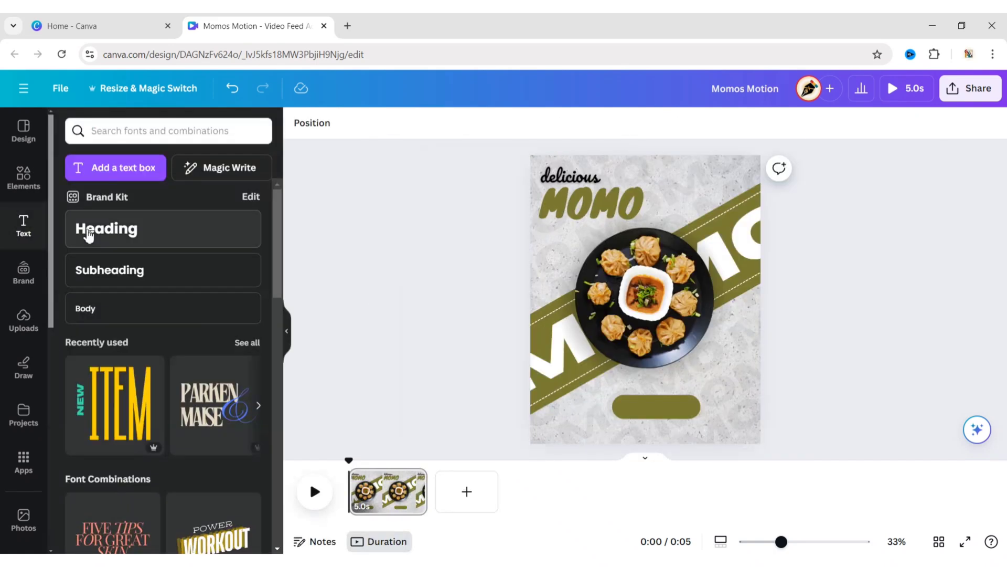
click(88, 231)
click(287, 331)
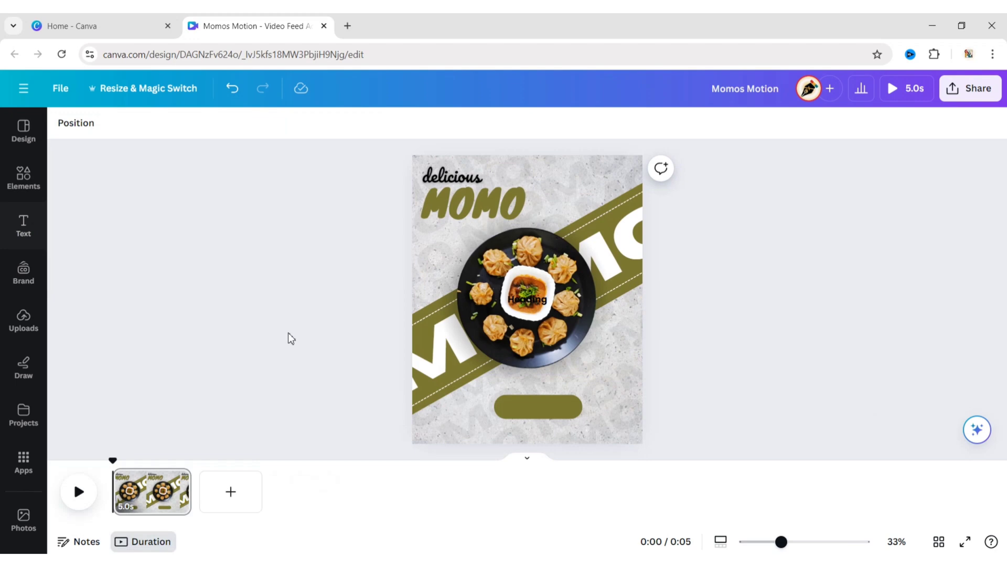
double_click(532, 306)
text(on)
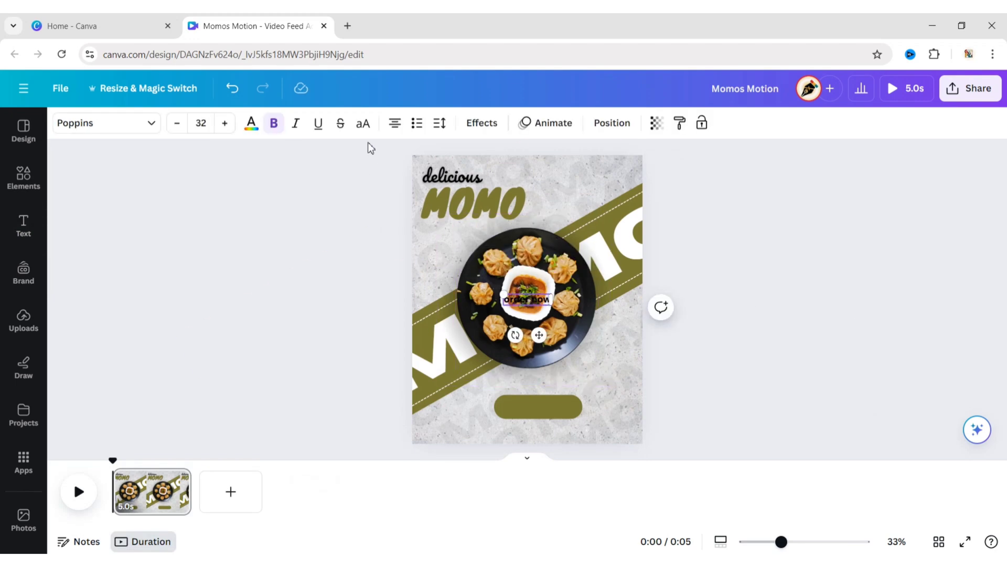
Make the "order now" text uppercase and colour it white
click(252, 126)
click(180, 200)
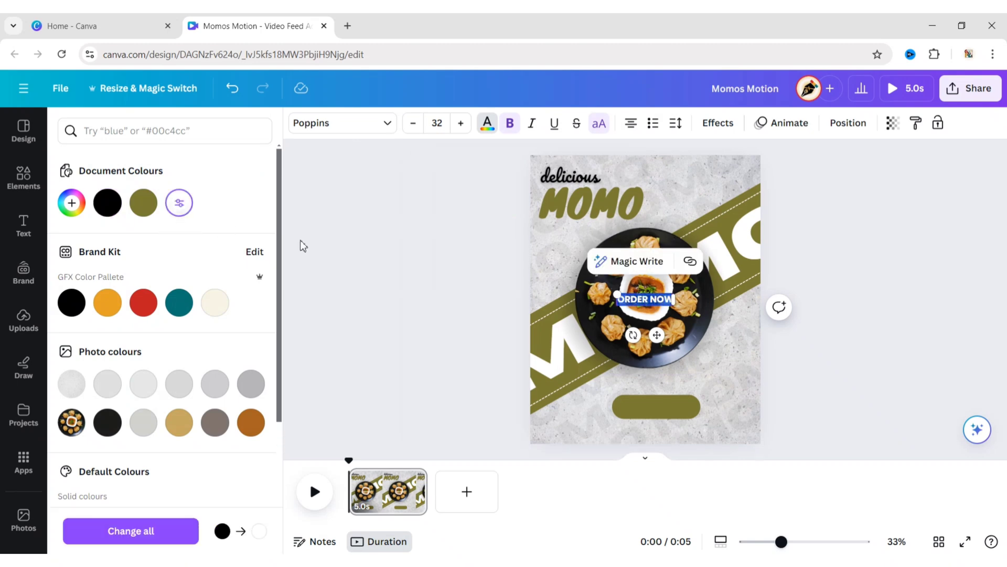
click(391, 255)
click(789, 273)
Set the "ORDER NOW" text to size 40 and centre it on the olive pill
click(536, 308)
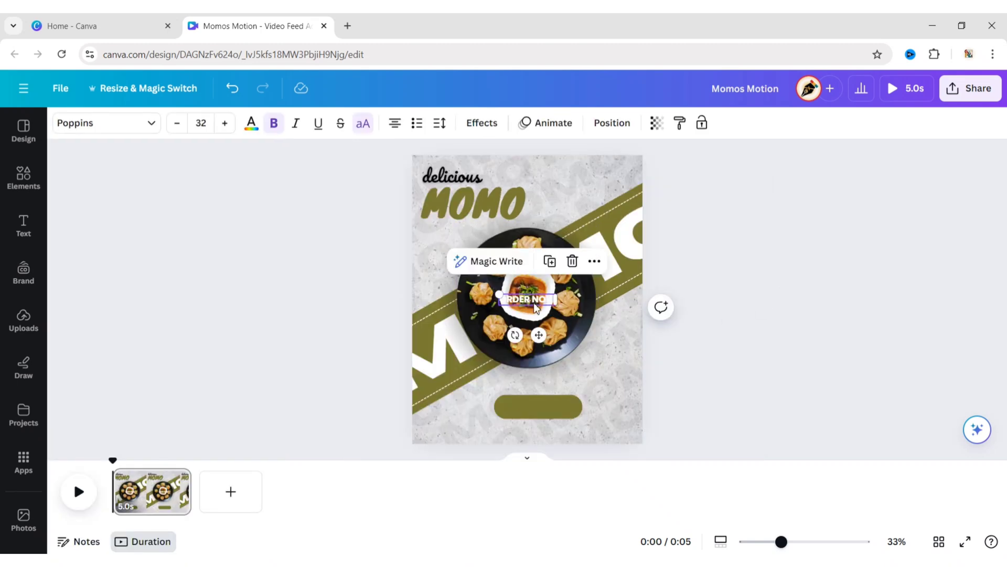
click(205, 124)
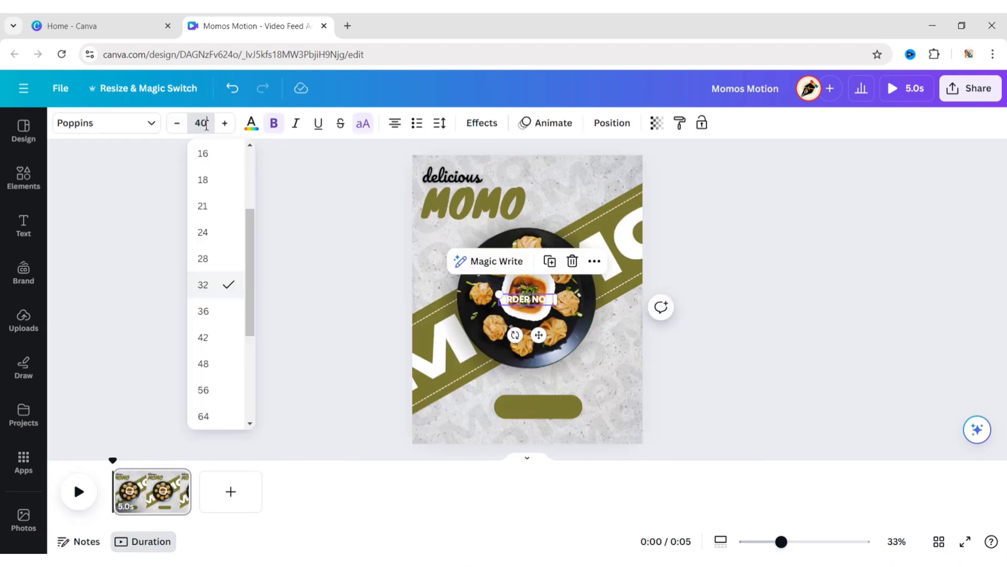
key(Return)
drag(544, 336, 553, 441)
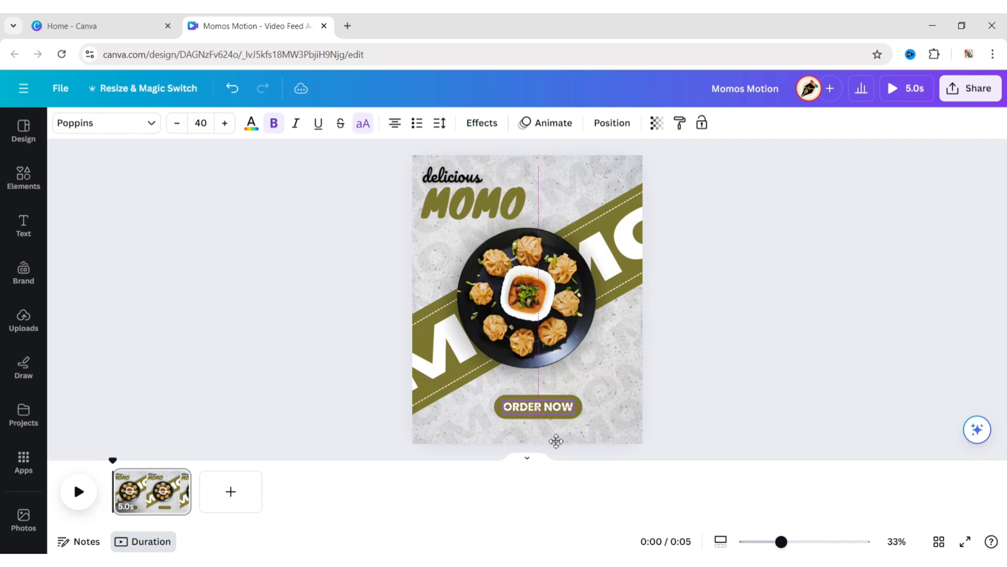
click(755, 362)
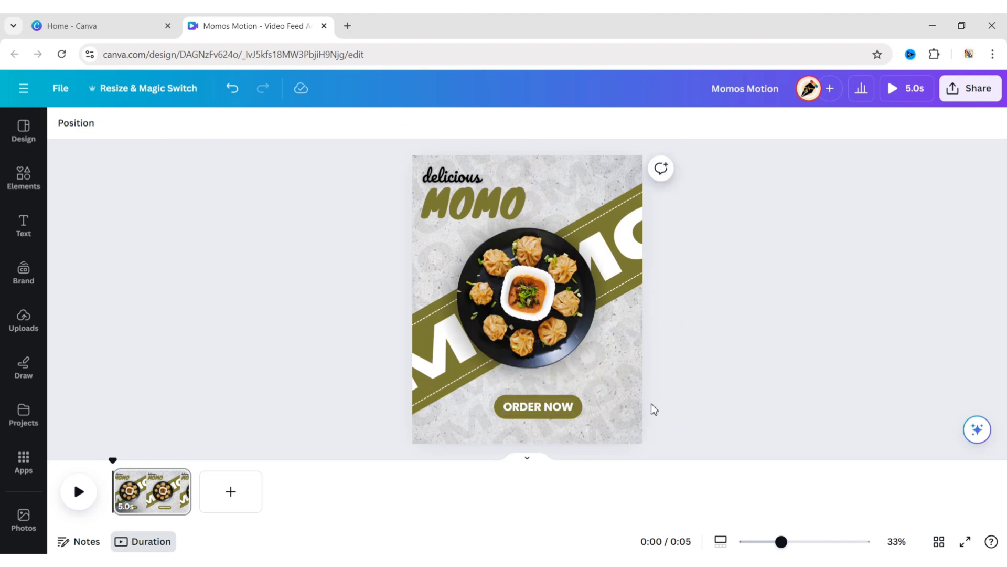
Apply the Lift text effect to the "ORDER NOW" text
click(546, 408)
click(490, 128)
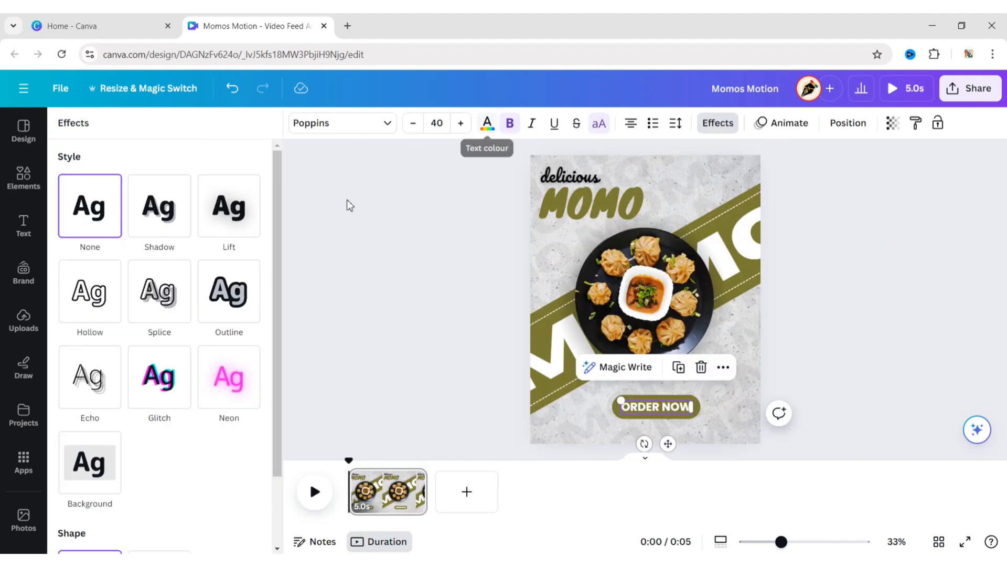
click(229, 206)
click(383, 269)
click(700, 293)
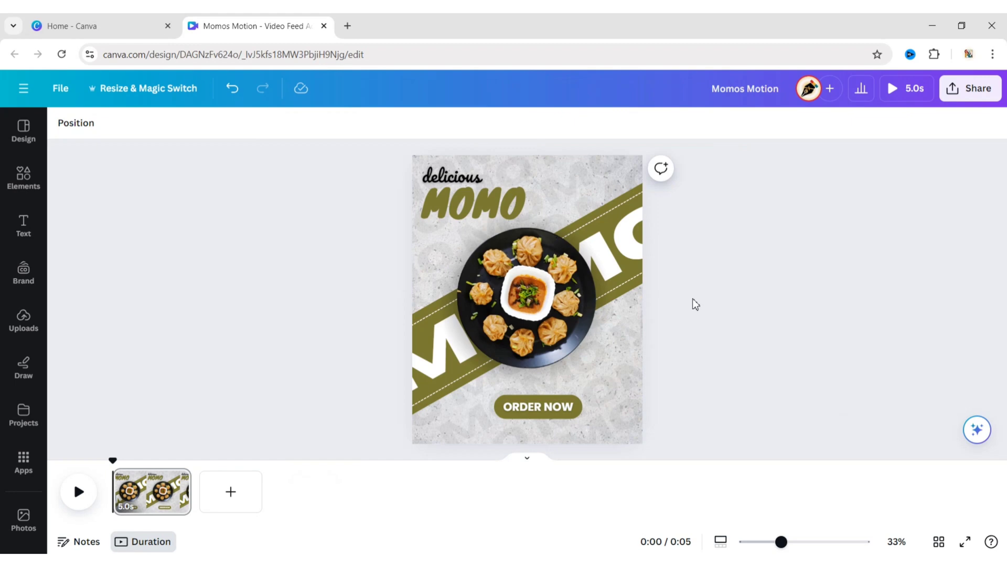
Duplicate the "MOMO" heading to the page's lower-right area below the plate and change the copy's text to "35% OFF"
click(486, 199)
drag(485, 199, 605, 381)
text(35% OFF)
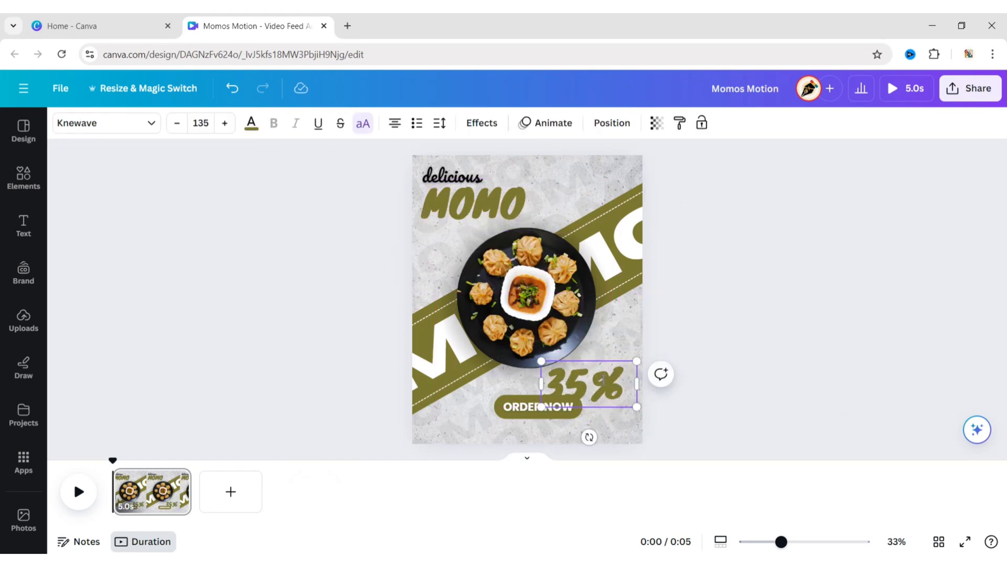
Set the "35% OFF" text to size 60 and narrow its box so it wraps onto two lines
click(207, 122)
key(Return)
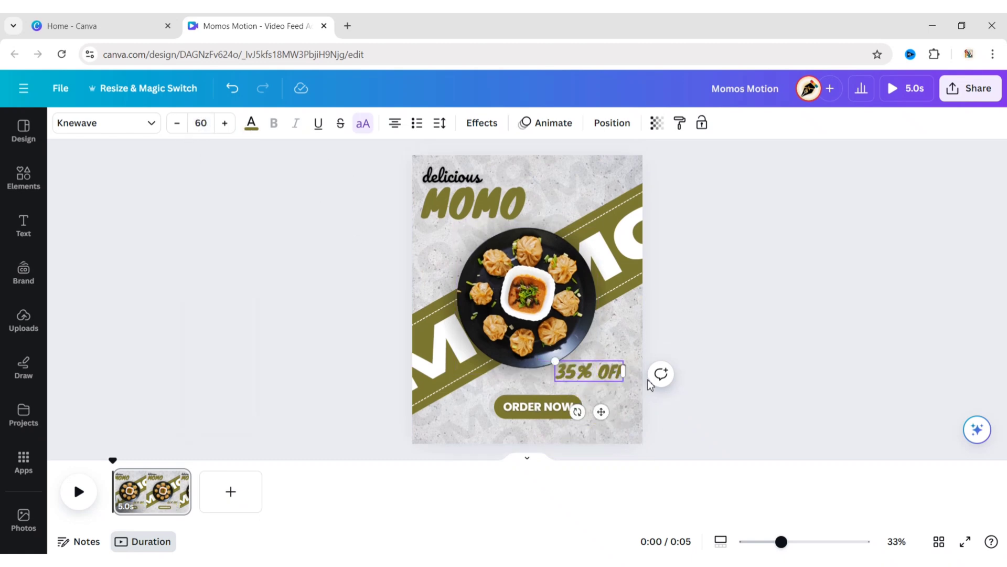
drag(624, 371, 611, 383)
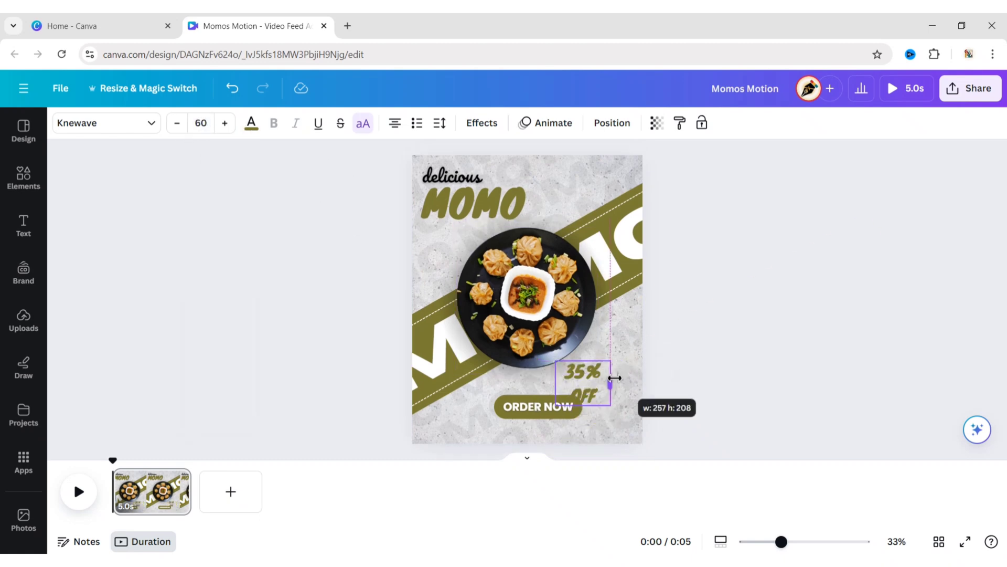
Set the "35% OFF" line spacing to 1 and move the text to the upper right of the ORDER NOW pill
click(441, 124)
text(1)
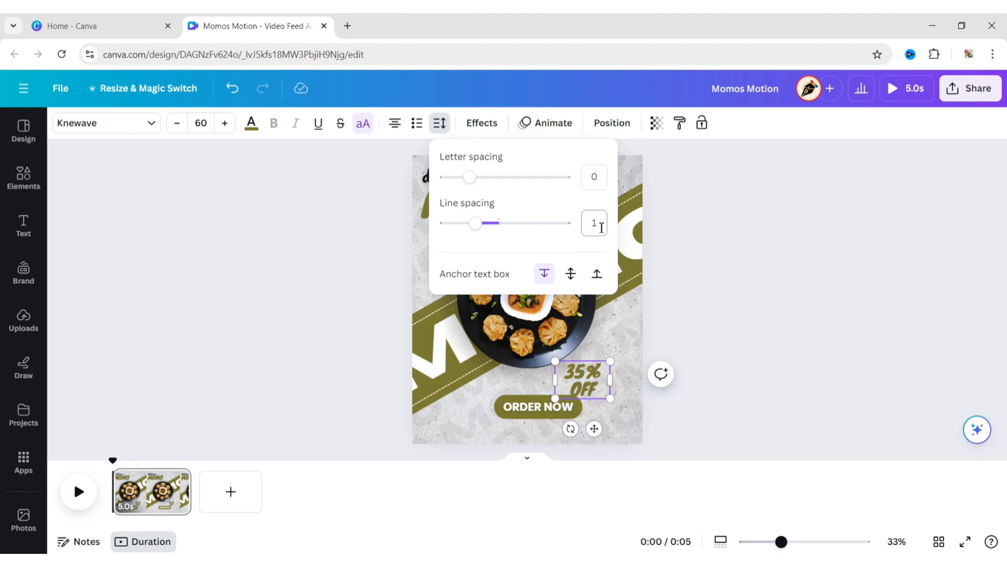
click(739, 311)
drag(596, 431, 620, 424)
click(729, 373)
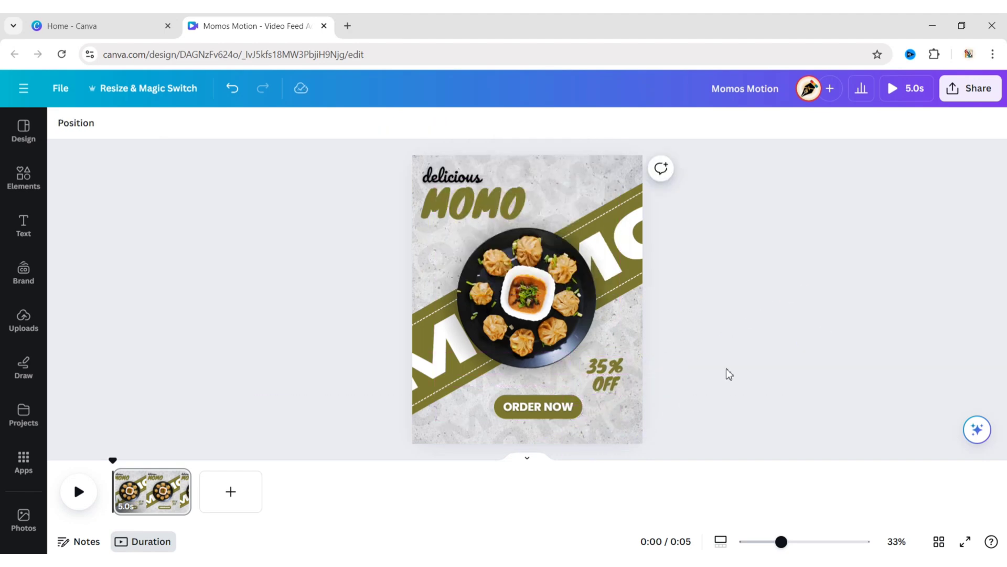
Search the graphics for "momo" and add the vertical Japanese calligraphy graphic to the page
click(23, 177)
click(121, 131)
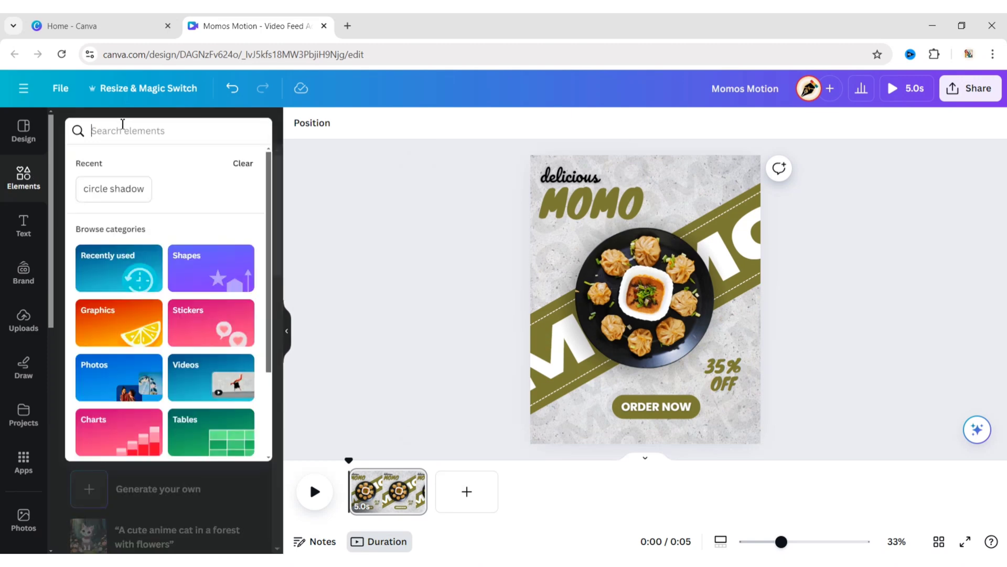
text(momo)
key(Return)
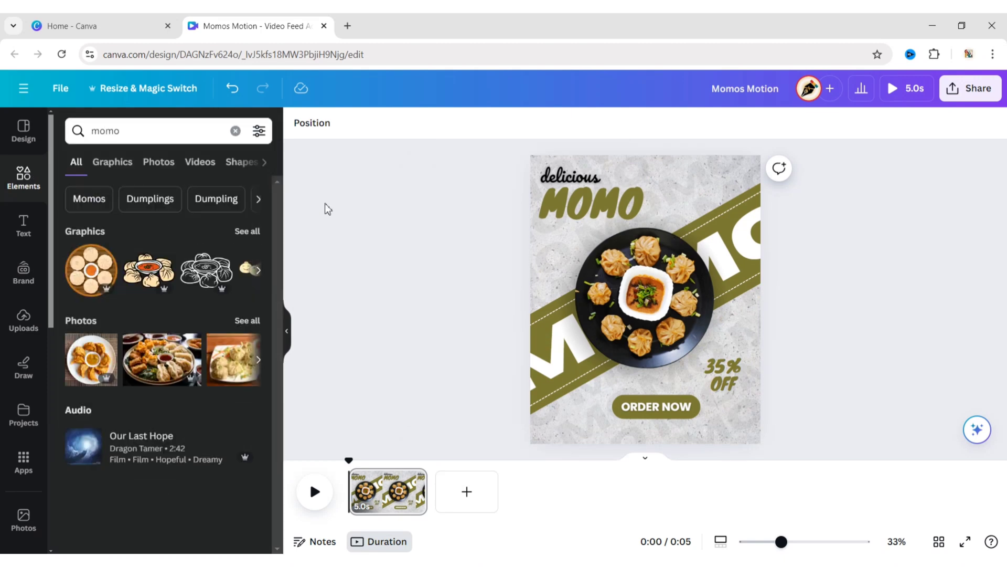
click(105, 162)
scroll(142, 252, down, 10)
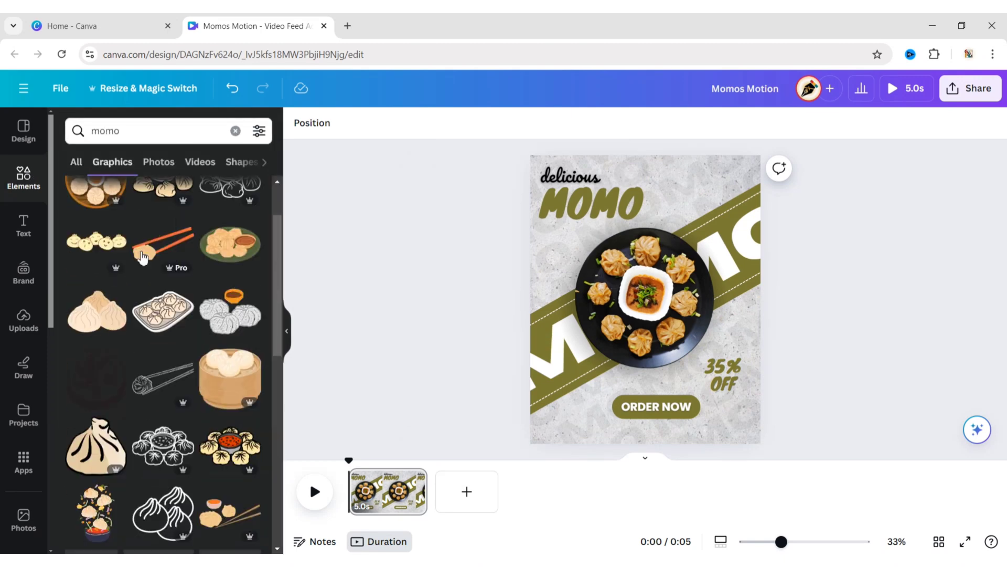
scroll(142, 257, down, 3)
click(94, 315)
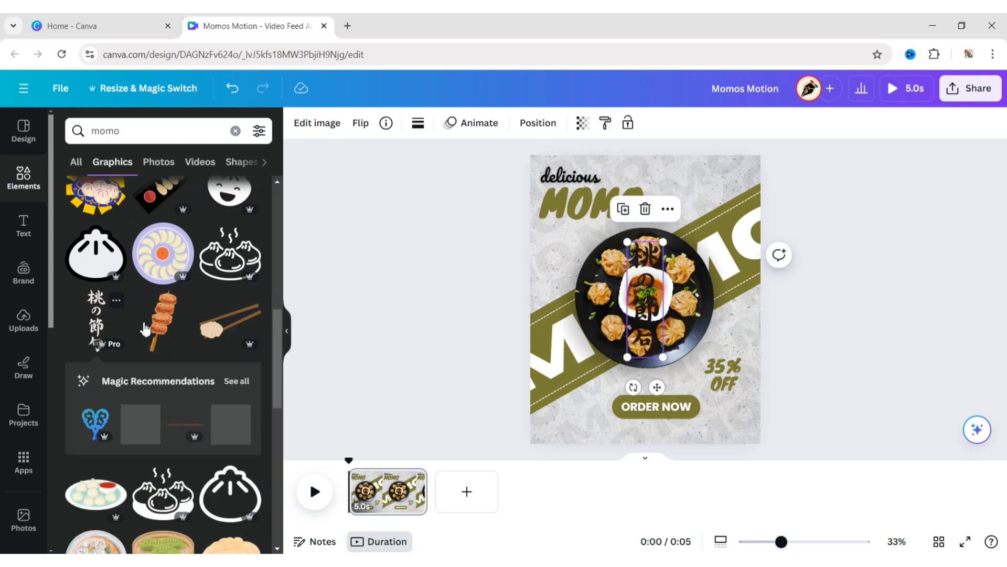
click(286, 330)
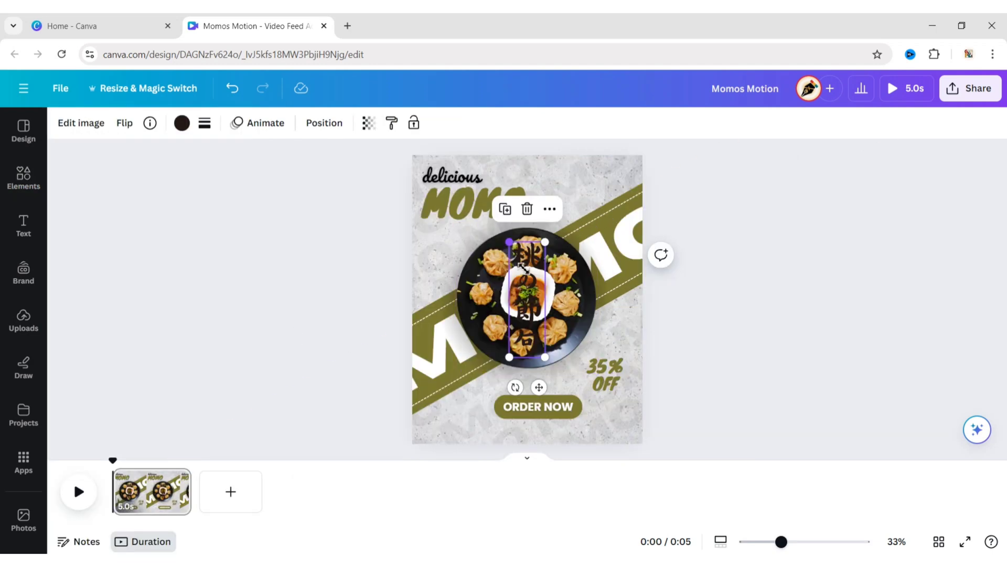
Shrink the Japanese calligraphy graphic and place it above the plate, just right of the "MOMO" heading
drag(521, 267, 538, 317)
drag(547, 390, 554, 264)
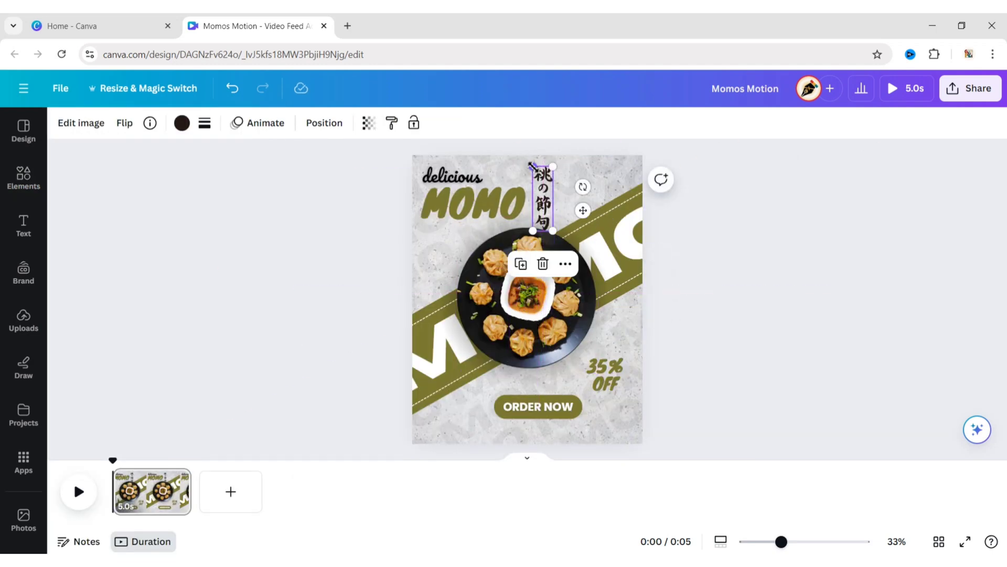
drag(533, 167, 542, 199)
drag(563, 262, 564, 235)
click(317, 254)
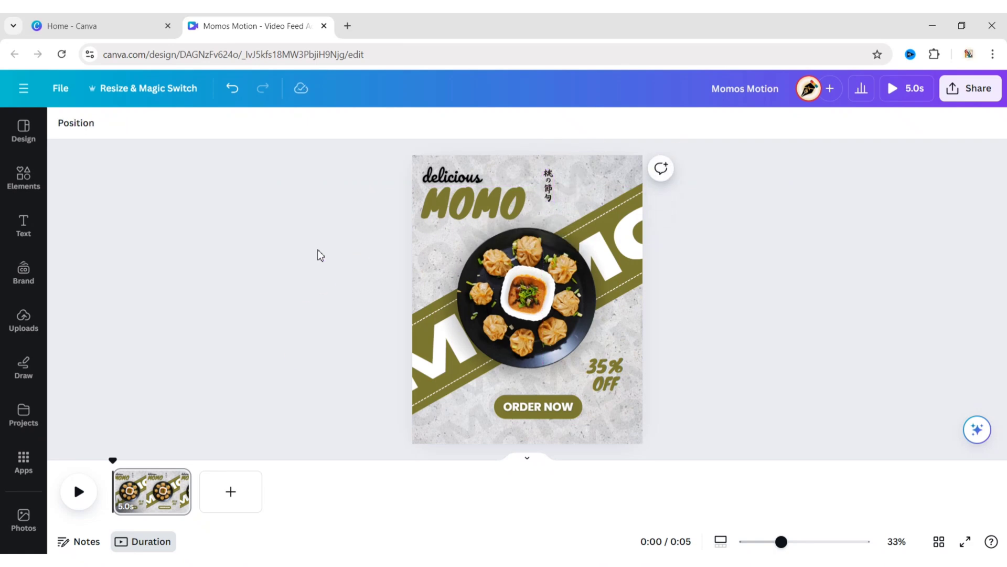
Search the graphics for "boiled dumplings" and add the outlined dumplings-with-chopsticks icon to the page
click(24, 178)
click(236, 130)
text(b)
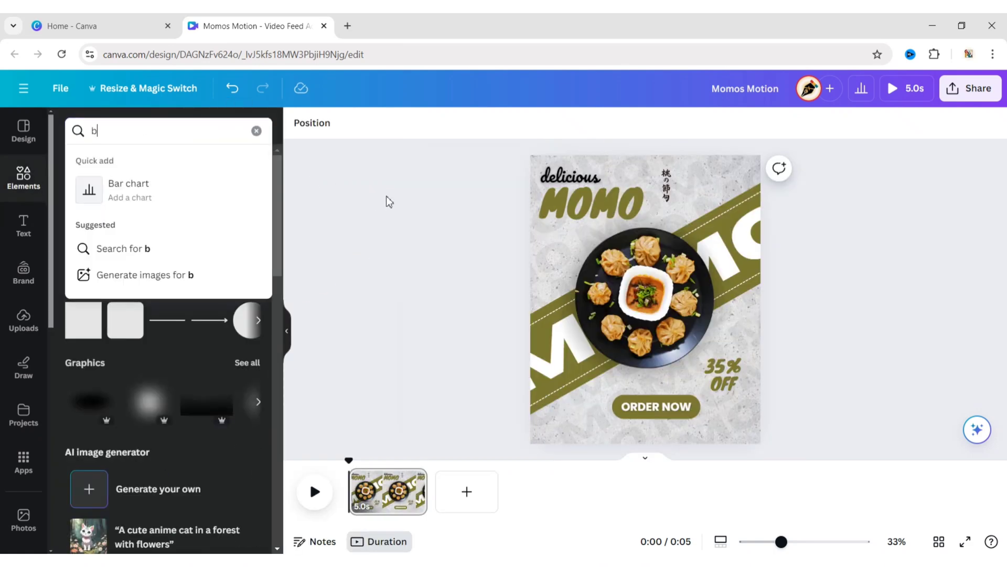
text(oiled dumplings)
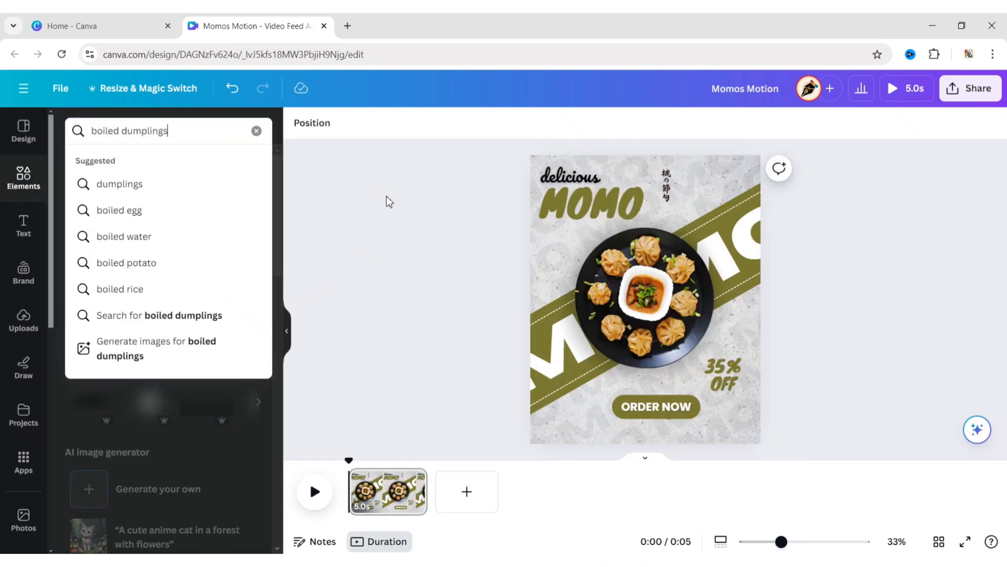
key(Return)
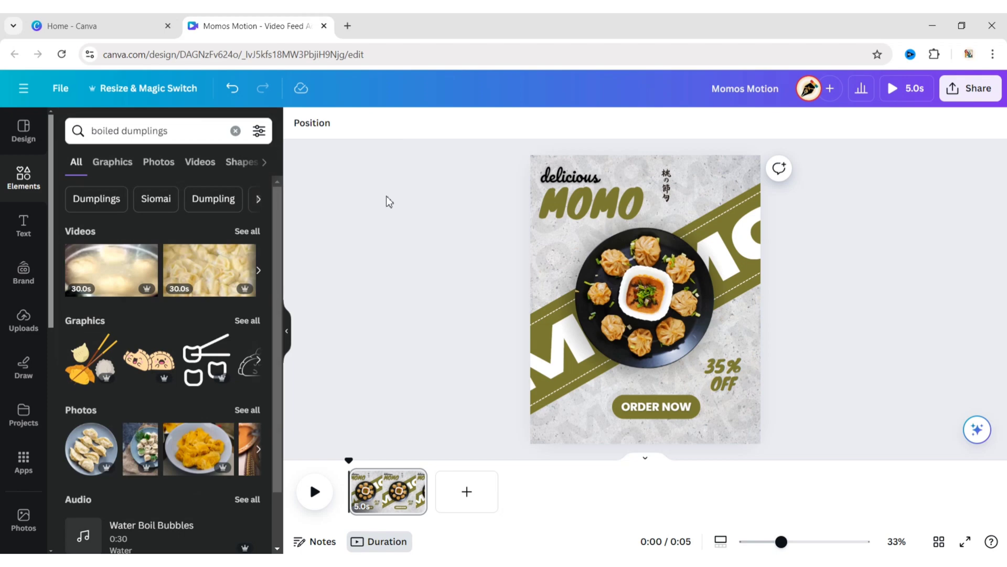
click(131, 167)
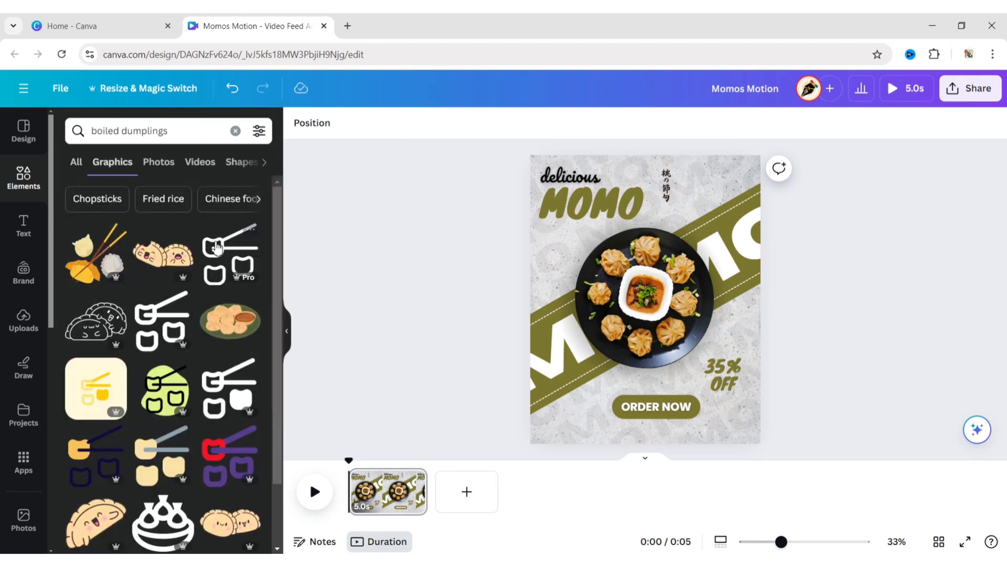
click(218, 246)
click(287, 330)
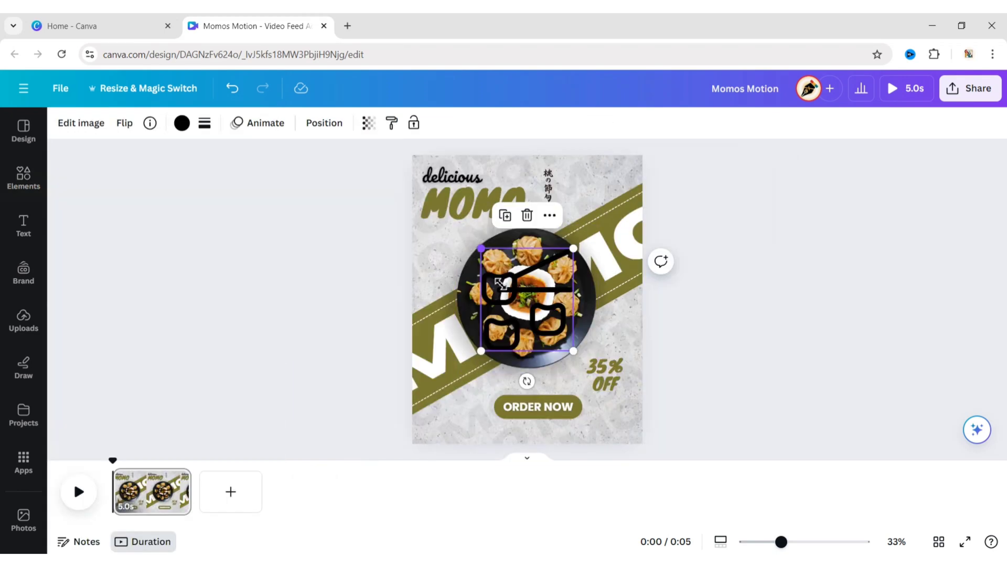
Shrink the dumplings-with-chopsticks icon, place it beside the Japanese calligraphy, and group the two graphics
drag(500, 283, 588, 237)
click(548, 195)
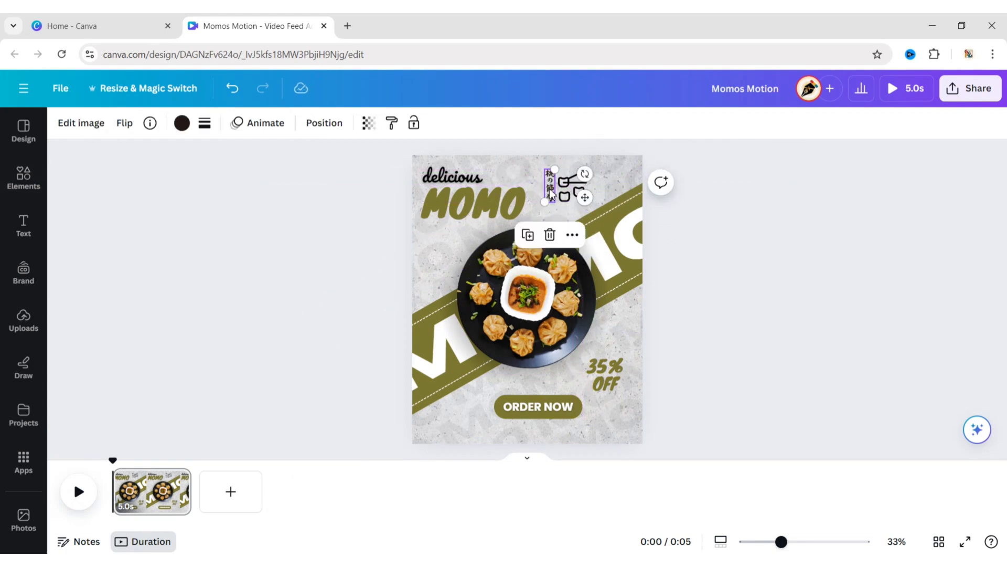
shift+click(565, 194)
key(ctrl+g)
Shrink the calligraphy and dumpling icon group and position it in the page's upper-right corner
drag(544, 169, 562, 182)
drag(617, 205, 606, 184)
click(623, 178)
click(726, 220)
click(624, 174)
click(976, 257)
key(Left)
key(Left)
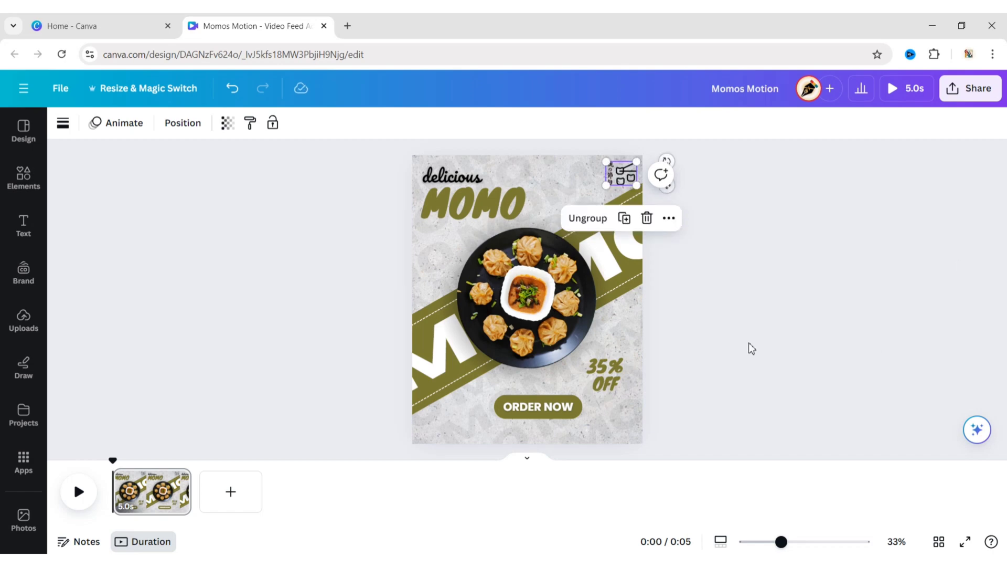
click(750, 346)
Search the graphics for "call", add the solid round phone icon, and place it small in the page's lower-left corner
click(26, 195)
click(236, 130)
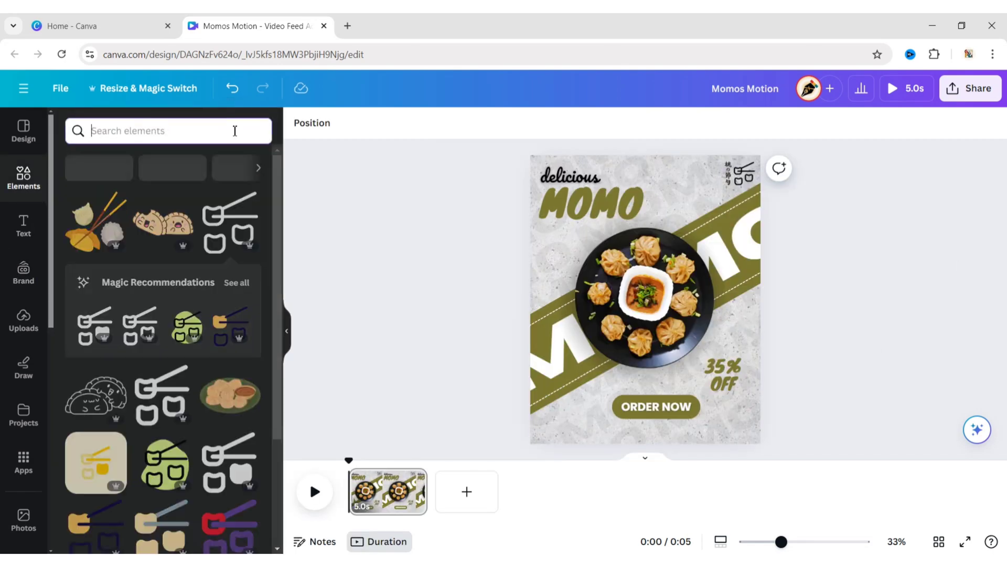
text(call)
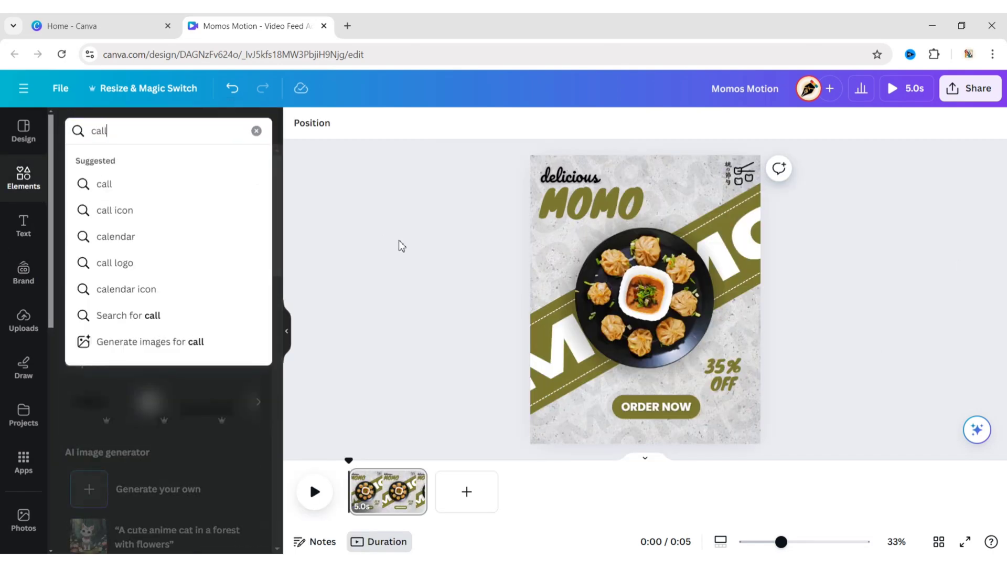
key(Return)
click(113, 162)
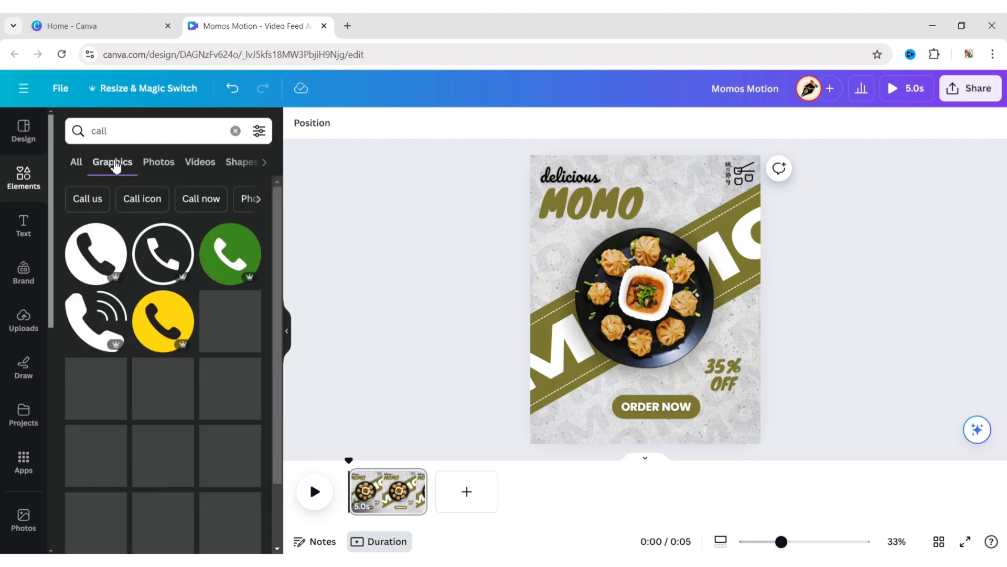
click(117, 261)
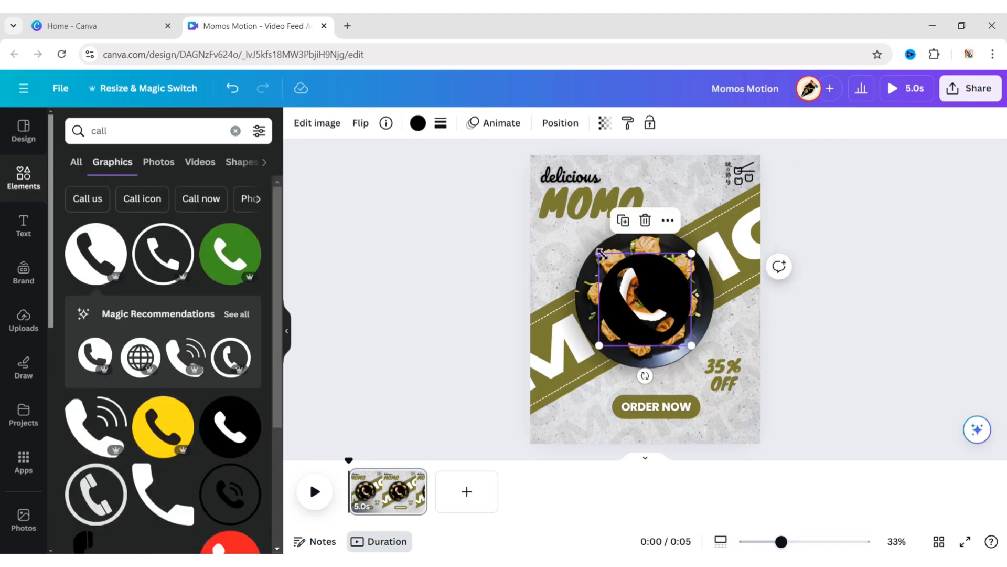
drag(599, 254, 540, 434)
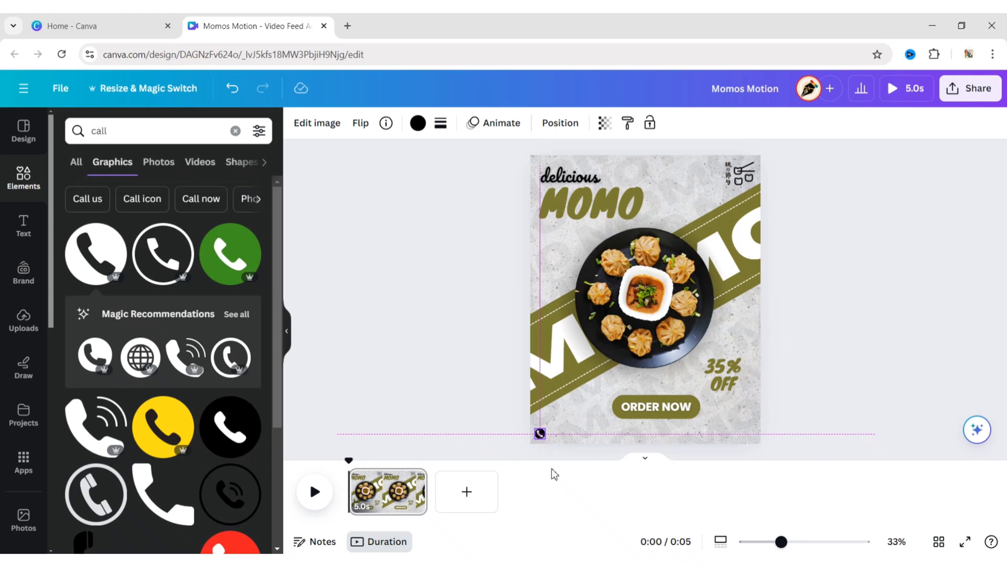
click(411, 402)
Add a subheading text containing the contact phone number and move it beside the phone icon
click(23, 226)
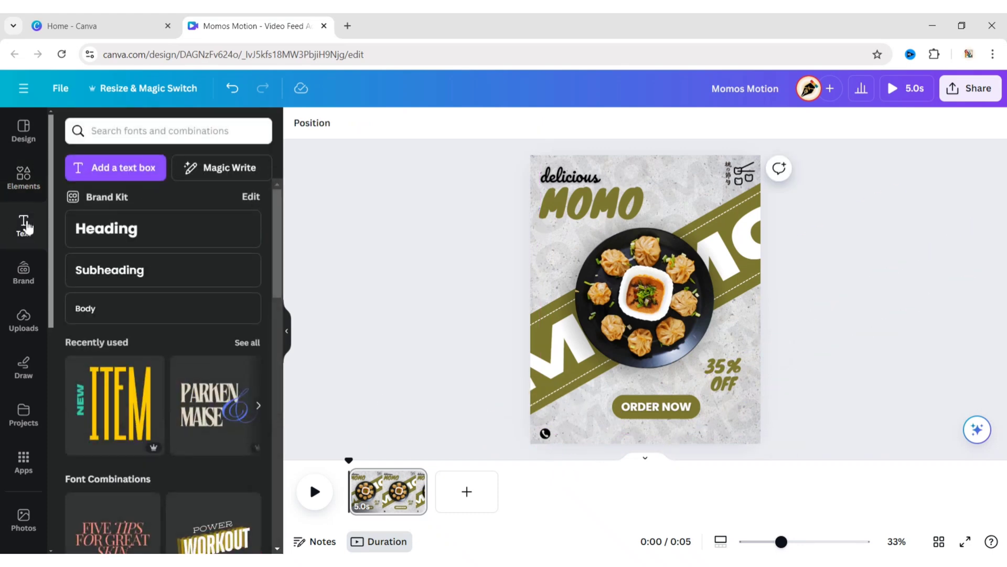
click(101, 281)
click(286, 331)
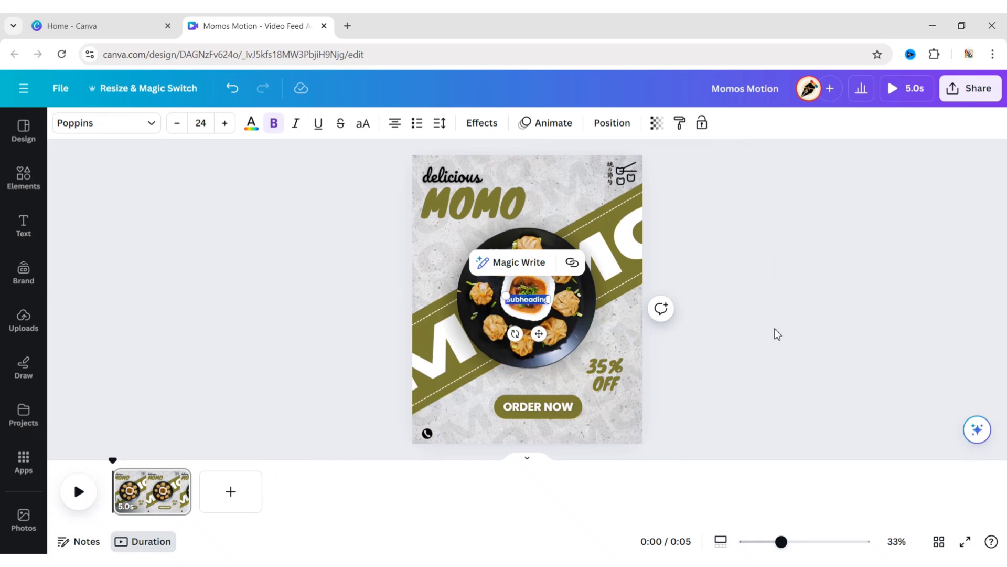
key(BackSpace)
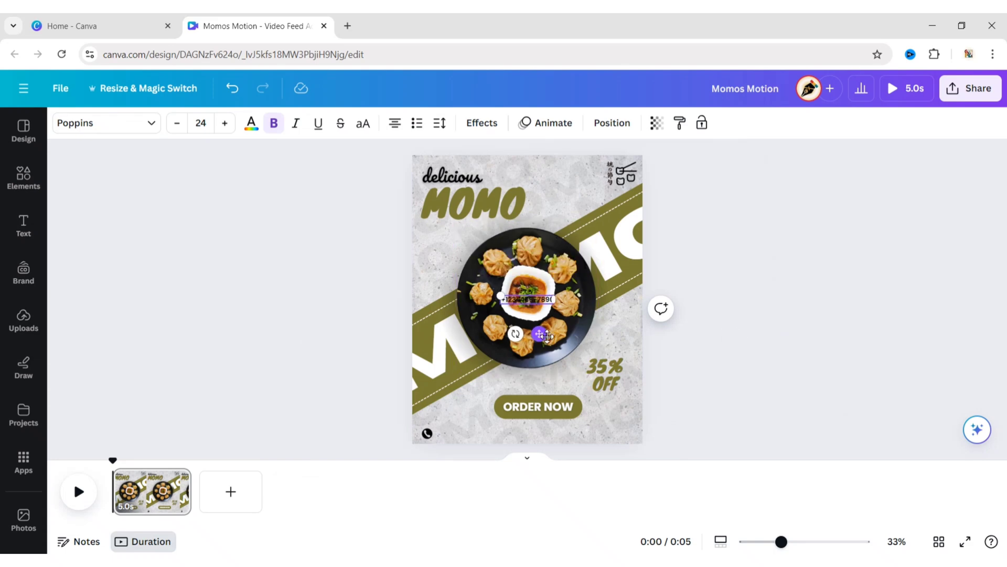
drag(540, 334, 477, 470)
Align the phone number text vertically with the phone icon and close the gap between them
scroll(735, 411, up, 5)
click(288, 418)
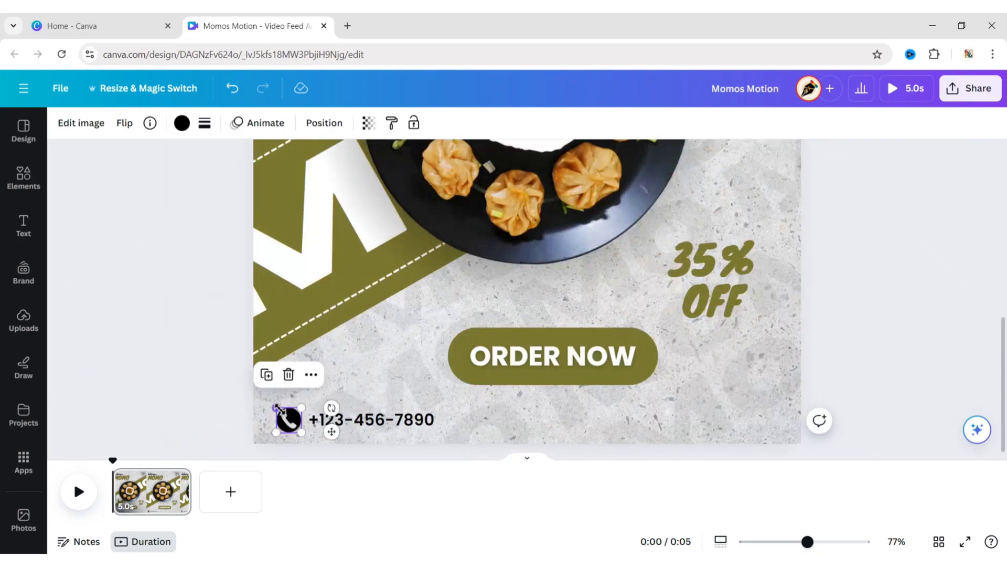
drag(332, 433, 327, 421)
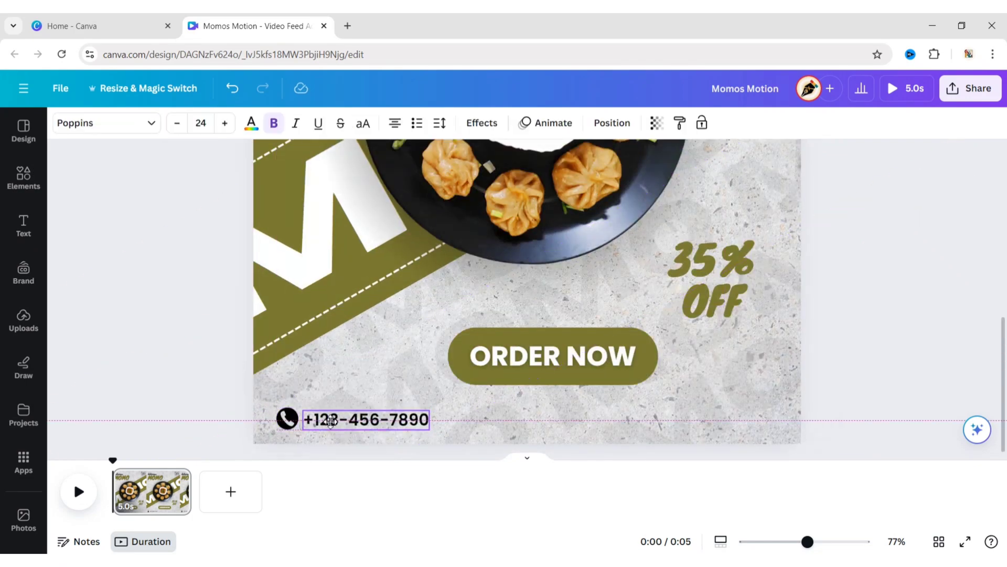
click(206, 411)
scroll(206, 411, down, 5)
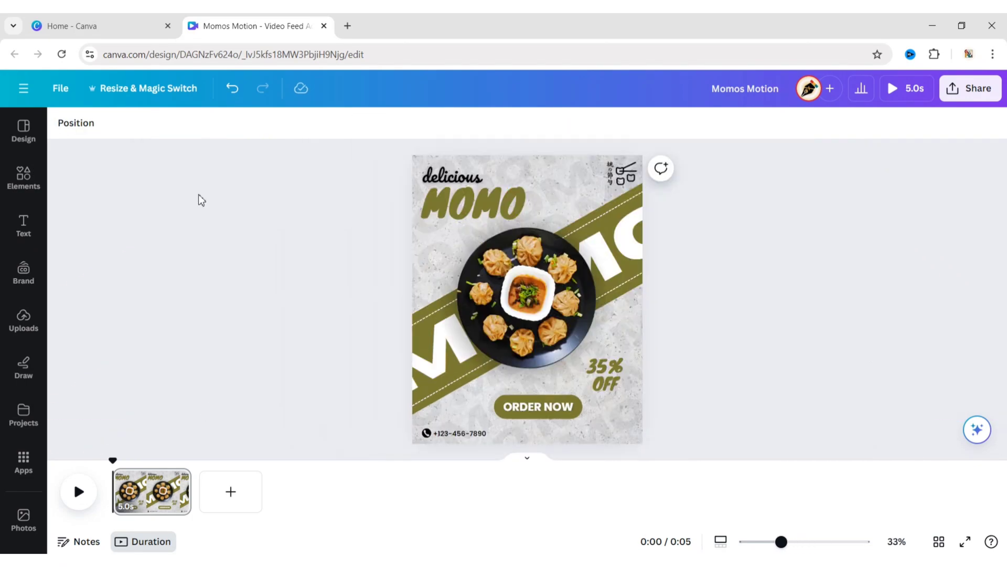
Search the graphics for "web" and add the black round globe icon to the page
click(26, 179)
click(234, 131)
text(web)
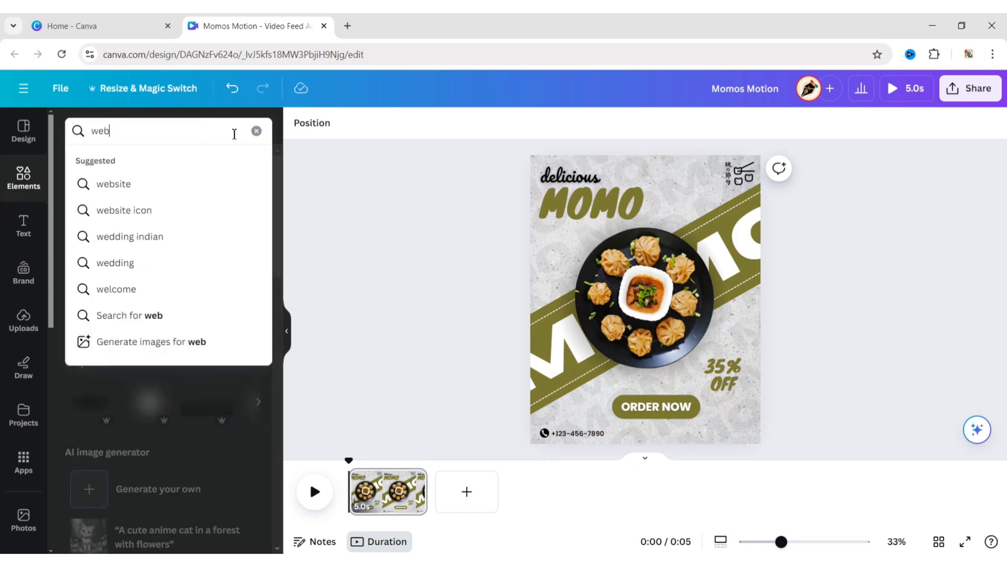
key(Return)
click(112, 162)
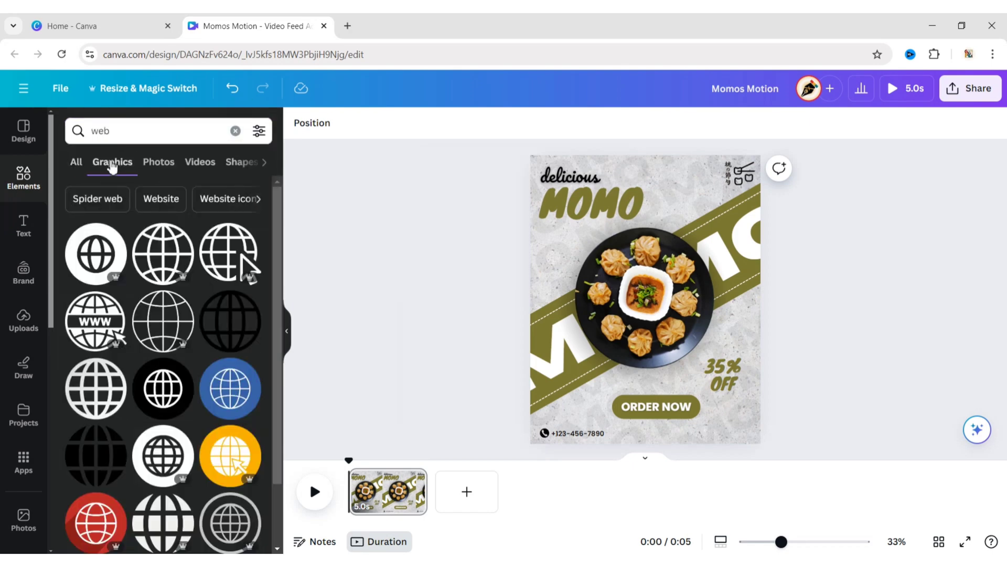
click(160, 389)
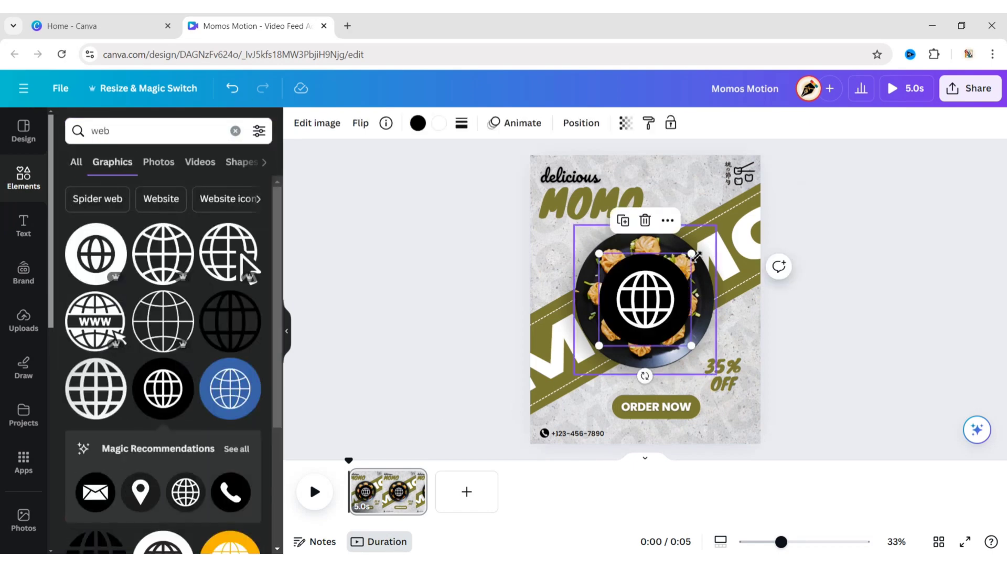
Shrink the globe icon to about the phone icon's size and place it in the page's lower-right area, level with the phone number
drag(693, 253, 612, 333)
drag(617, 376, 557, 469)
drag(551, 426, 697, 437)
click(549, 449)
drag(705, 449, 636, 415)
scroll(850, 356, up, 5)
scroll(850, 356, down, 5)
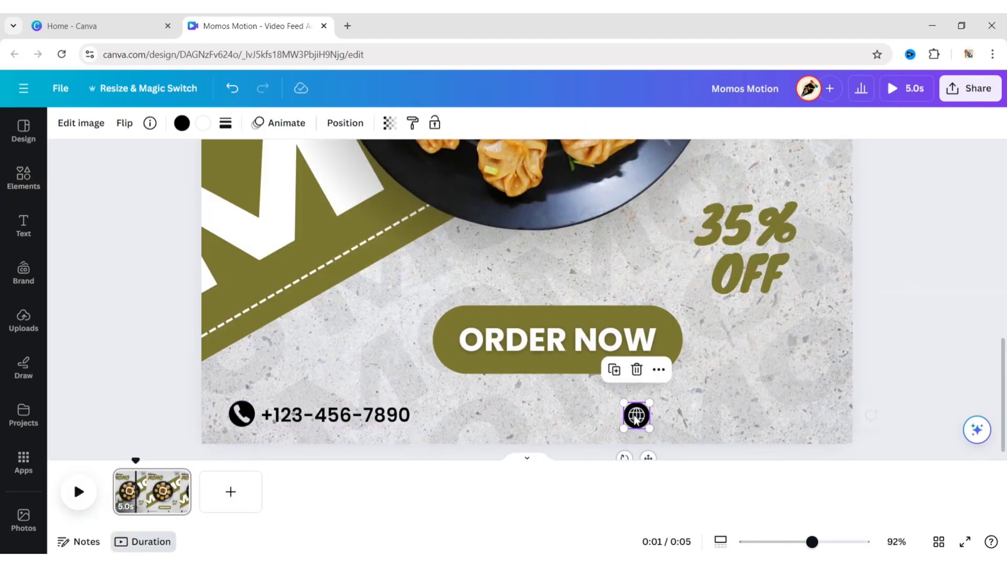
click(312, 415)
click(357, 373)
drag(345, 426, 729, 417)
double_click(728, 417)
text(www.momomia.com)
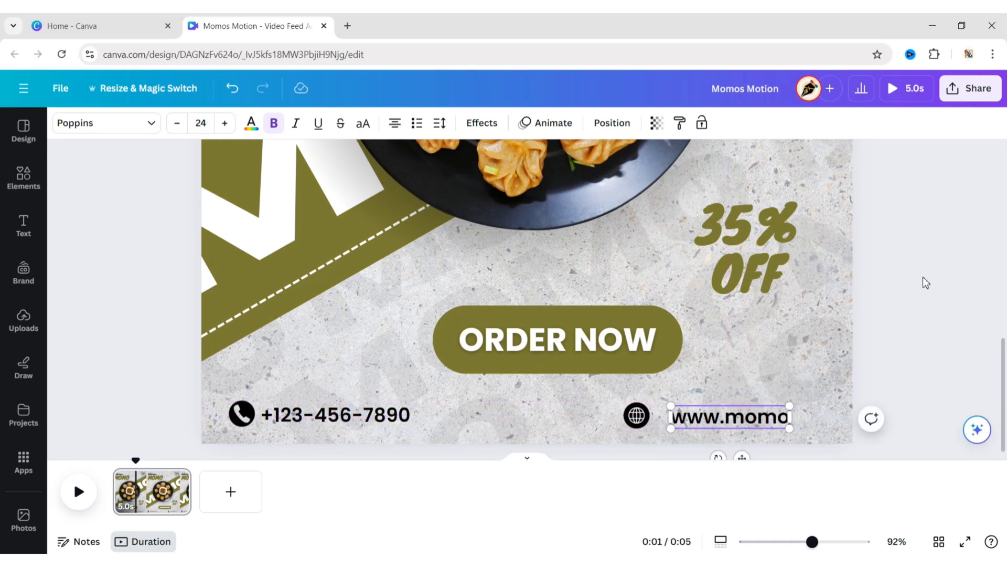
click(914, 304)
Adjust the position of the website text and move the globe icon just to its left so they no longer overlap
drag(739, 417, 743, 417)
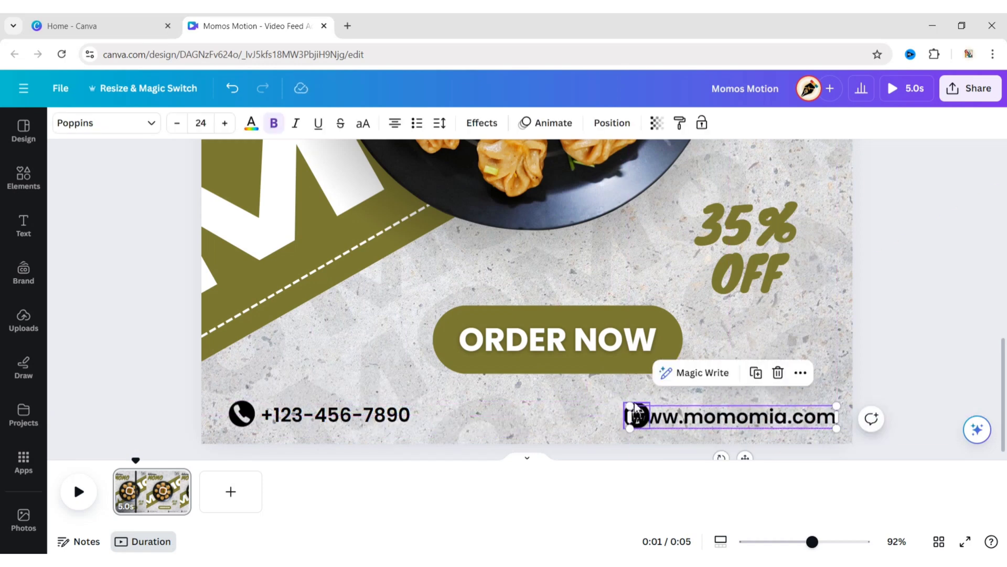
drag(636, 415, 610, 419)
click(932, 316)
ctrl+scroll(905, 332, down, 5)
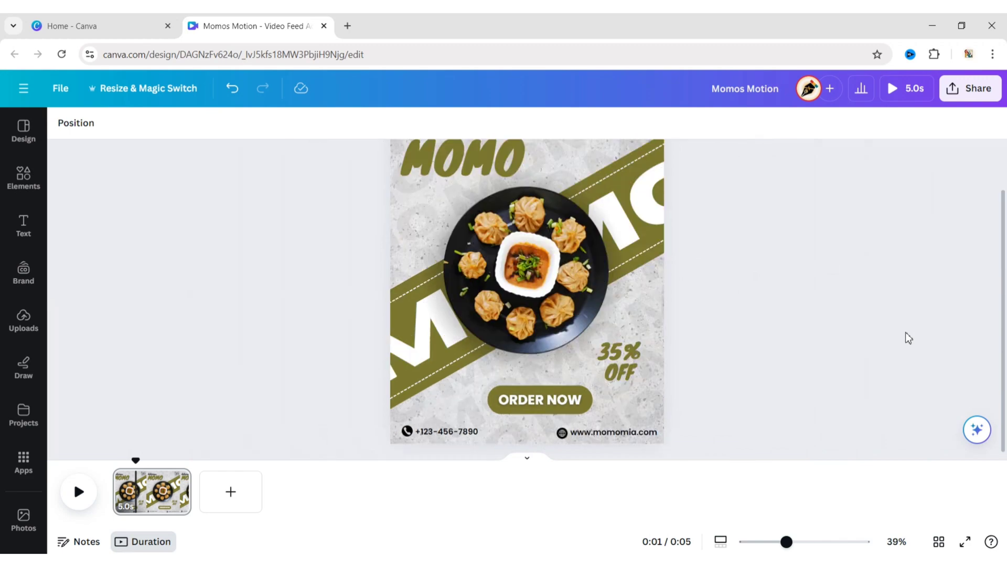
ctrl+scroll(906, 332, down, 1)
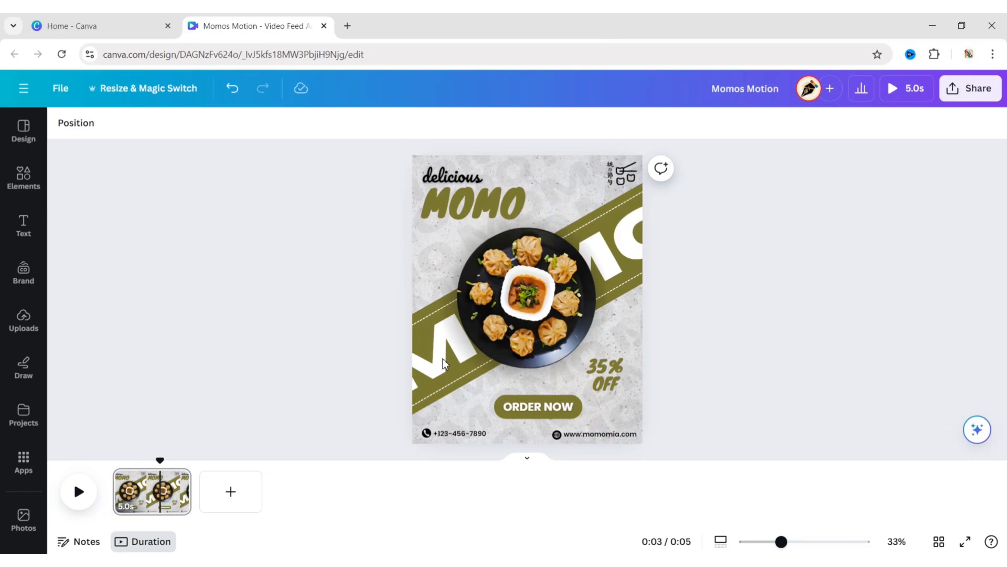
Set the page timing to 10 seconds and return the playhead to the start of the video
drag(163, 461, 74, 468)
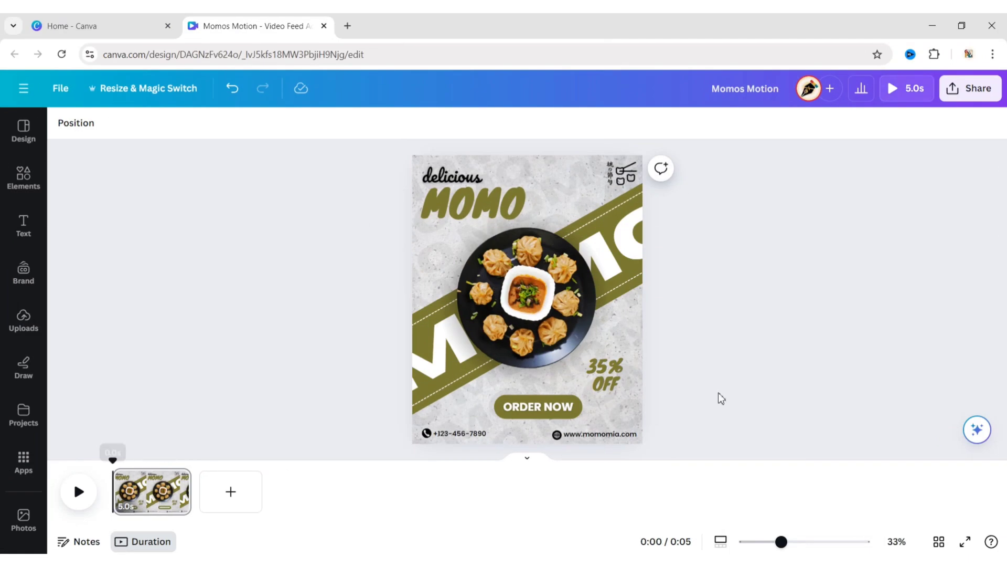
click(154, 501)
click(188, 126)
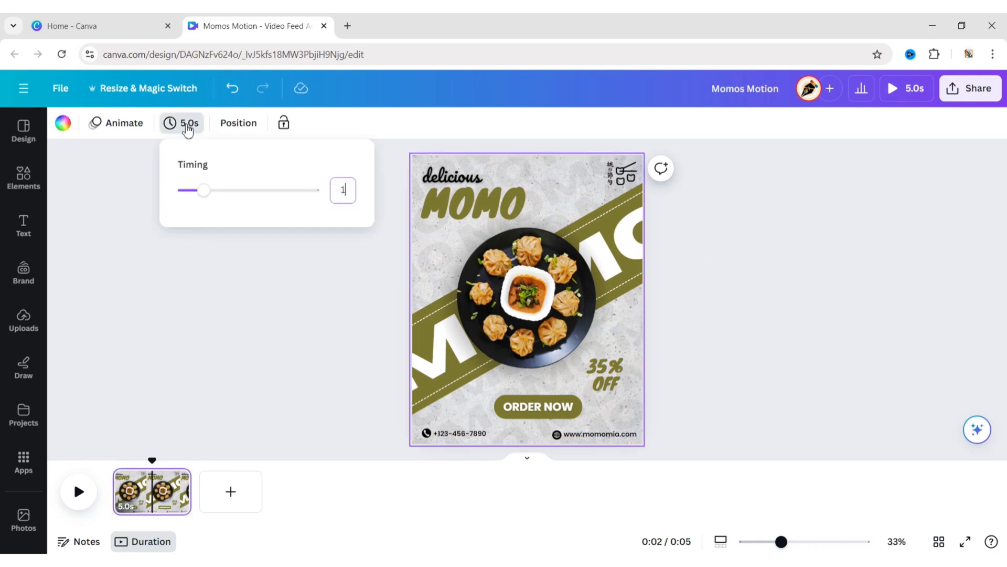
key(Return)
click(306, 303)
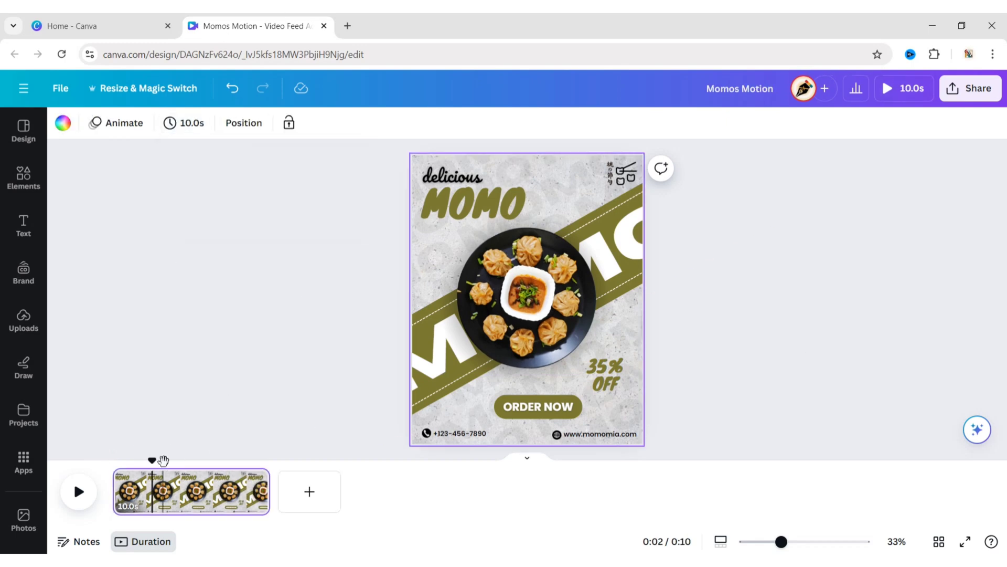
drag(134, 463, 113, 462)
click(737, 319)
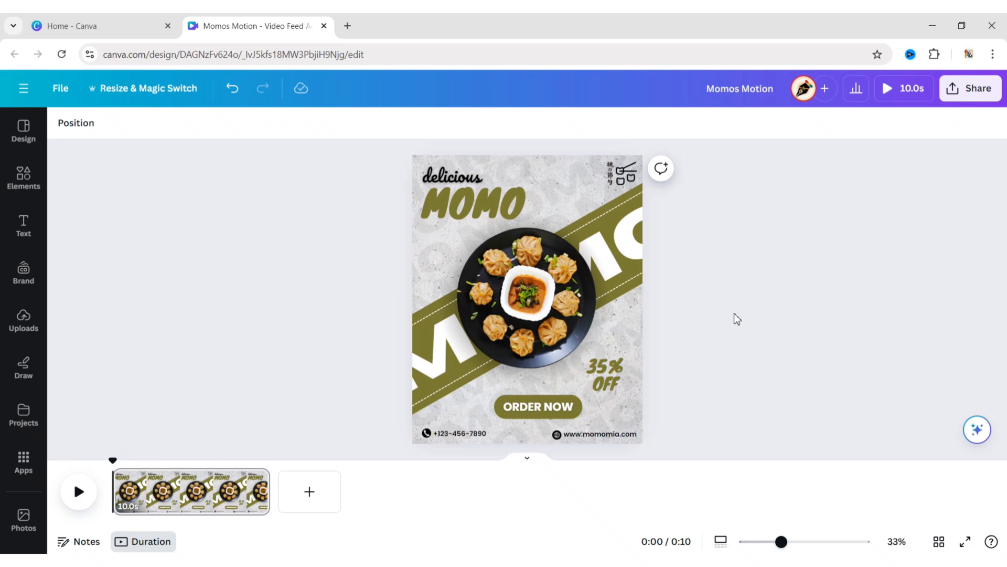
Search the elements for "arrow" and narrow the results to animated graphics
click(32, 181)
click(235, 131)
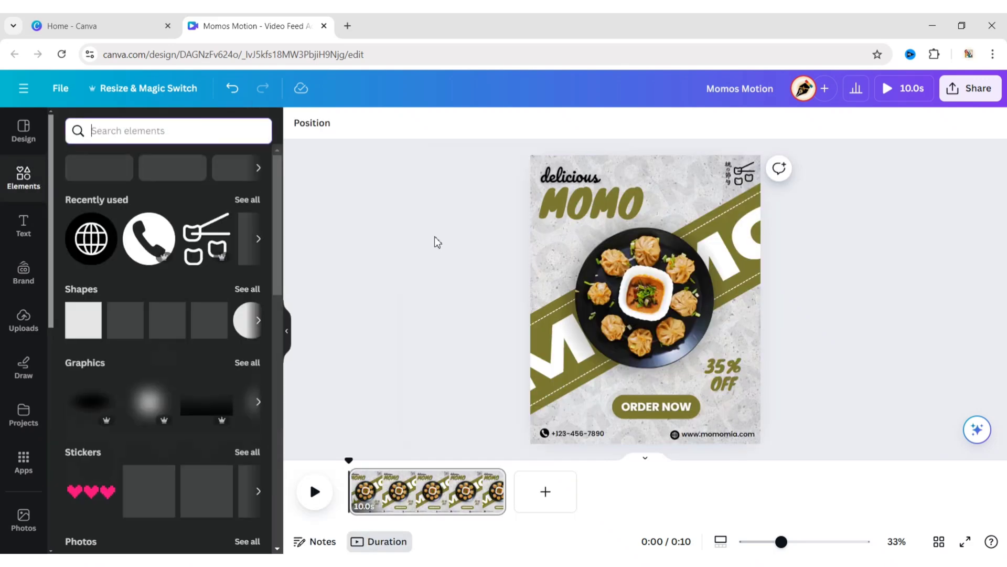
text(arrow)
key(Return)
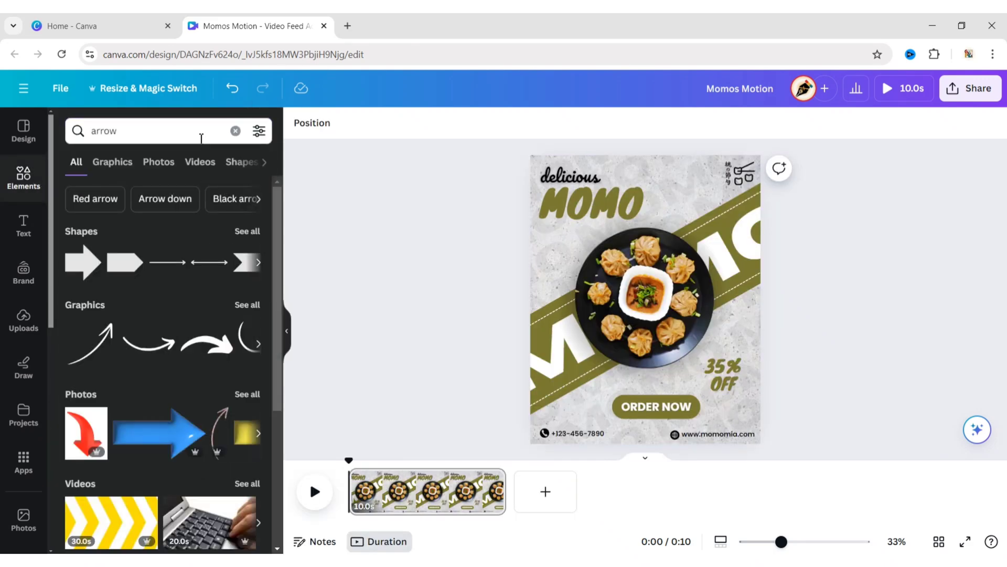
click(260, 131)
scroll(228, 245, down, 2)
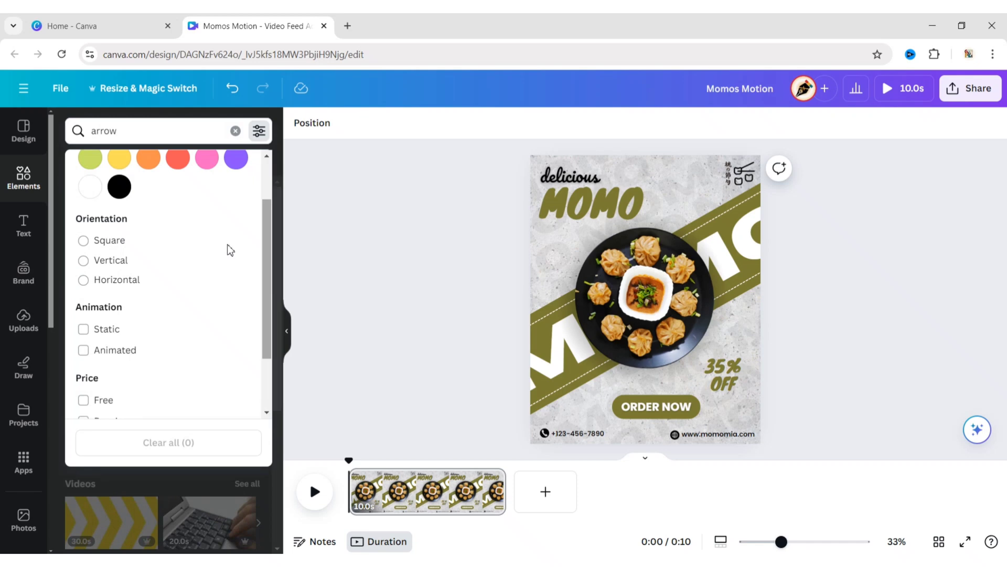
click(83, 351)
click(260, 134)
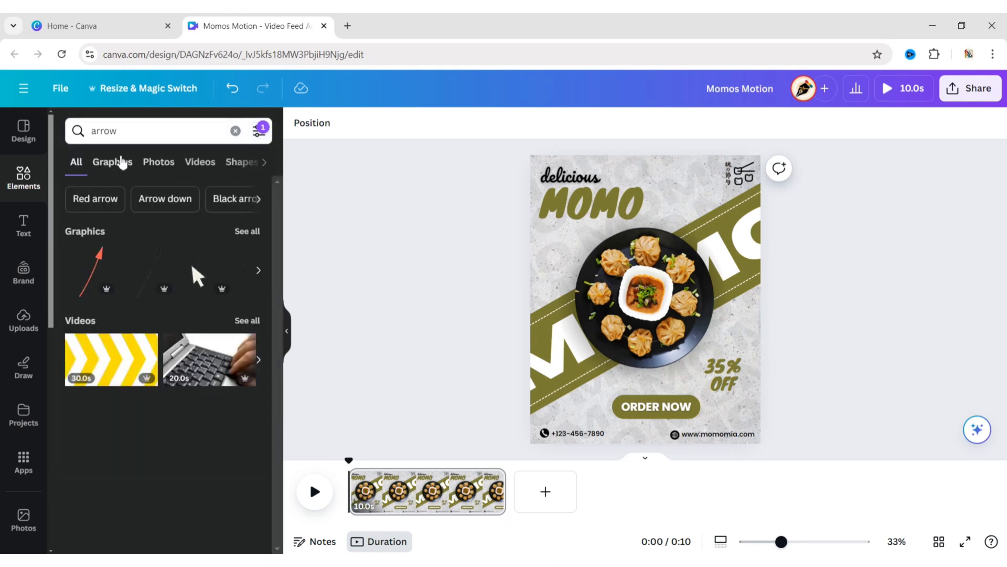
click(119, 162)
key(XF86MonBrightnessUp)
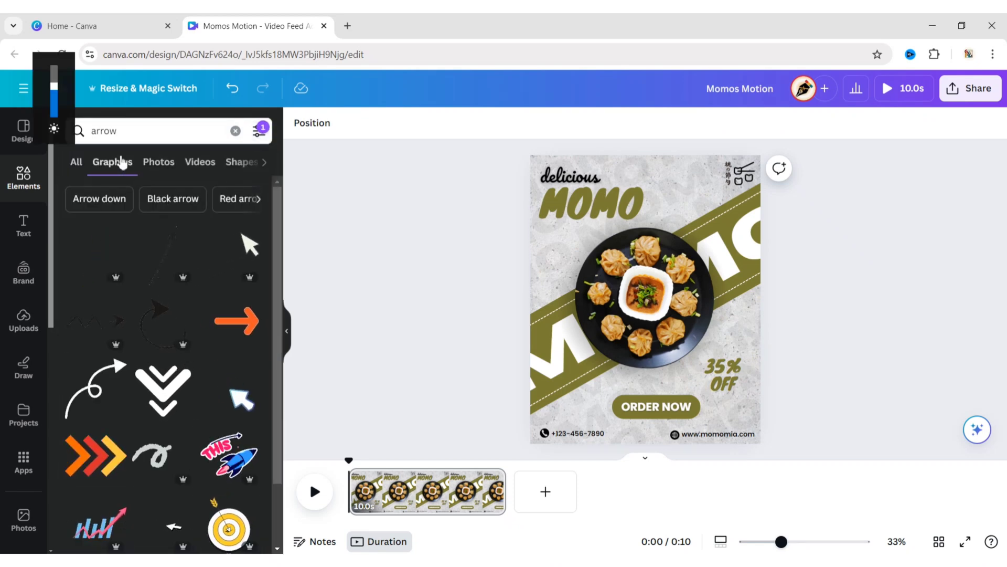
Add the black zigzag arrow, shrink it, rotate it 90° and place it between the plate and the ORDER NOW button, pointing down
click(86, 320)
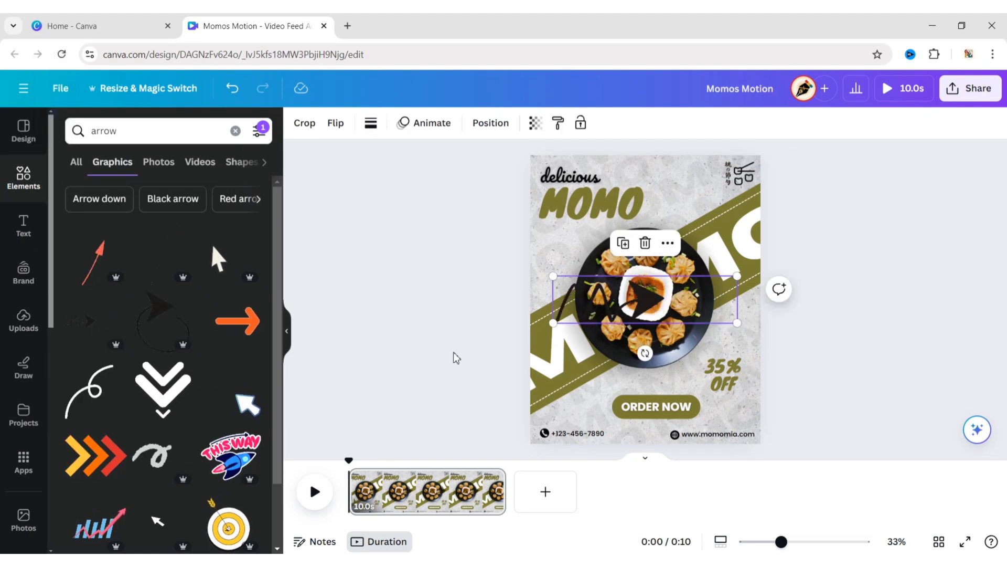
drag(554, 277, 656, 303)
mouse_move(686, 353)
mouse_down()
mouse_move(647, 332)
mouse_move(636, 299)
mouse_move(638, 349)
mouse_move(609, 397)
mouse_up()
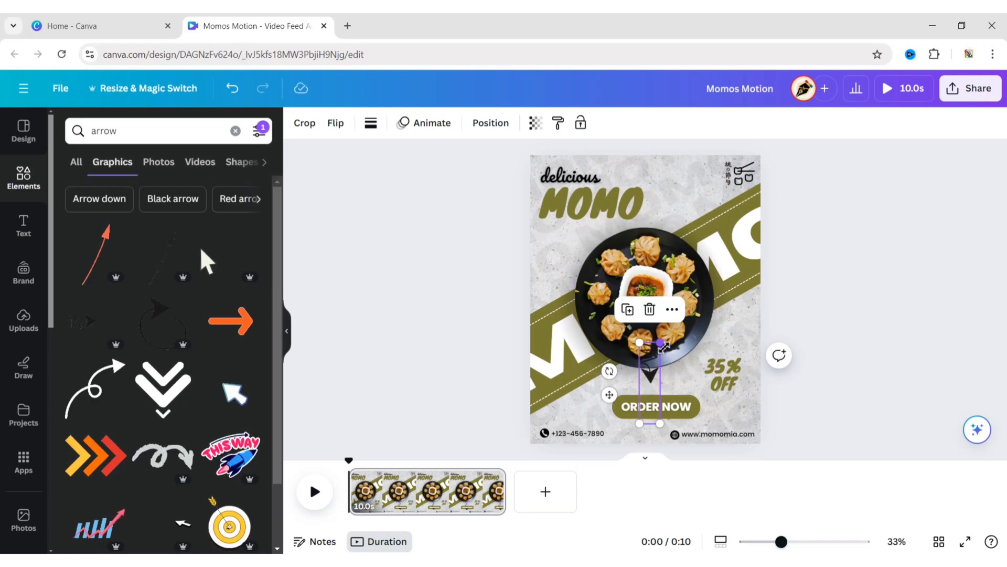
drag(662, 346, 658, 351)
Send the zigzag arrow backward so its tail sits behind the plate
click(490, 122)
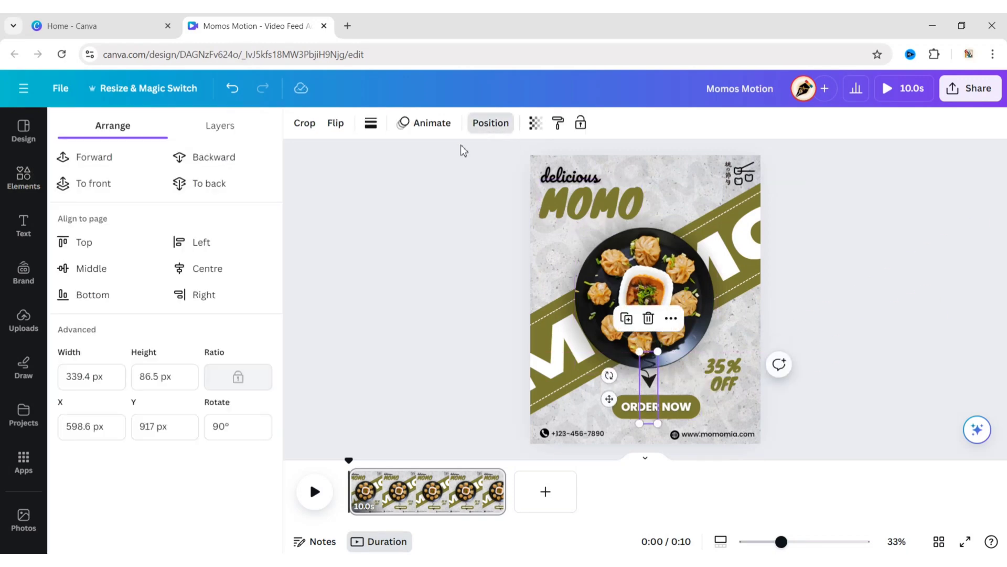
click(217, 157)
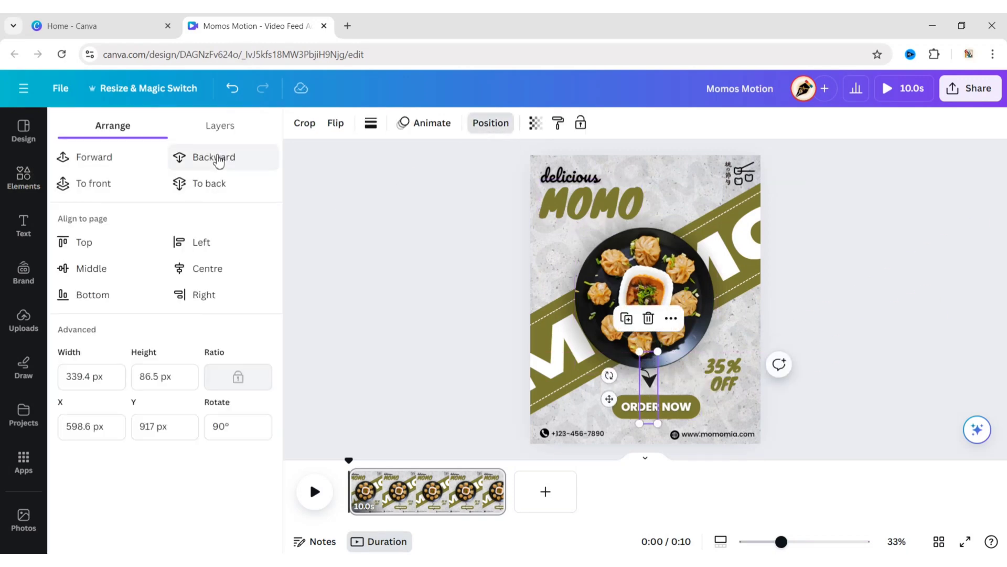
click(336, 299)
Move the ORDER NOW button and its text slightly down below the zigzag arrow, and open their arrangement options
drag(609, 399, 658, 413)
click(517, 399)
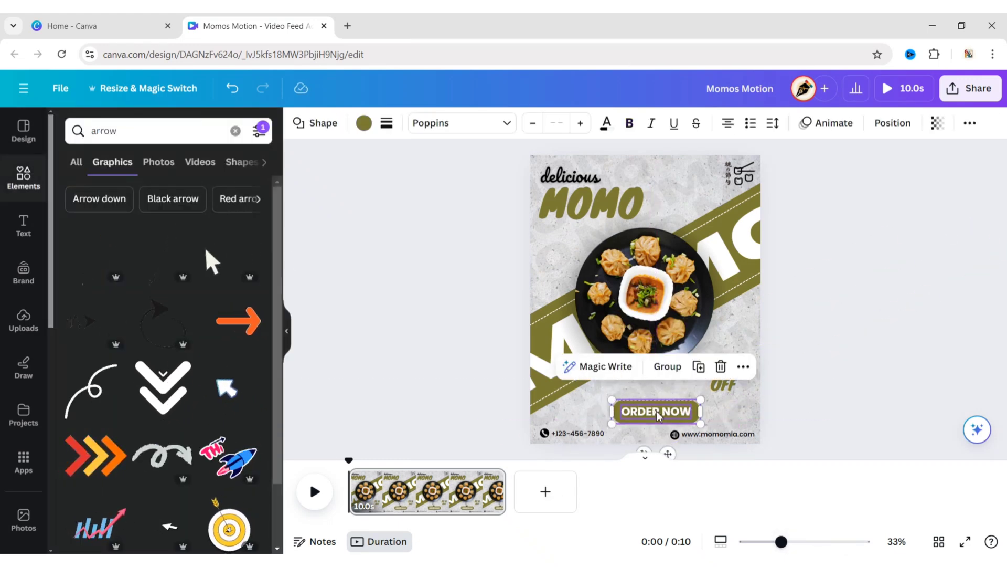
click(792, 393)
click(644, 411)
click(892, 123)
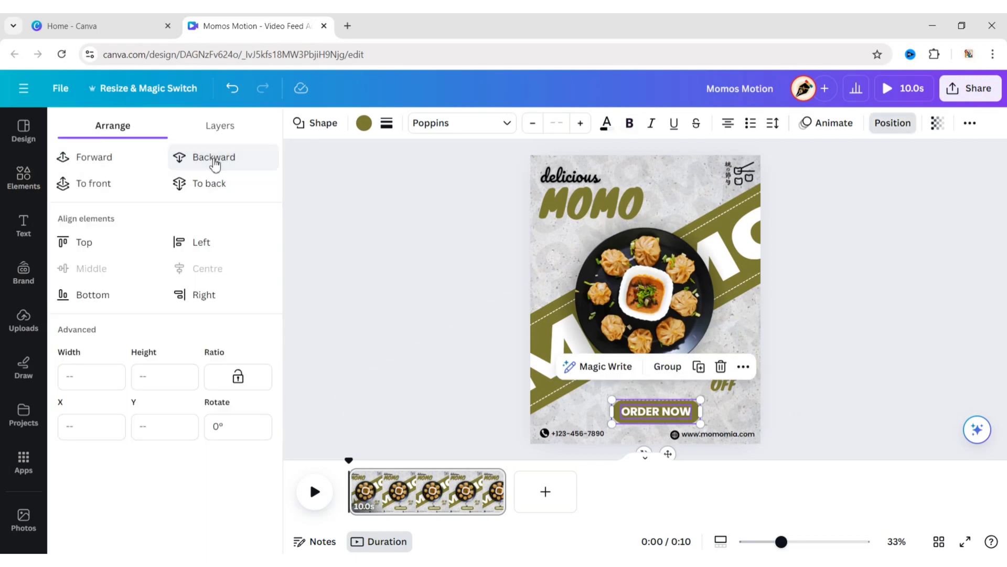
click(900, 275)
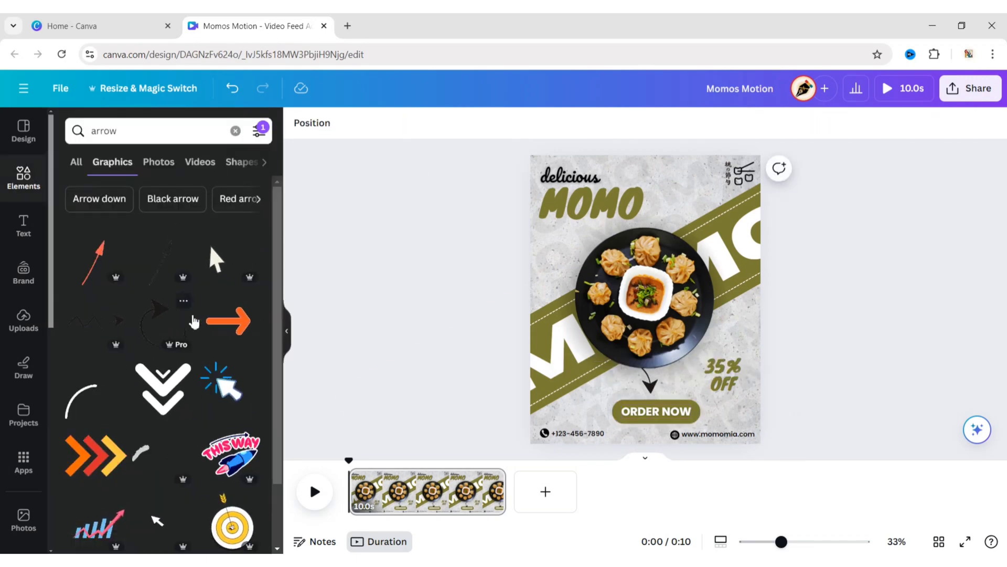
Add the black looped arrow graphic, shrink it and rotate it upward between the plate's upper-left edge and the MOMO heading
scroll(194, 322, down, 5)
click(162, 397)
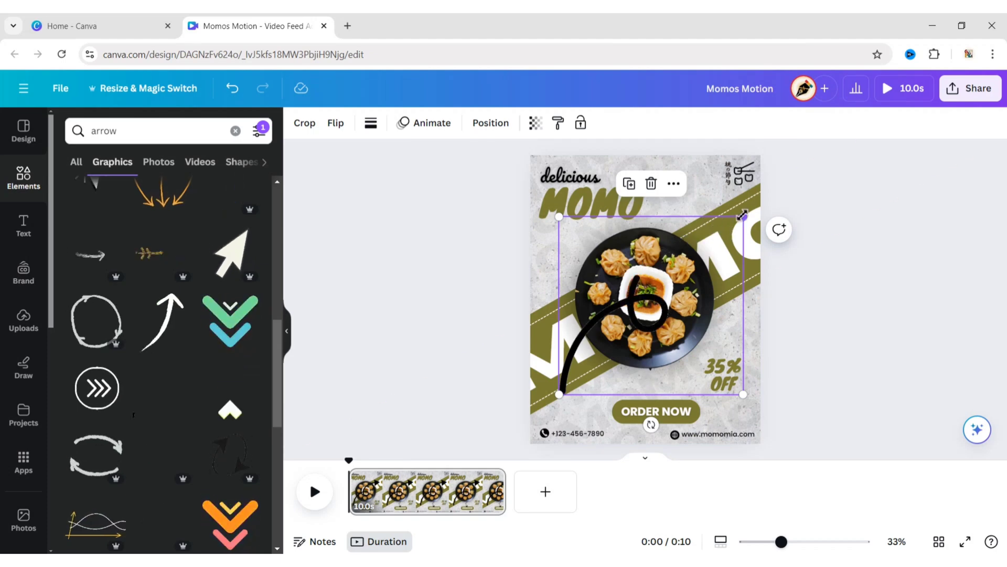
drag(744, 216, 589, 318)
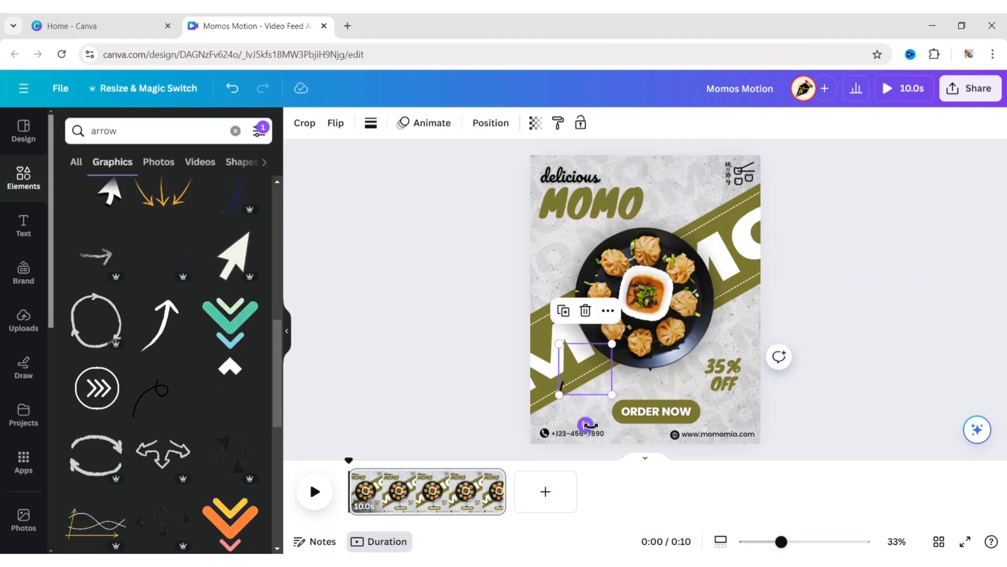
drag(587, 423, 581, 251)
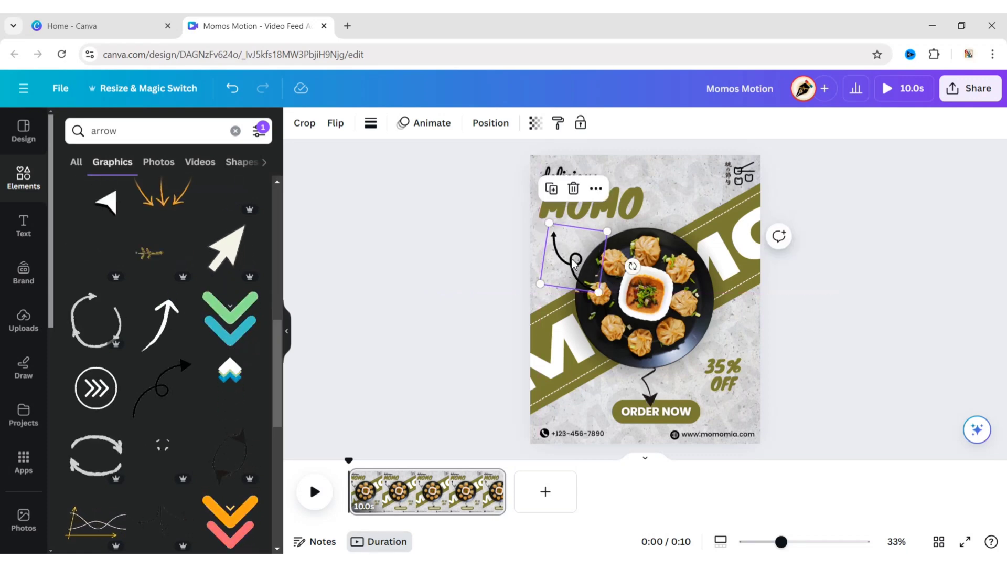
Send the looped arrow backward so its tail is tucked behind the plate
click(490, 123)
click(235, 162)
click(904, 300)
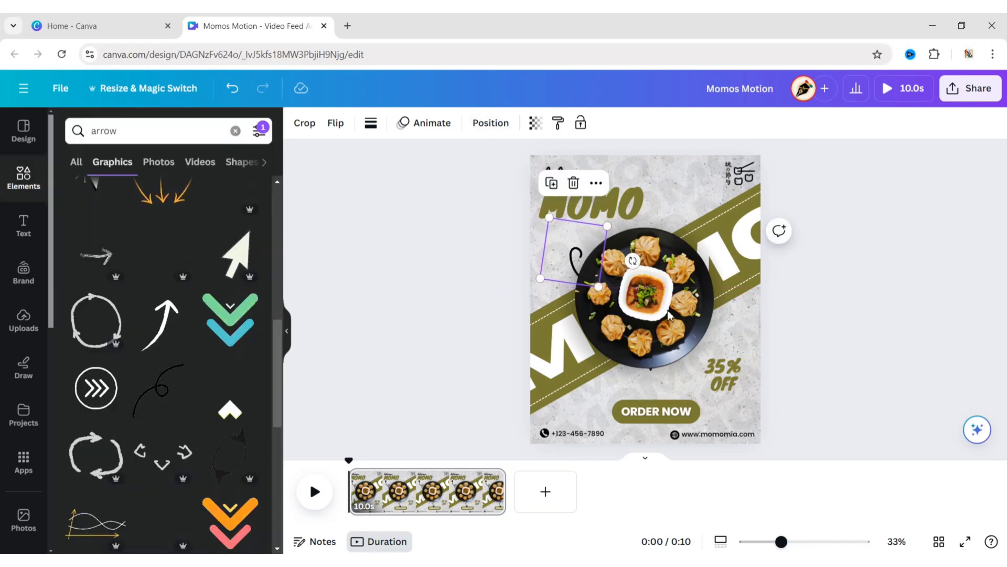
Select all the elements on the page and show their timing in the timeline
click(287, 331)
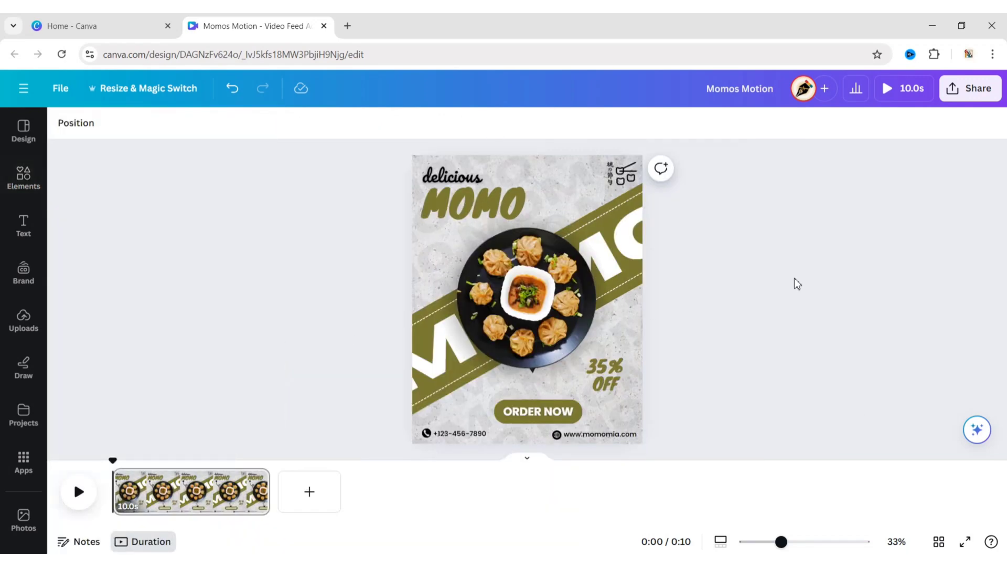
drag(351, 163, 816, 458)
click(620, 158)
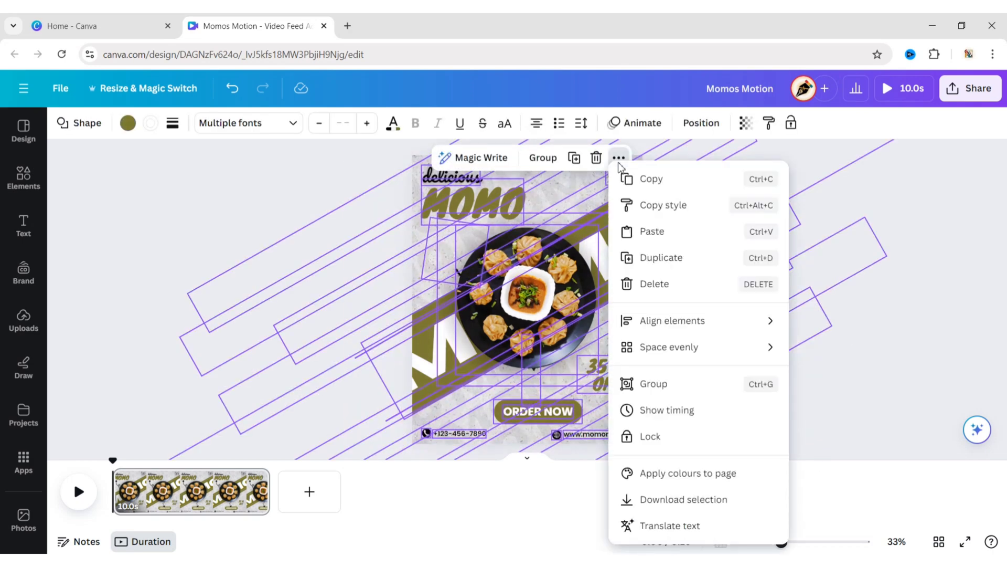
click(676, 417)
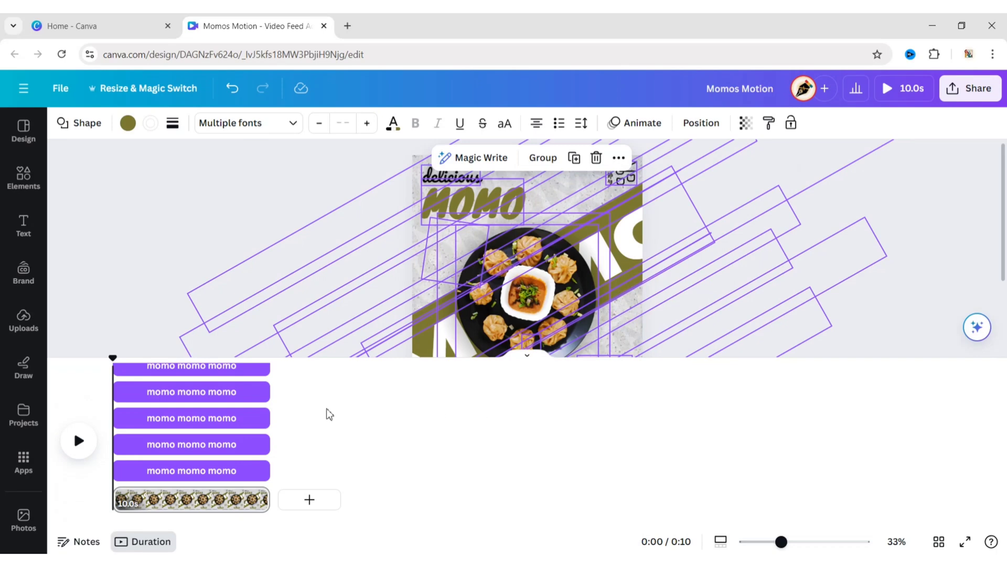
Trim the start of the website and phone number text clips so both begin shortly before the page's midpoint
scroll(184, 418, up, 5)
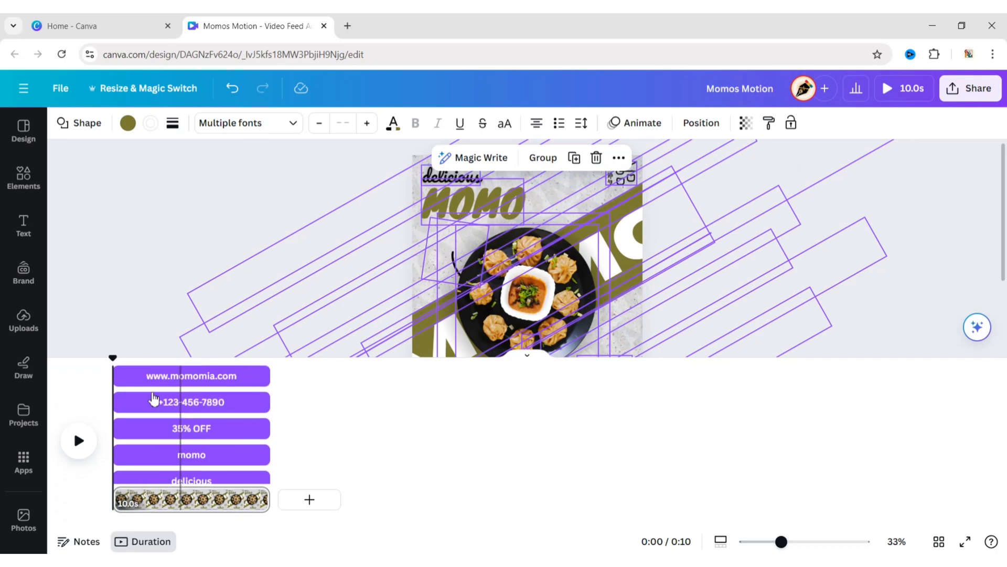
drag(117, 376, 184, 376)
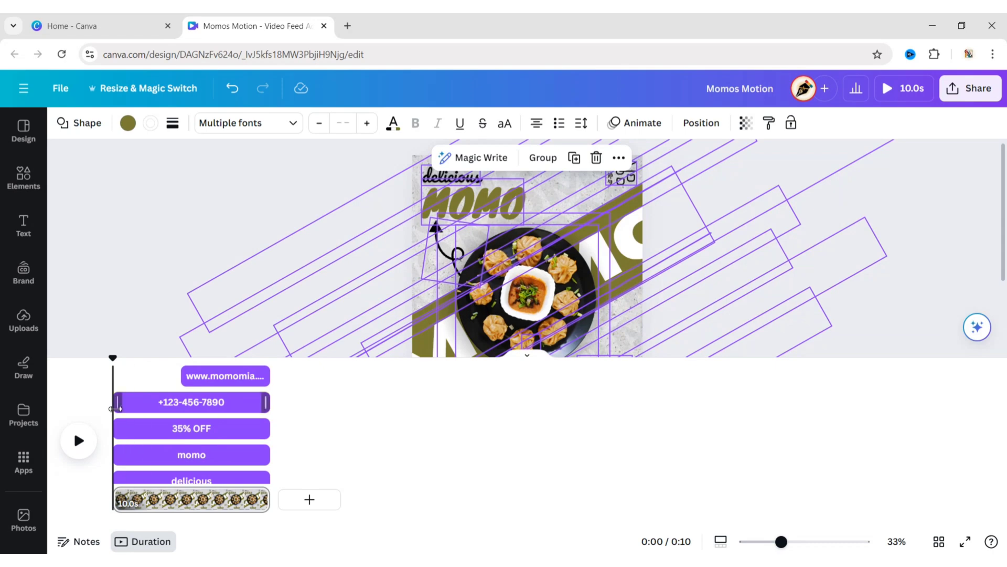
drag(115, 409, 173, 410)
click(155, 408)
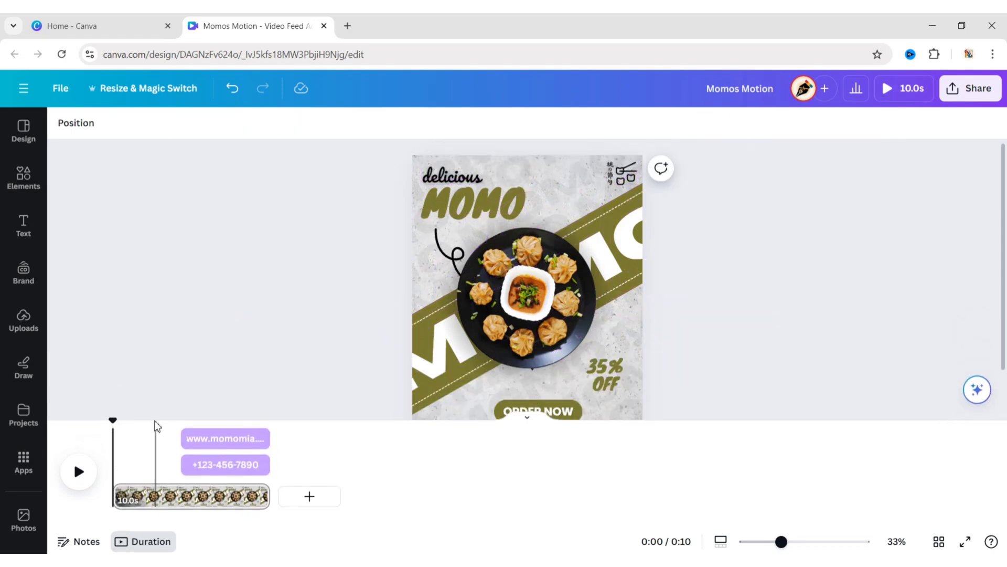
Show all element timings again and trim the starts of the "35% OFF" and "momo" clips to match the contact texts
drag(364, 162, 524, 487)
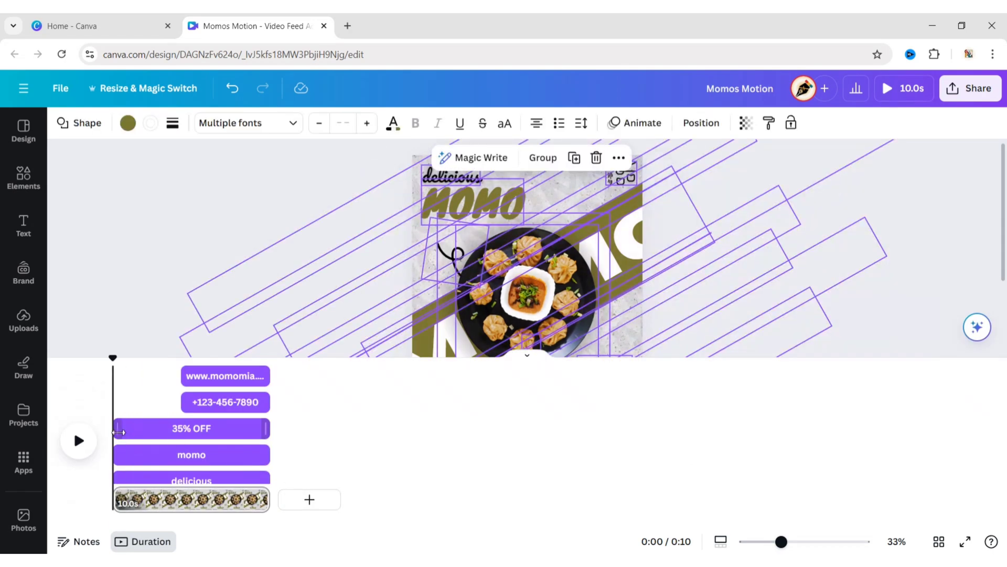
click(224, 443)
click(297, 418)
drag(314, 181, 877, 444)
drag(180, 456, 182, 456)
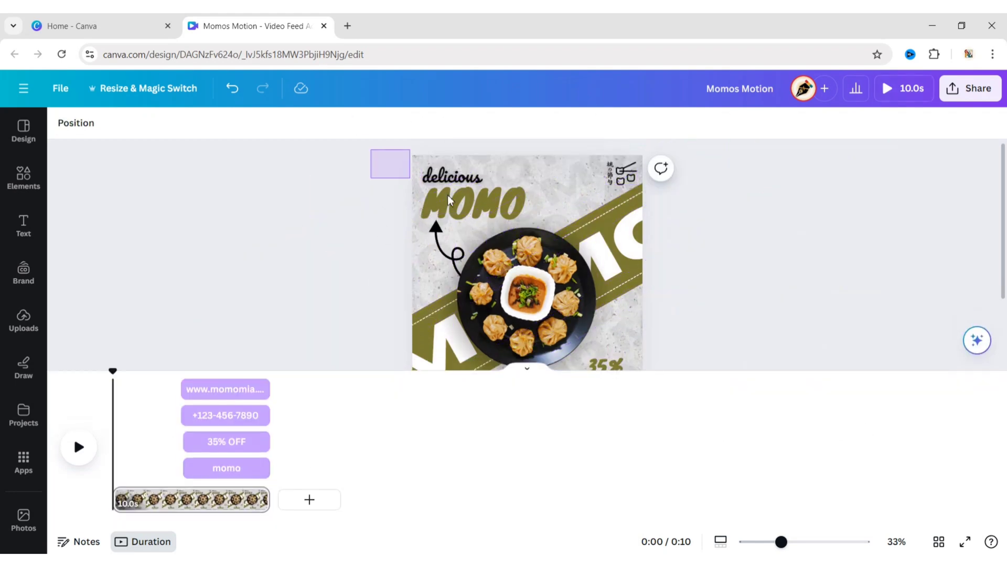
Delay the starts of the "delicious" heading and the first "momo momo momo" text clip to line up with the other trimmed clips
scroll(157, 446, down, 1)
drag(116, 414, 182, 414)
drag(292, 185, 821, 403)
drag(116, 429, 181, 429)
drag(299, 184, 829, 409)
scroll(126, 413, down, 1)
drag(116, 430, 182, 429)
drag(299, 183, 829, 409)
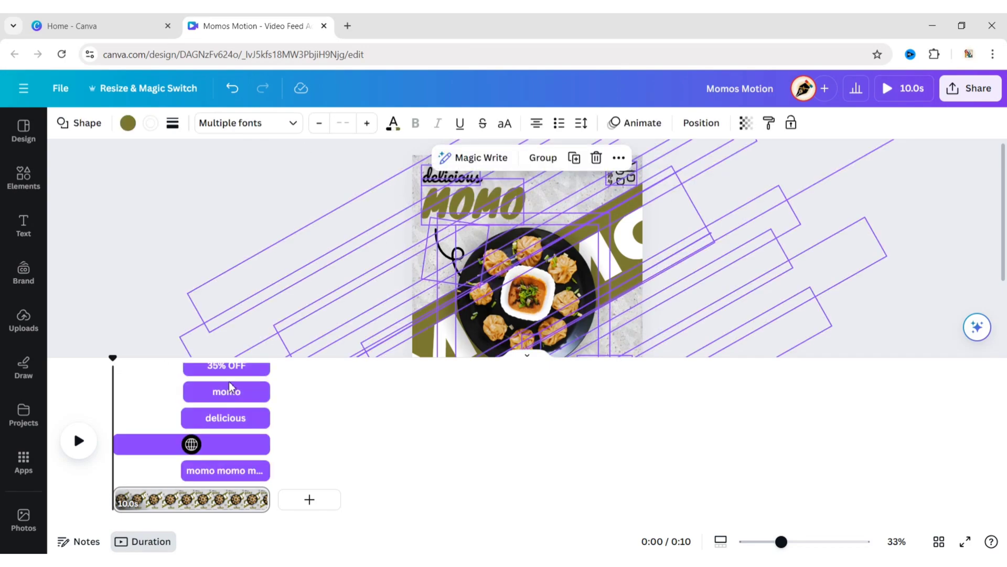
Trim the starts of the globe icon, phone icon and corner graphic clips, leaving the phone icon about 5.5 s long
drag(116, 444, 182, 444)
drag(299, 184, 829, 410)
scroll(189, 443, down, 3)
shift+click(190, 443)
drag(116, 444, 182, 444)
drag(299, 184, 829, 409)
drag(116, 444, 181, 444)
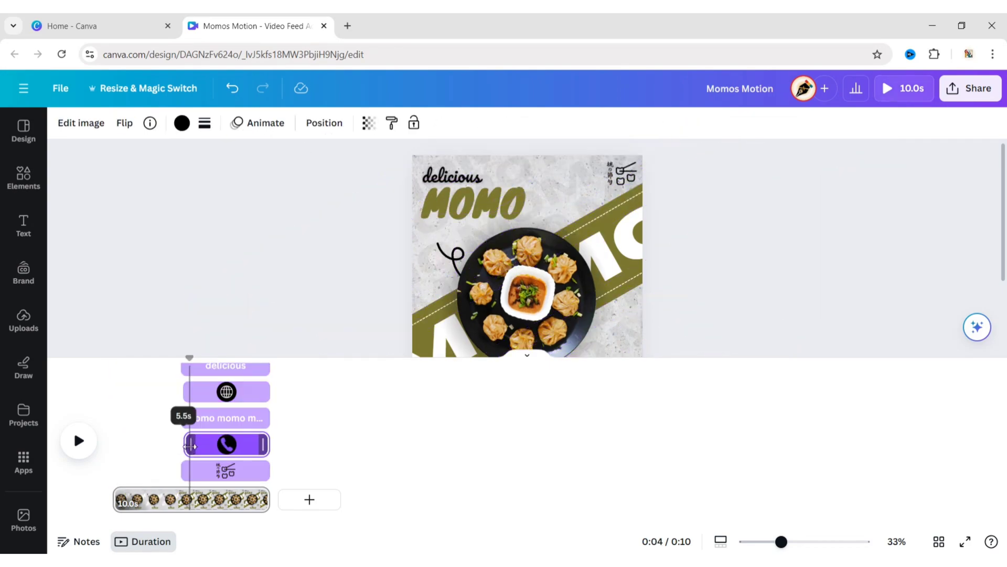
Trim the starts of the momo plate and both arrow clips so they appear shortly before the page's midpoint
drag(299, 184, 829, 410)
scroll(189, 449, down, 3)
drag(119, 418, 182, 419)
drag(300, 184, 829, 410)
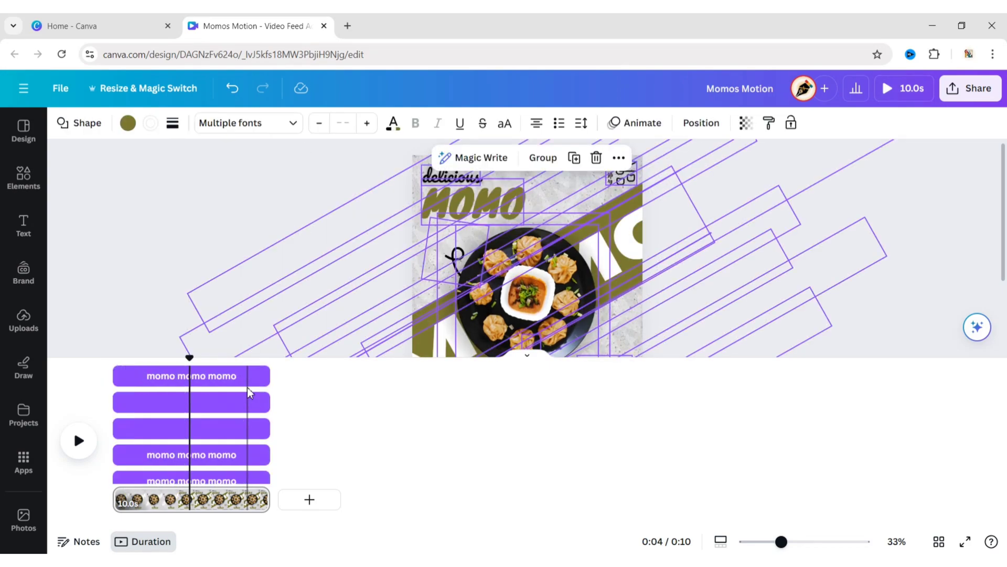
scroll(248, 394, down, 3)
drag(118, 418, 182, 419)
drag(299, 183, 829, 409)
click(327, 279)
scroll(225, 444, down, 1)
Delay the starts of the "order now" text, button shape, plate shadow, large band text, olive band and its dashed lines
drag(299, 183, 829, 346)
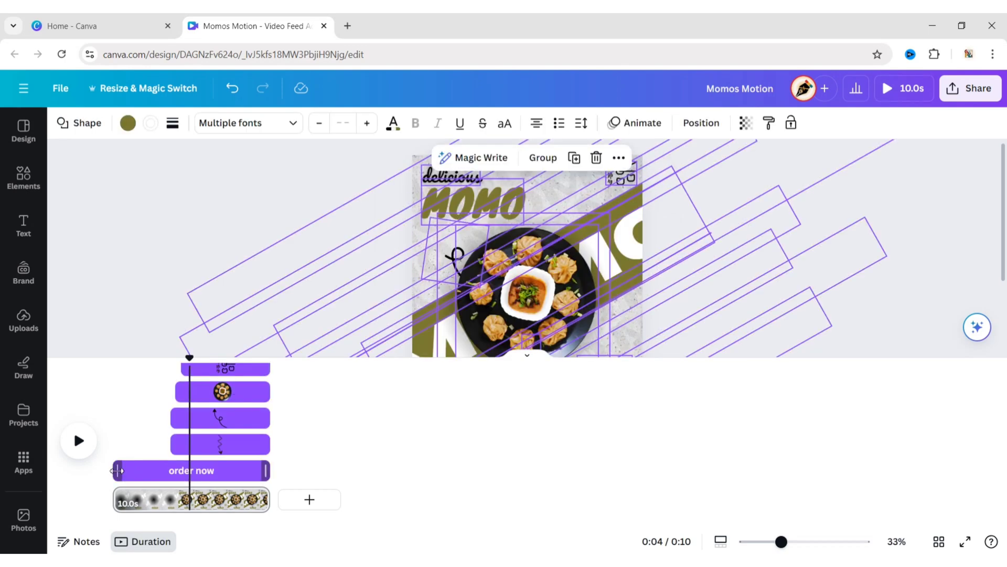
drag(117, 470, 170, 470)
drag(299, 184, 829, 346)
drag(118, 391, 184, 392)
click(377, 261)
scroll(377, 260, down, 3)
click(592, 210)
drag(115, 444, 181, 444)
click(376, 261)
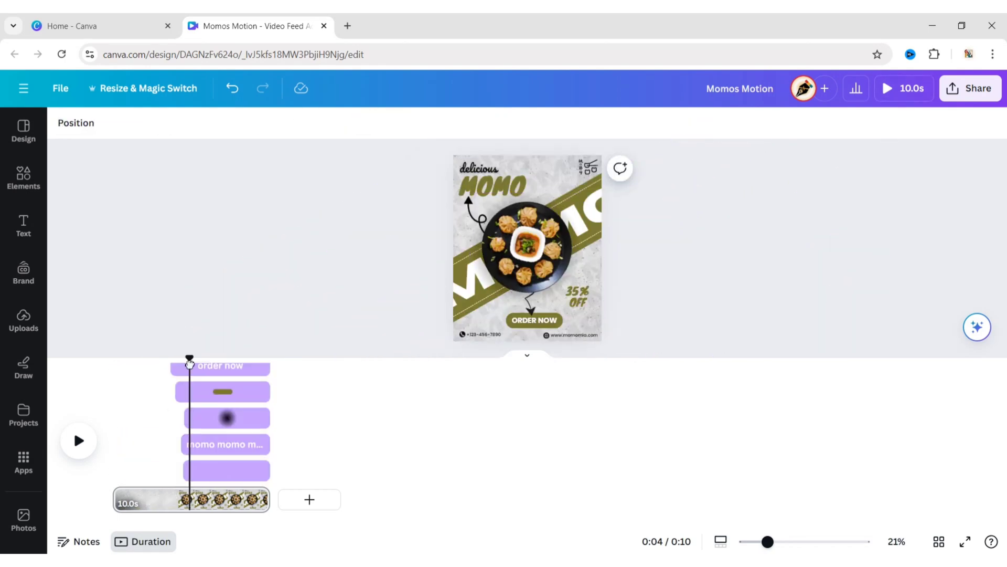
Apply the Baseline entrance animation in the downward direction to the faded "momo" background text lines above the olive band
drag(189, 358, 45, 366)
click(582, 242)
click(461, 184)
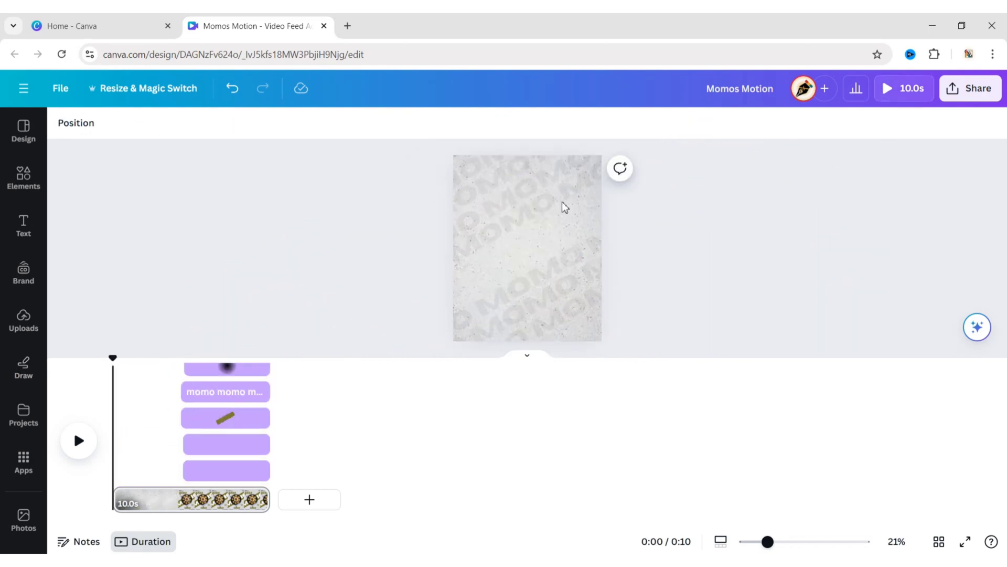
click(565, 184)
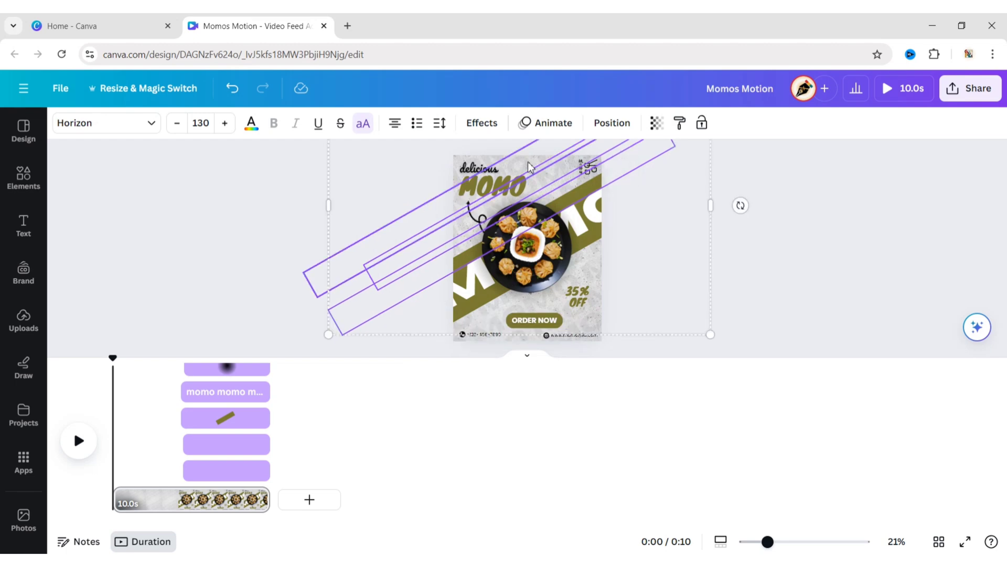
shift+click(494, 160)
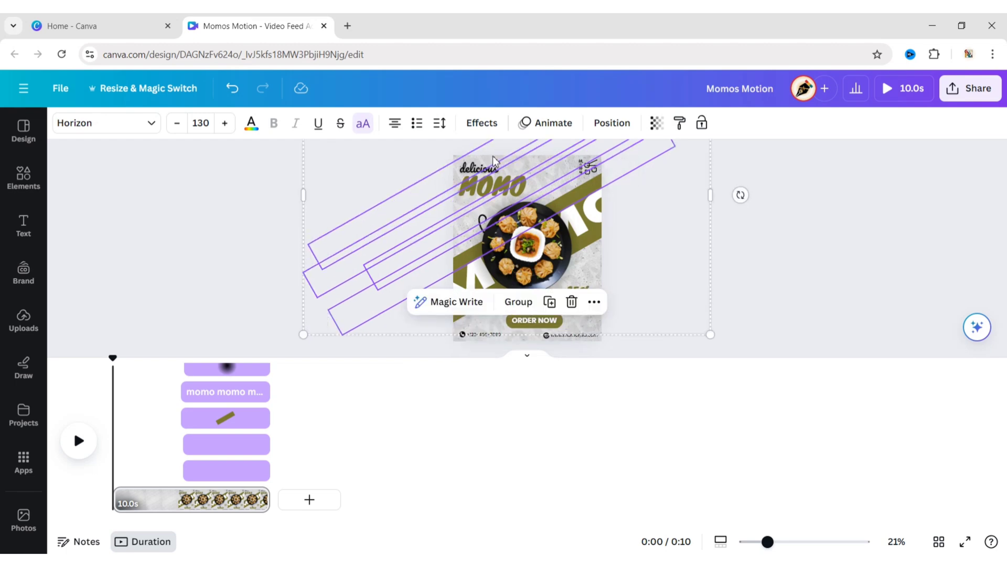
click(543, 123)
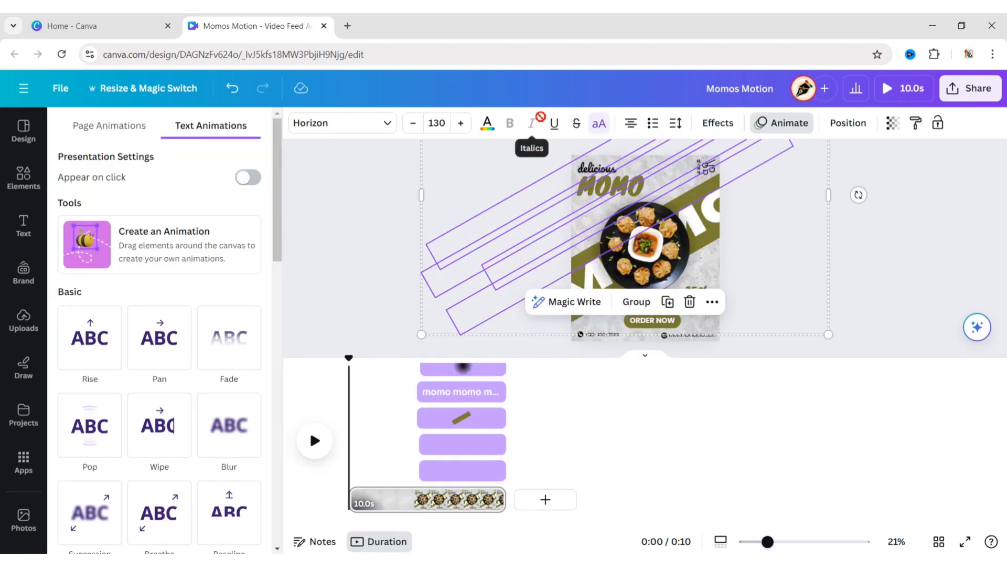
scroll(251, 315, down, 3)
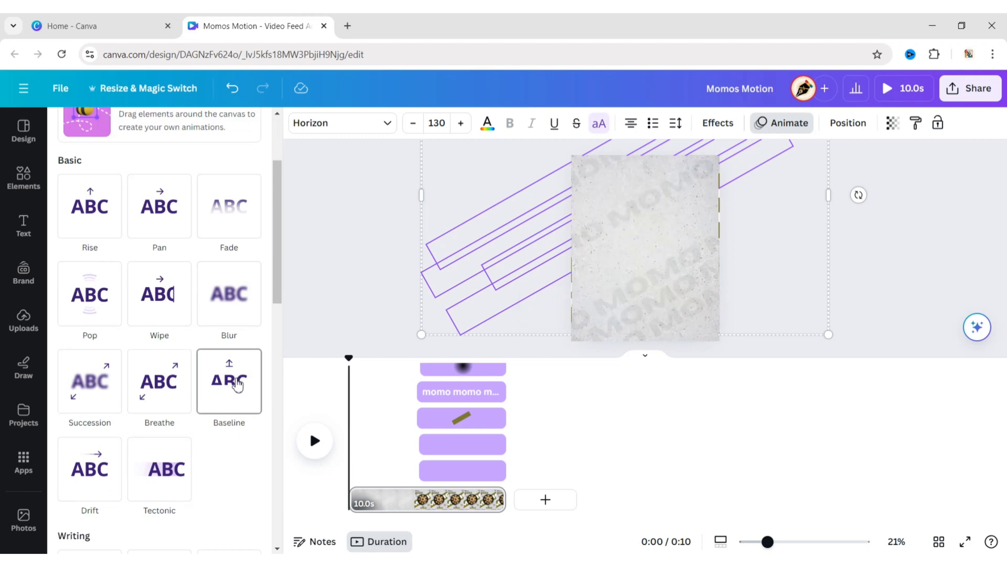
click(238, 384)
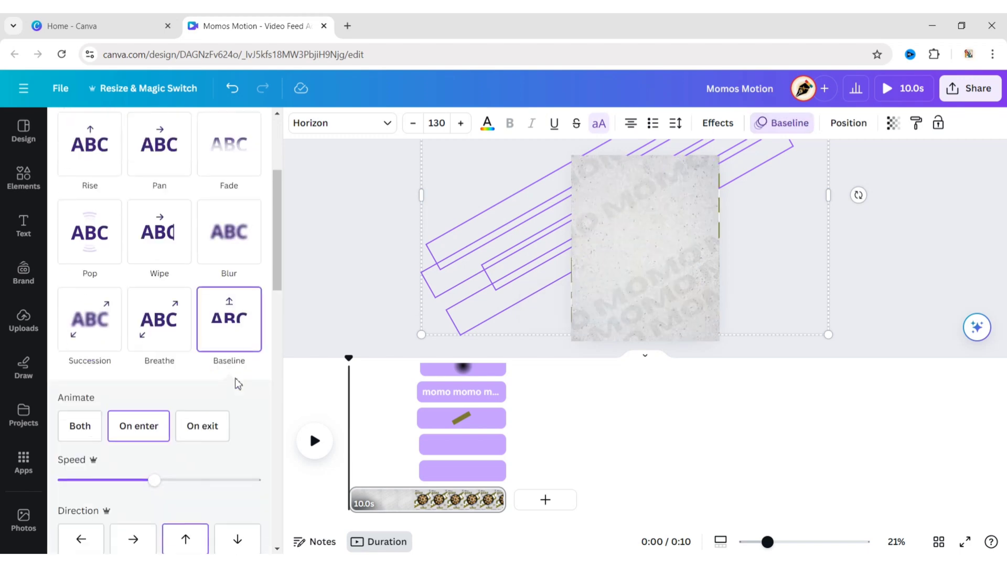
click(239, 541)
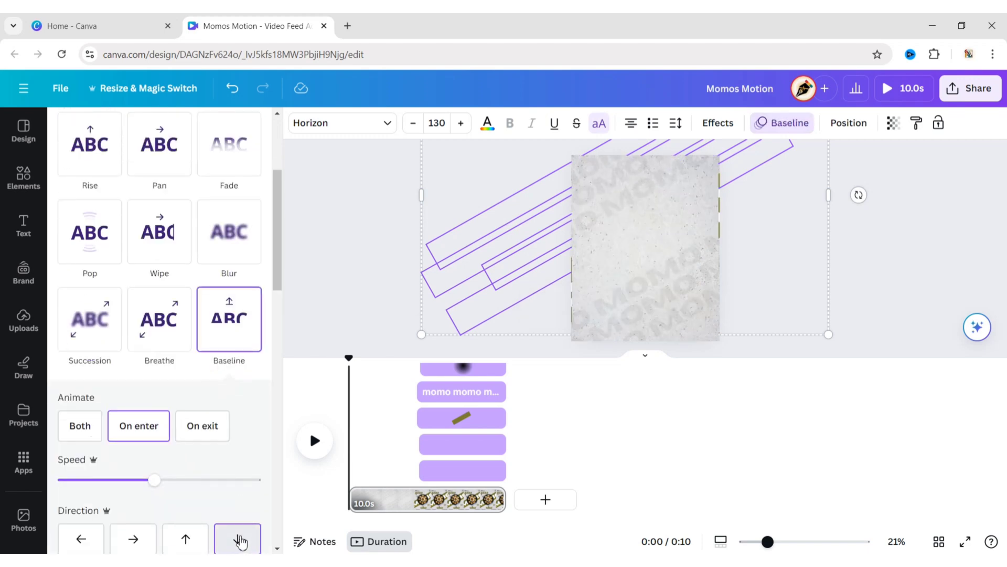
click(395, 283)
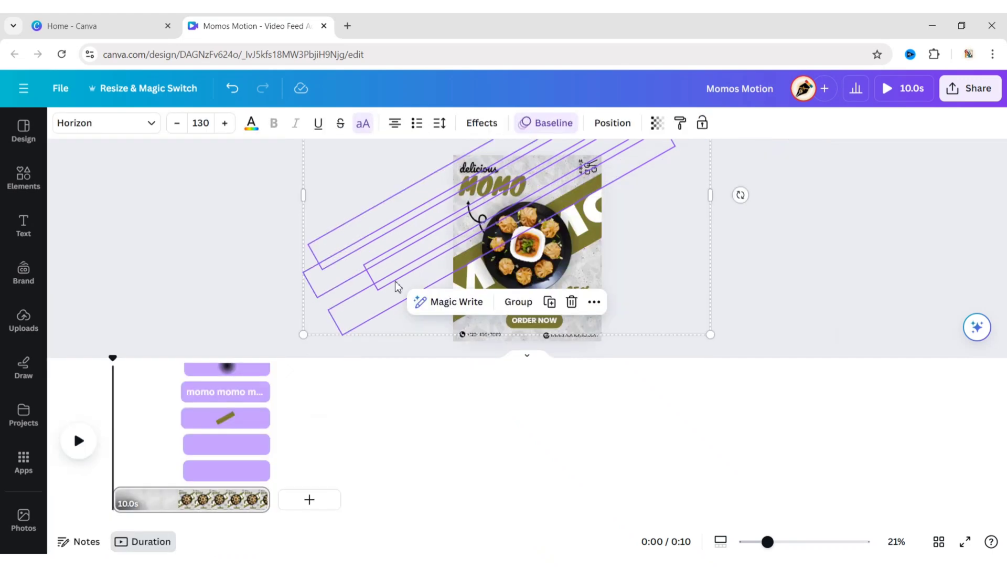
Apply the Baseline entrance animation in the upward direction to the four faded "momo" background text lines below the olive band
click(799, 212)
click(596, 318)
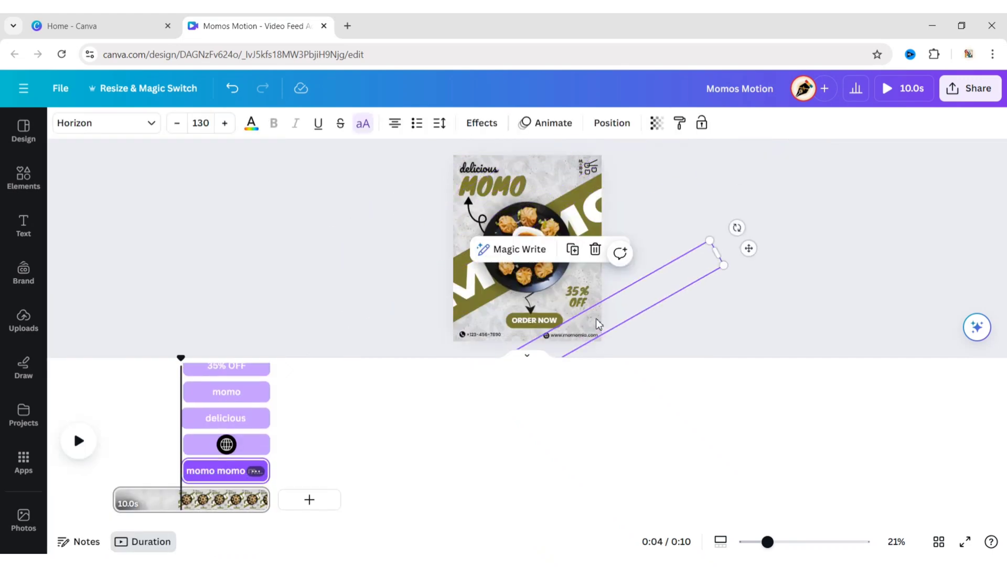
shift+click(598, 286)
shift+click(591, 271)
shift+click(588, 252)
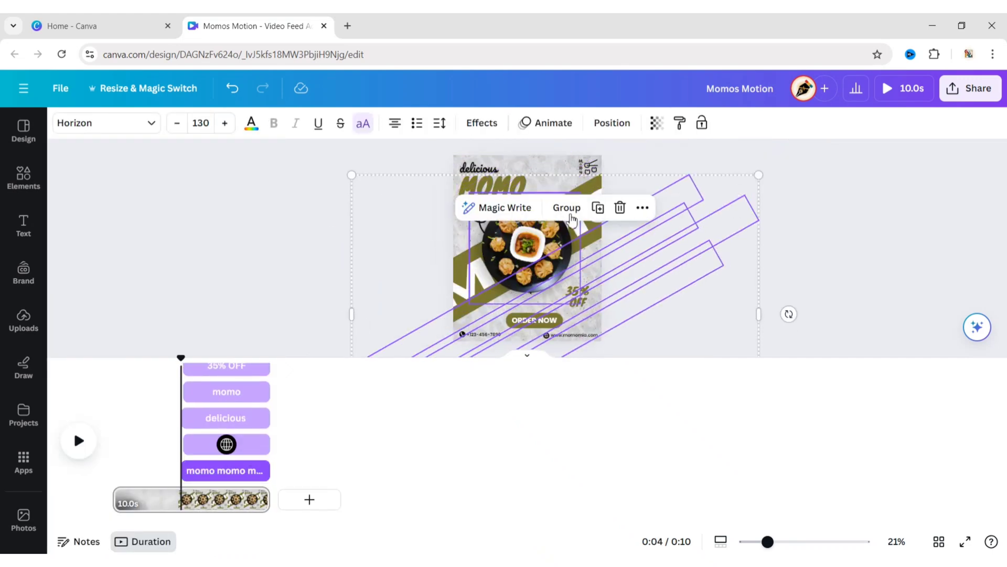
click(557, 126)
scroll(227, 401, down, 3)
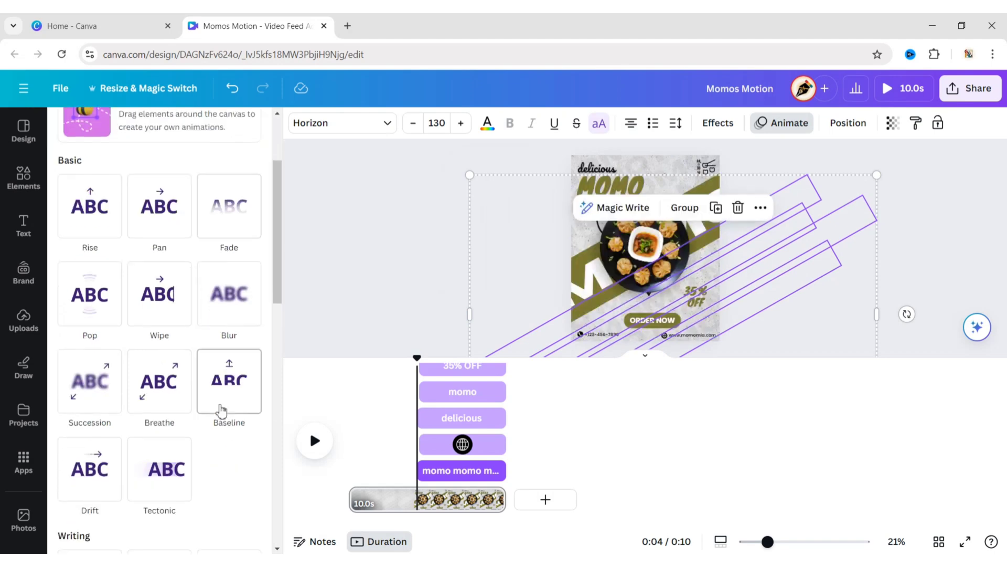
click(228, 399)
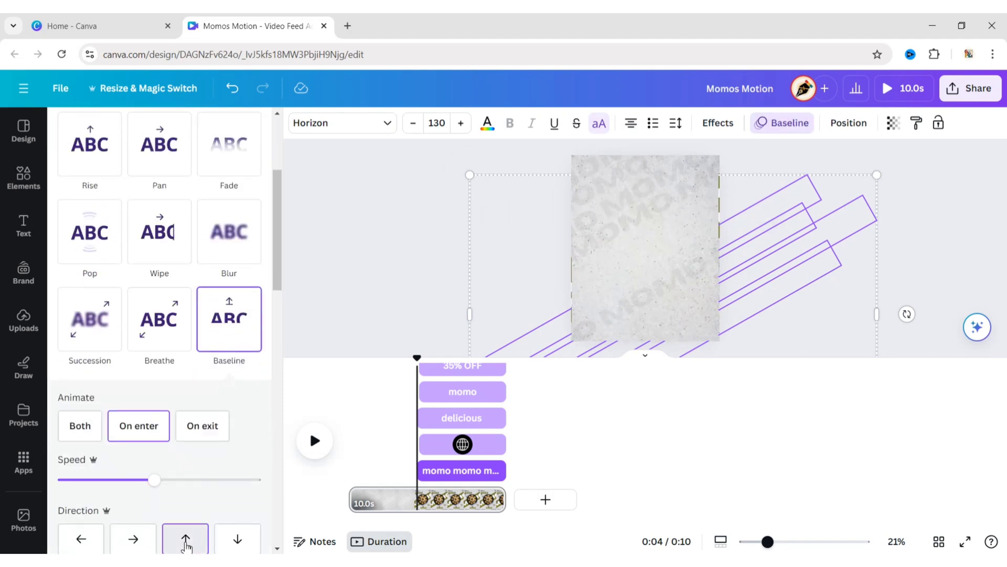
click(313, 320)
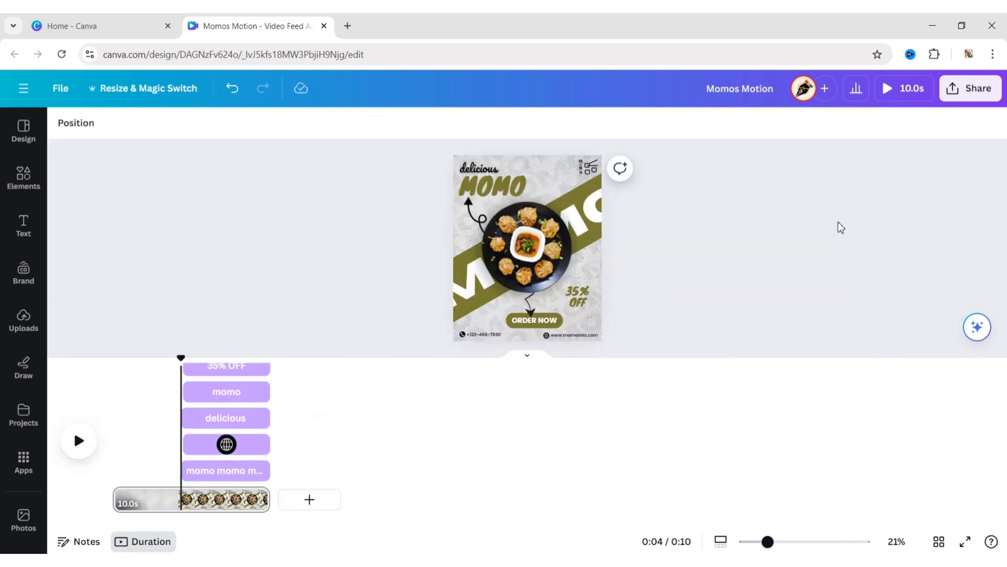
Play the page from the start to preview the background text animation, and look through the timeline clips
drag(181, 357, 83, 376)
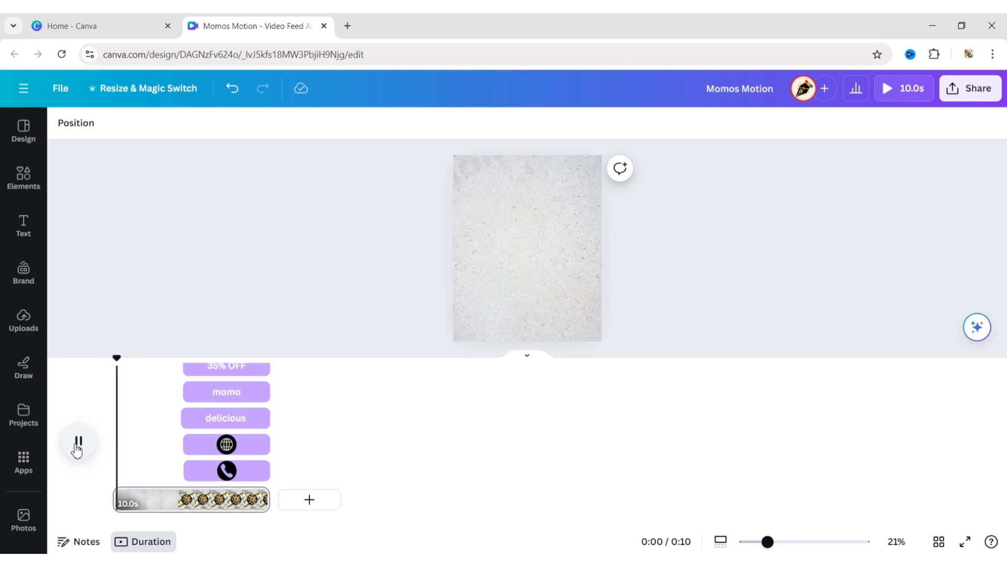
click(77, 443)
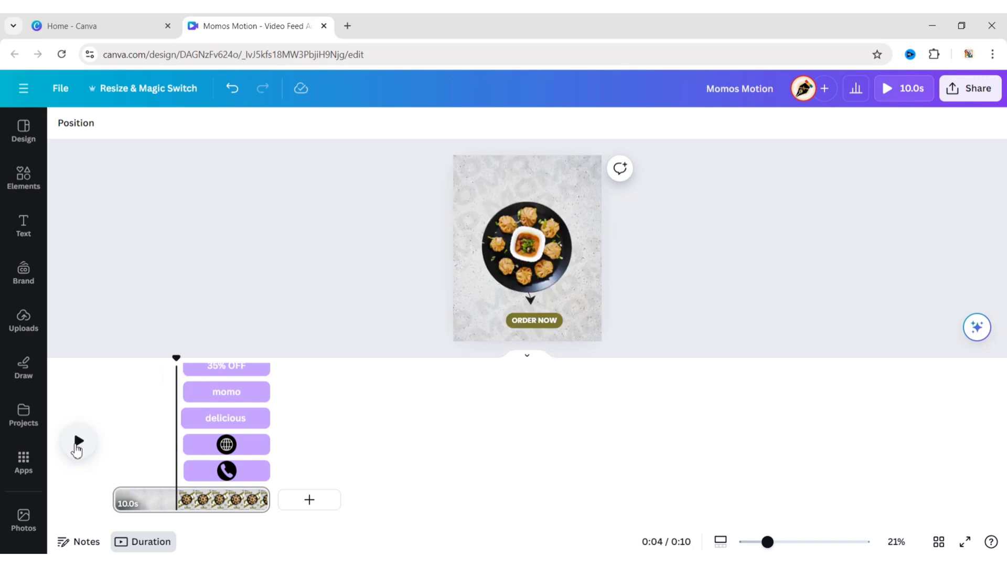
scroll(184, 441, up, 1)
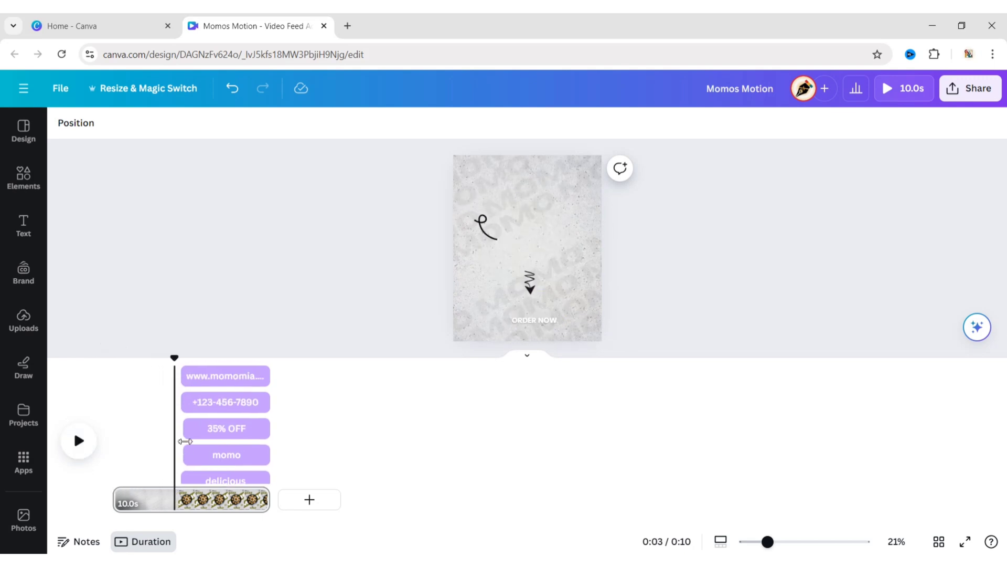
scroll(183, 442, down, 5)
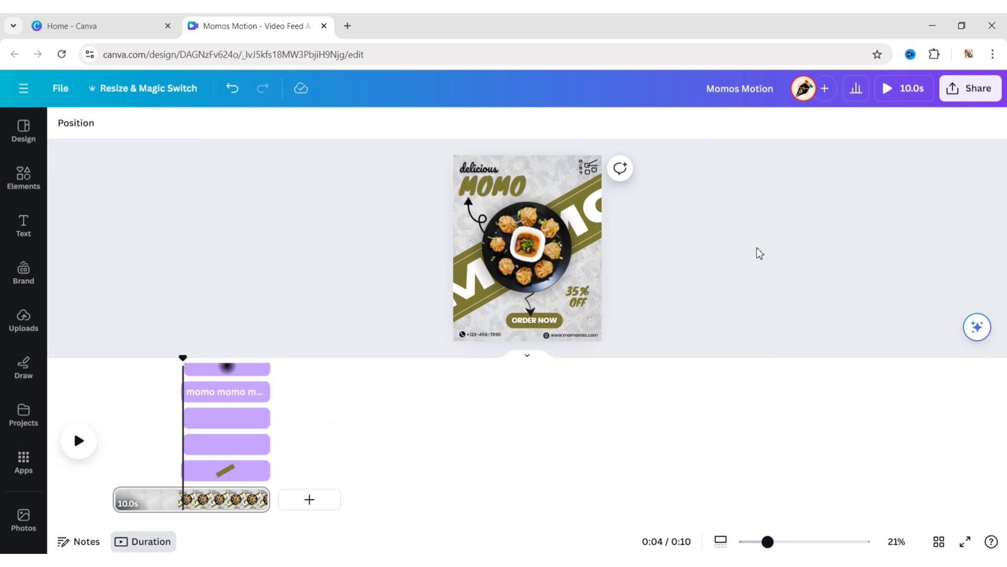
Pick the olive band from the layer list and give it a Wipe entrance animation running to the right
click(583, 217)
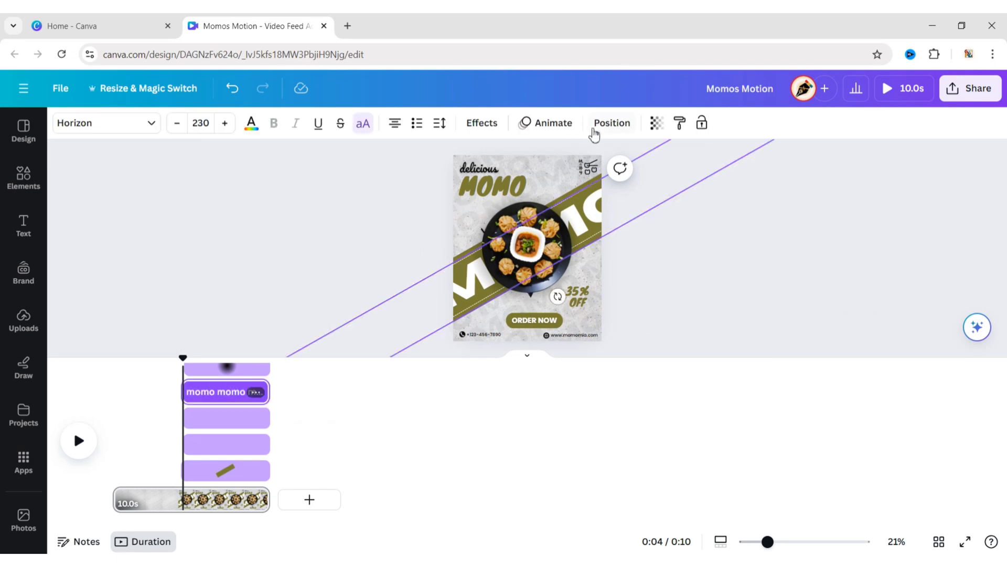
click(597, 123)
click(180, 512)
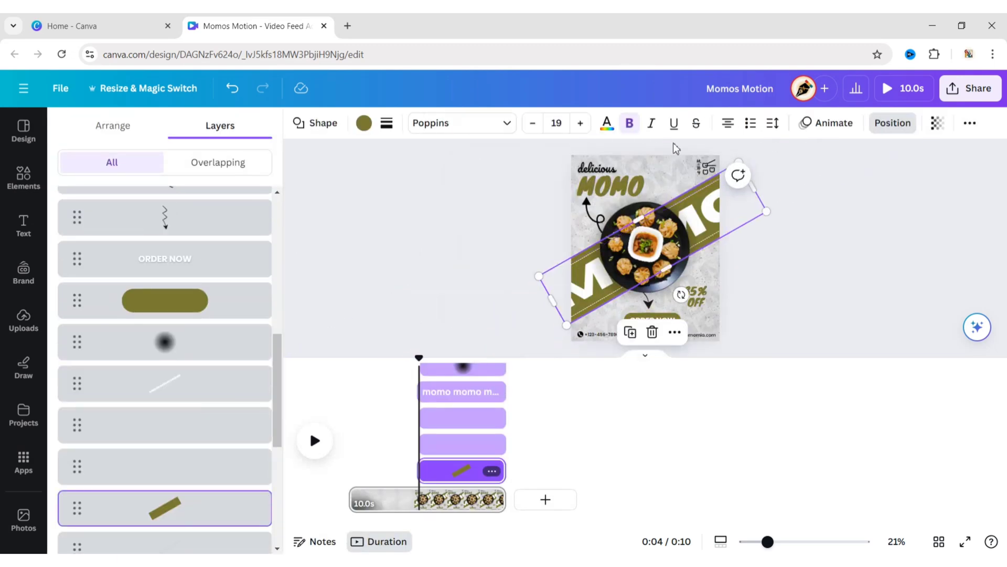
click(828, 126)
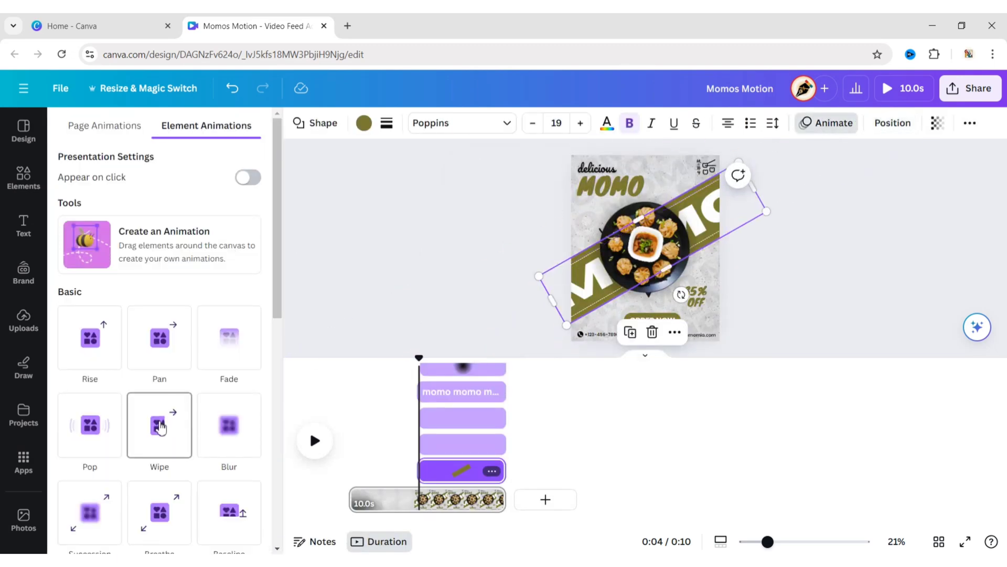
click(161, 428)
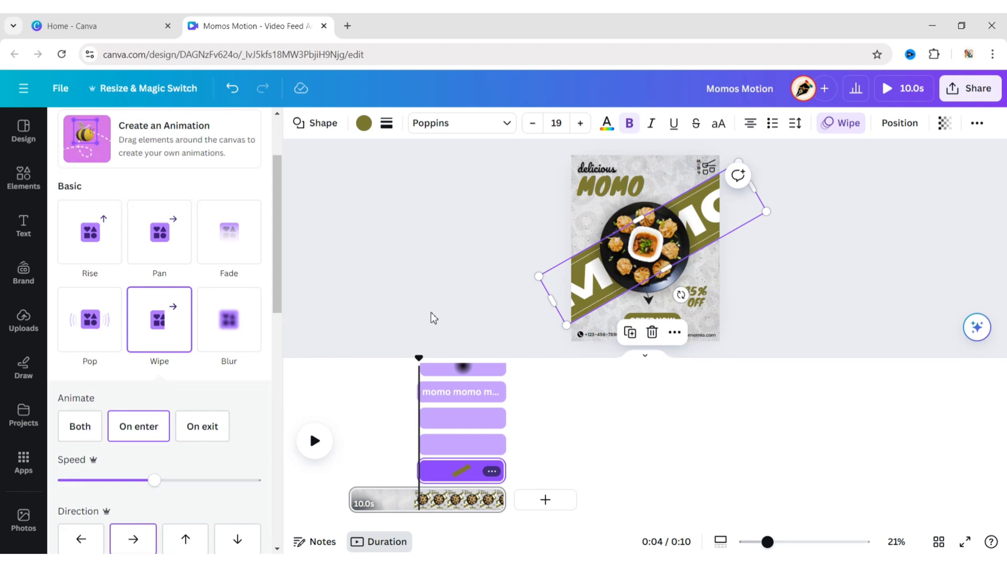
Give both dashed lines on the olive band a Wipe entrance animation running to the left
click(451, 419)
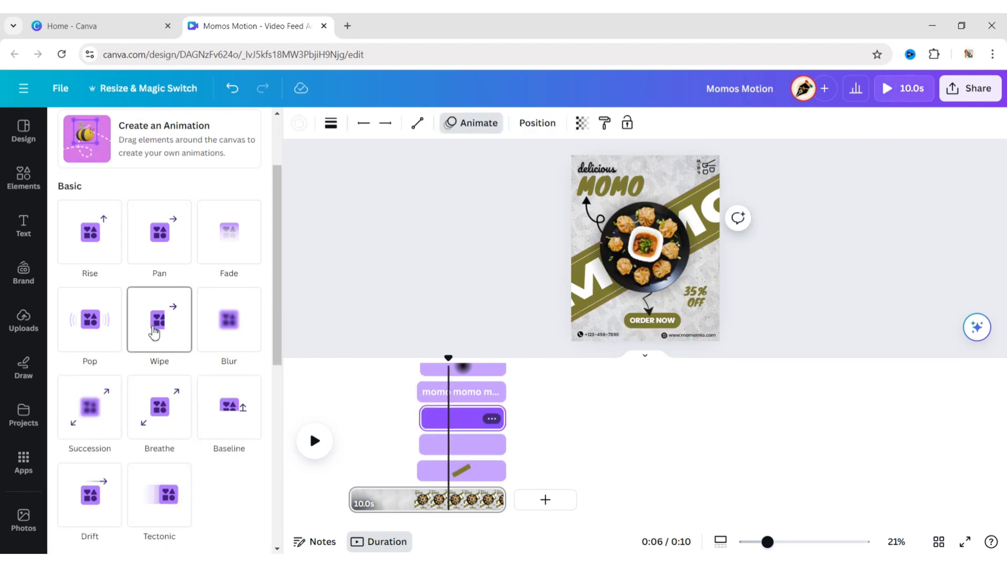
click(155, 332)
click(75, 545)
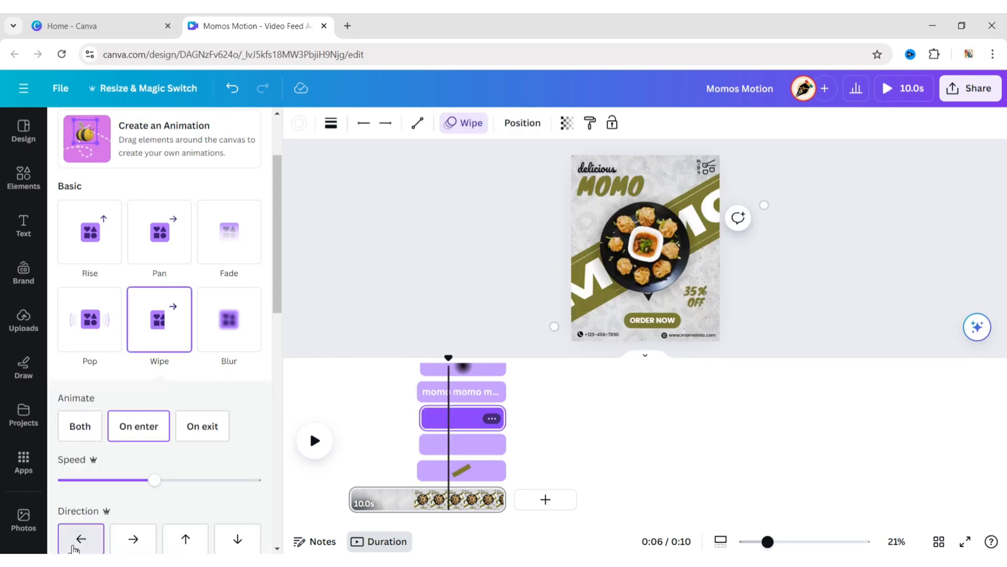
click(456, 443)
click(162, 325)
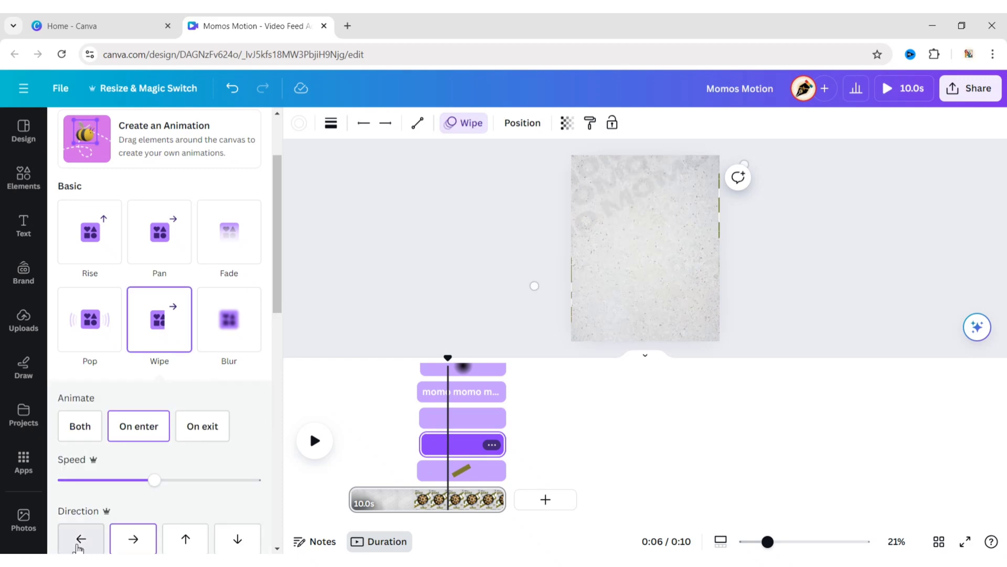
click(80, 540)
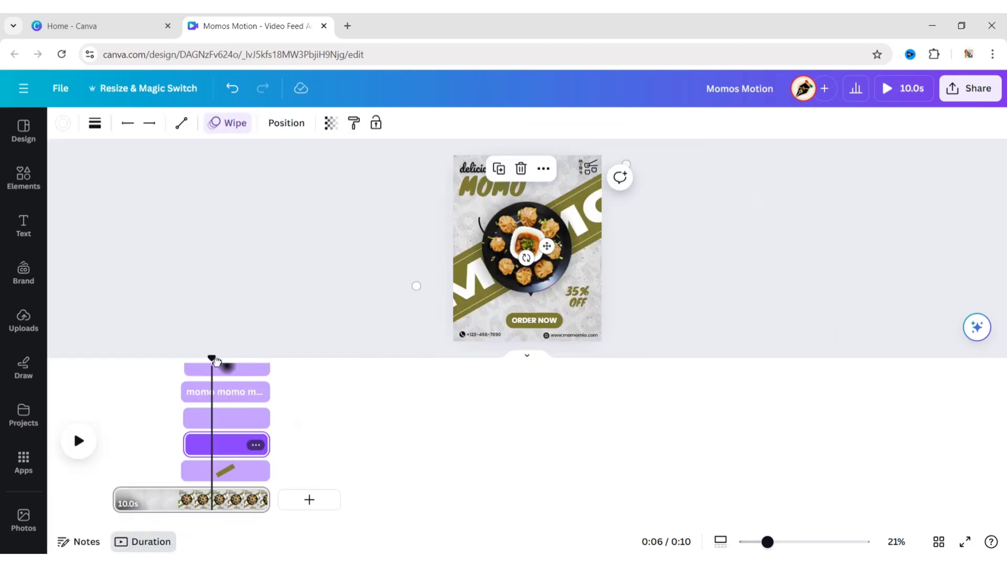
Preview from the start, then extend the olive band and both dashed-line clips to begin once the background text is in, about 7.0 s long
drag(216, 362, 117, 362)
click(79, 443)
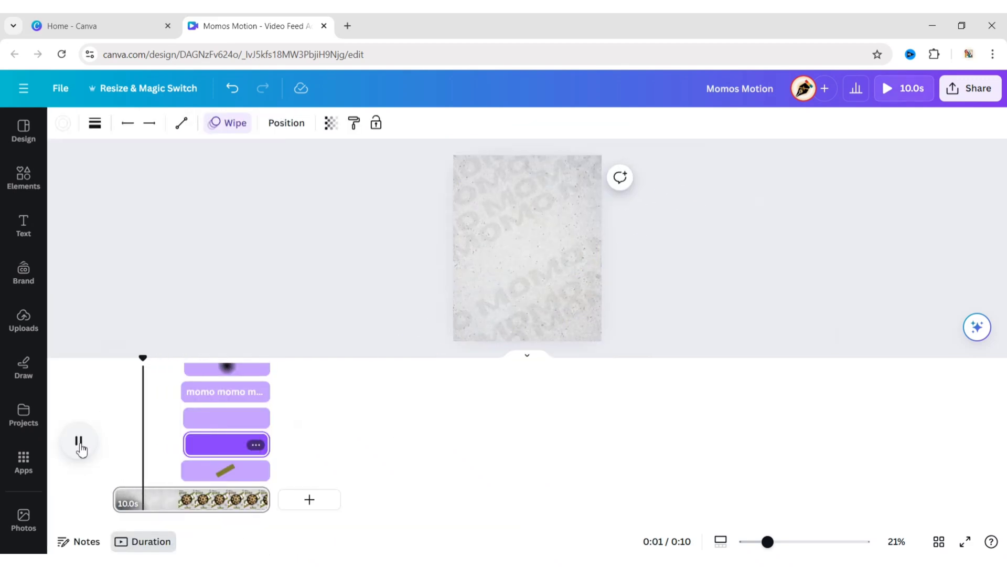
click(78, 443)
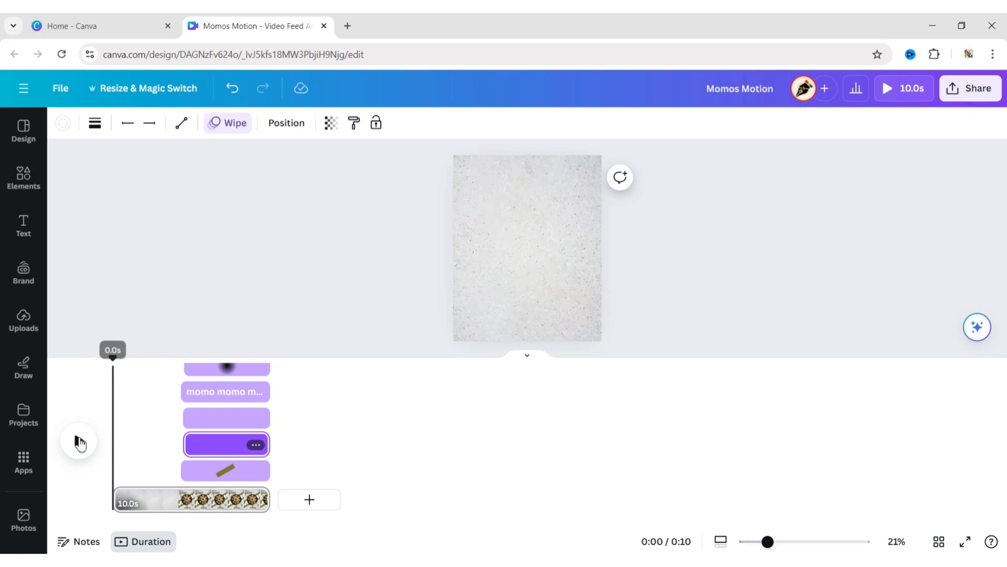
click(80, 443)
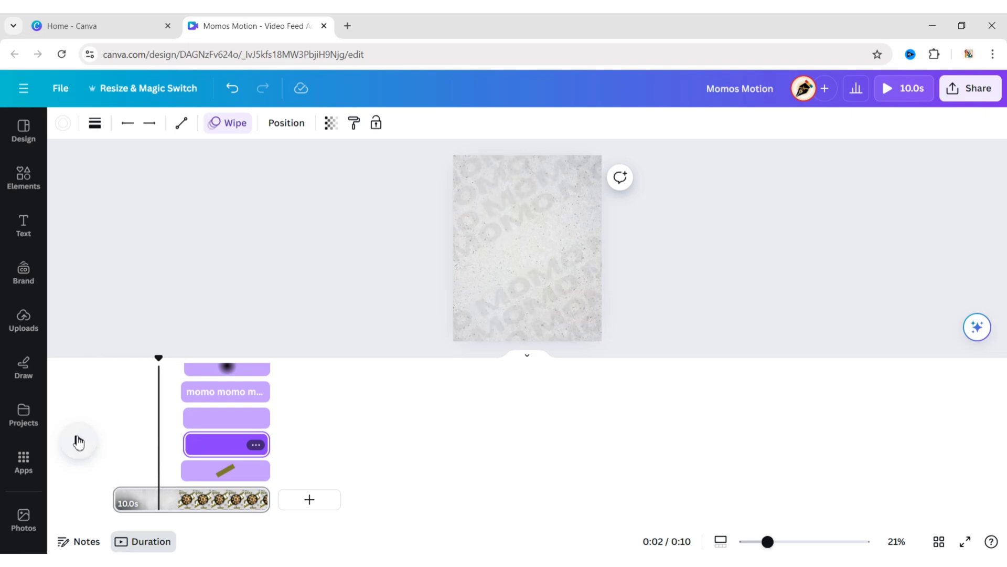
drag(172, 442, 160, 470)
drag(184, 419, 160, 418)
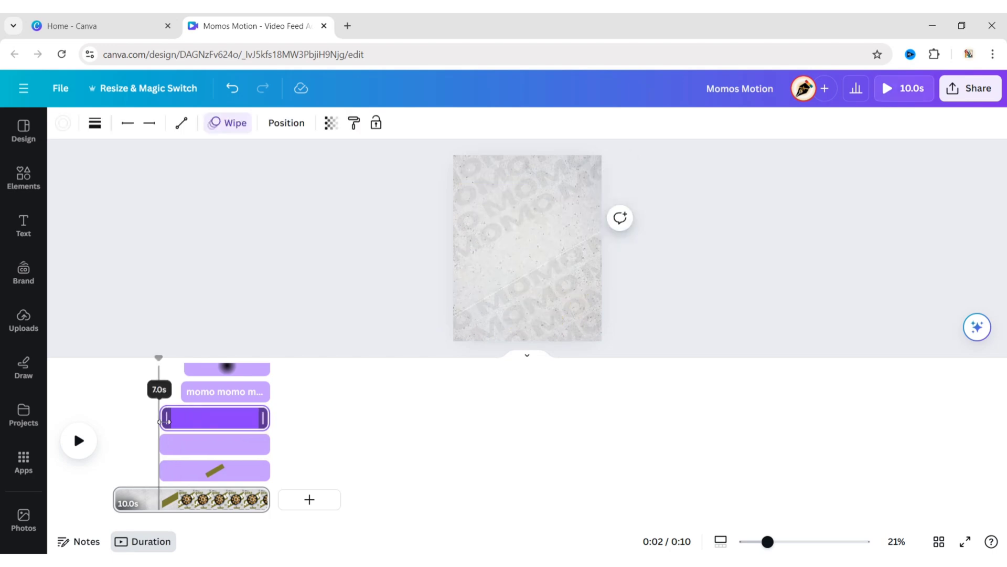
click(76, 442)
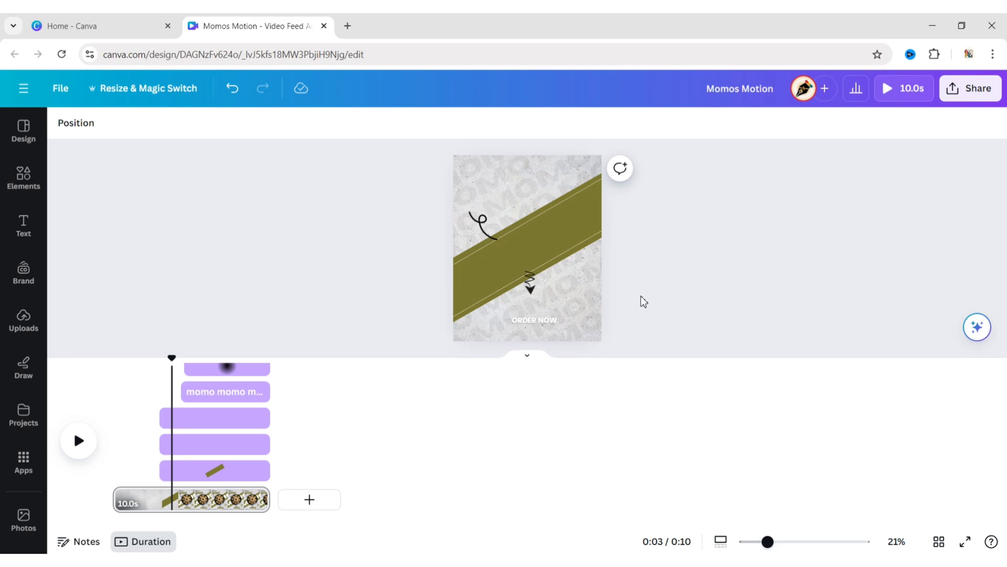
Raise the olive band's Wipe entrance speed to about three-quarters of the range
click(566, 239)
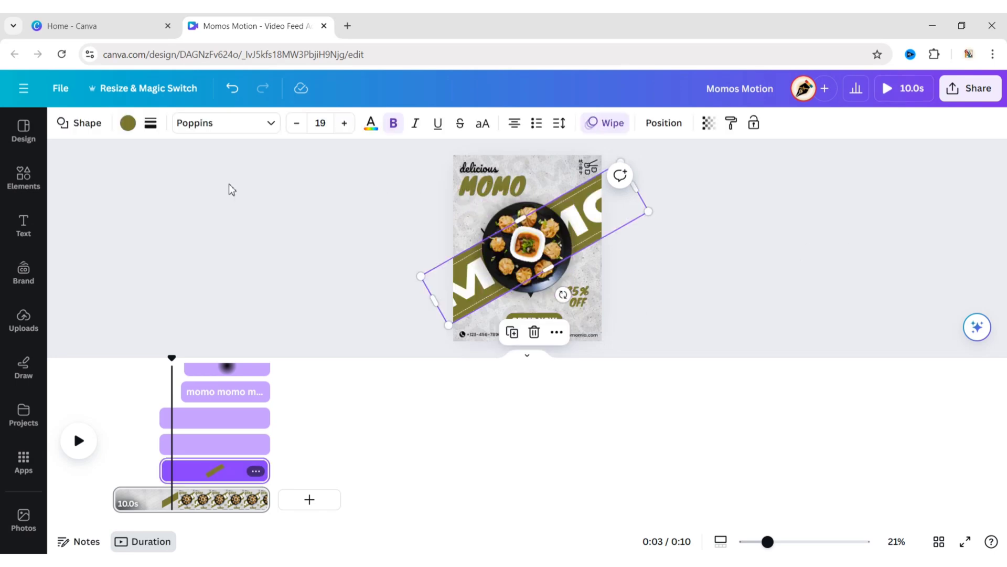
click(599, 125)
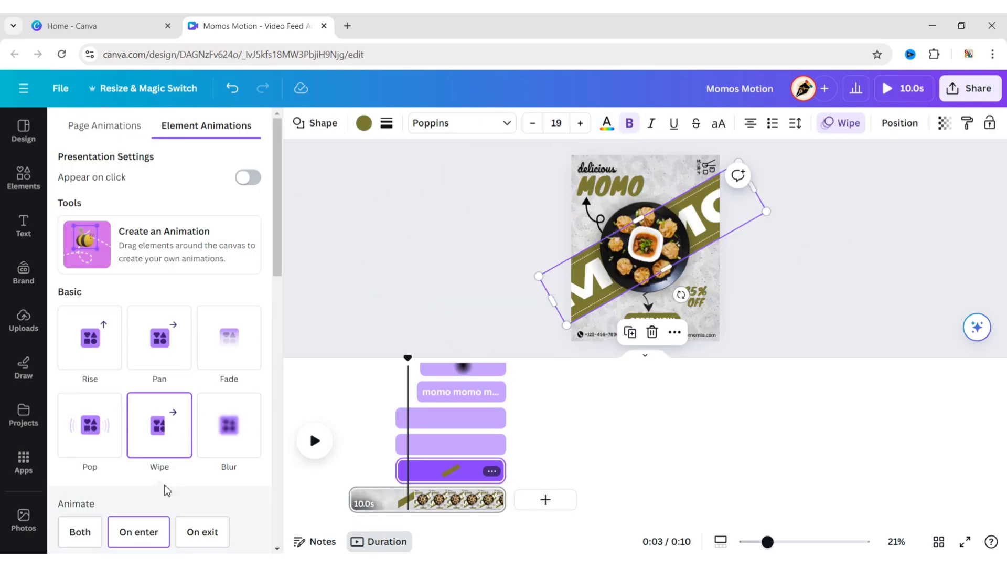
scroll(164, 490, down, 4)
drag(158, 389, 254, 389)
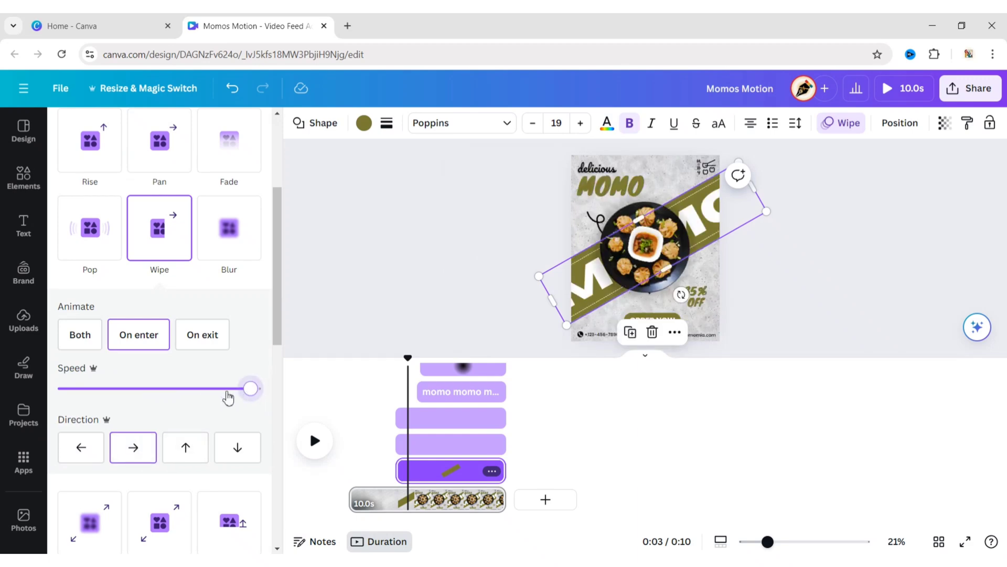
click(210, 389)
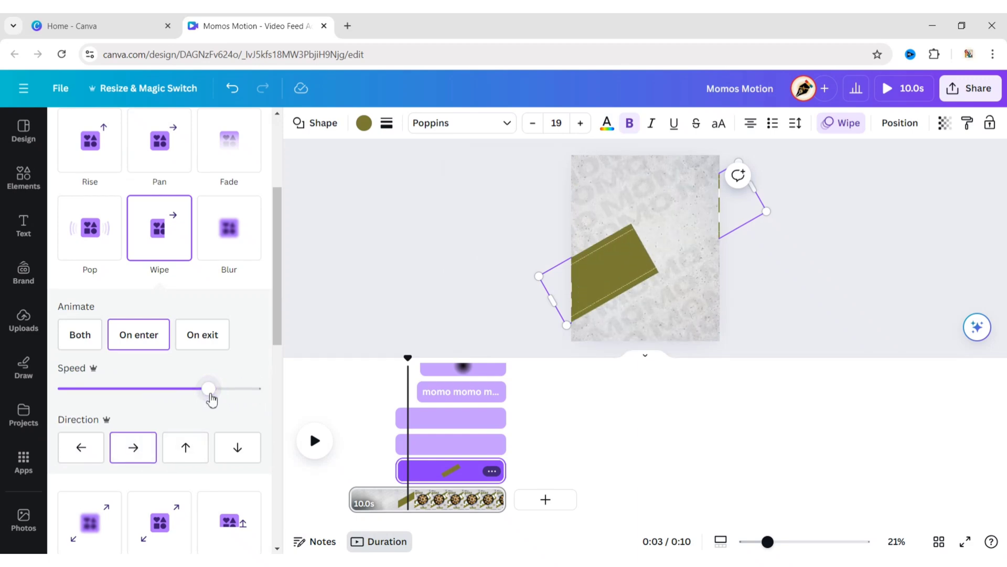
Raise the Wipe entrance speed of both dashed lines to nearly the maximum
click(450, 417)
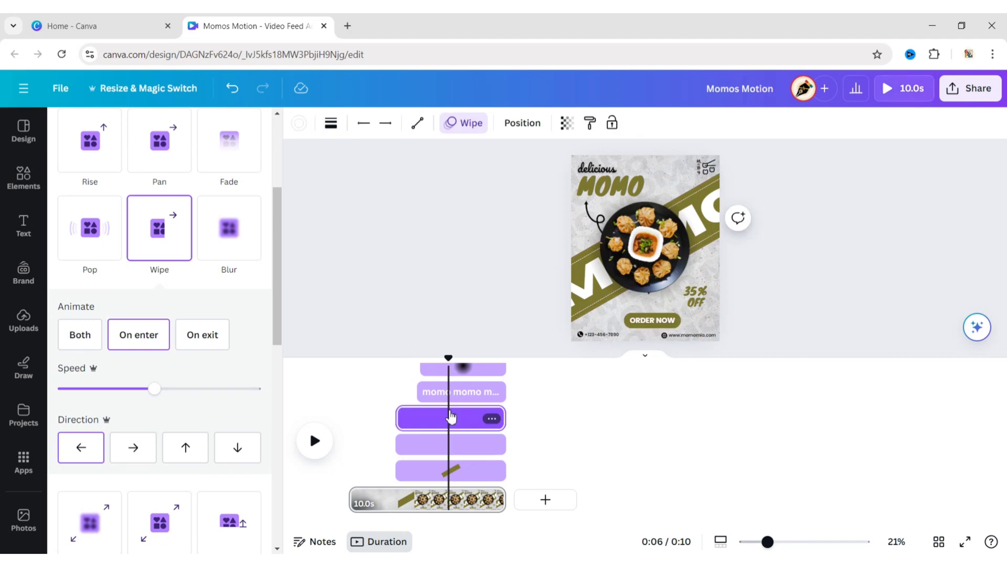
shift+click(448, 446)
click(212, 388)
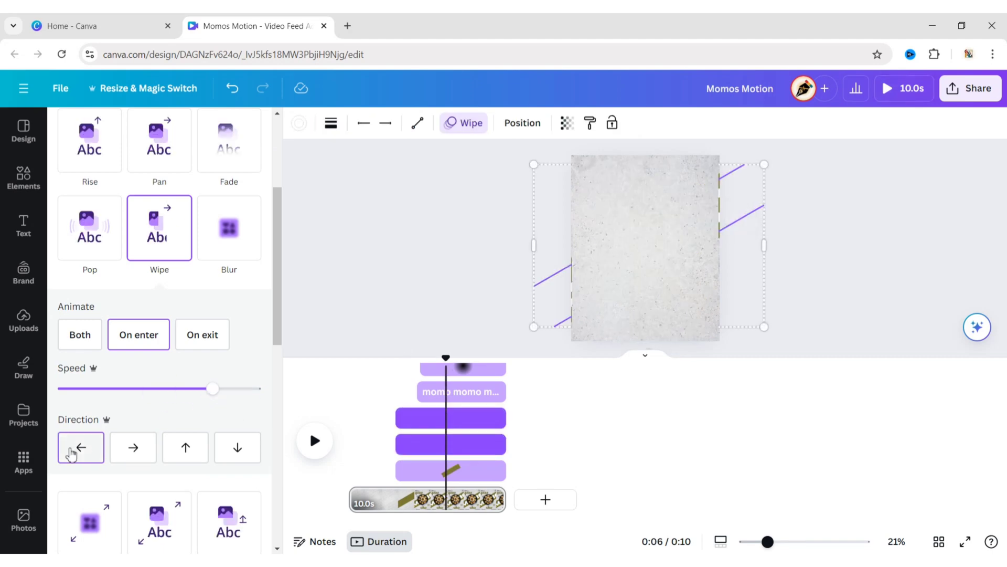
drag(212, 389, 270, 389)
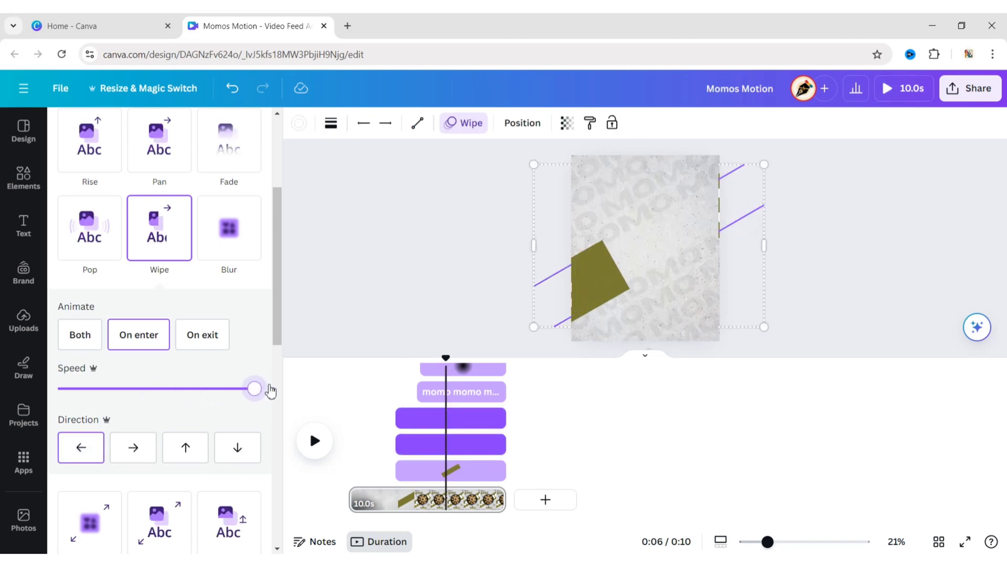
click(287, 331)
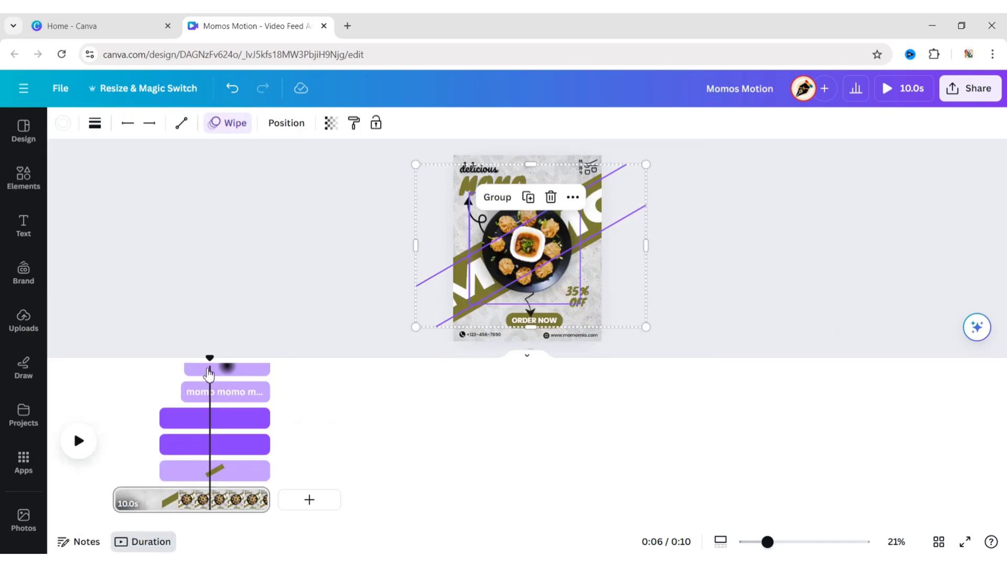
Preview from about 2.6 s, then make the momo plate and its shadow clips both start at about the 4-second mark
drag(176, 366, 146, 391)
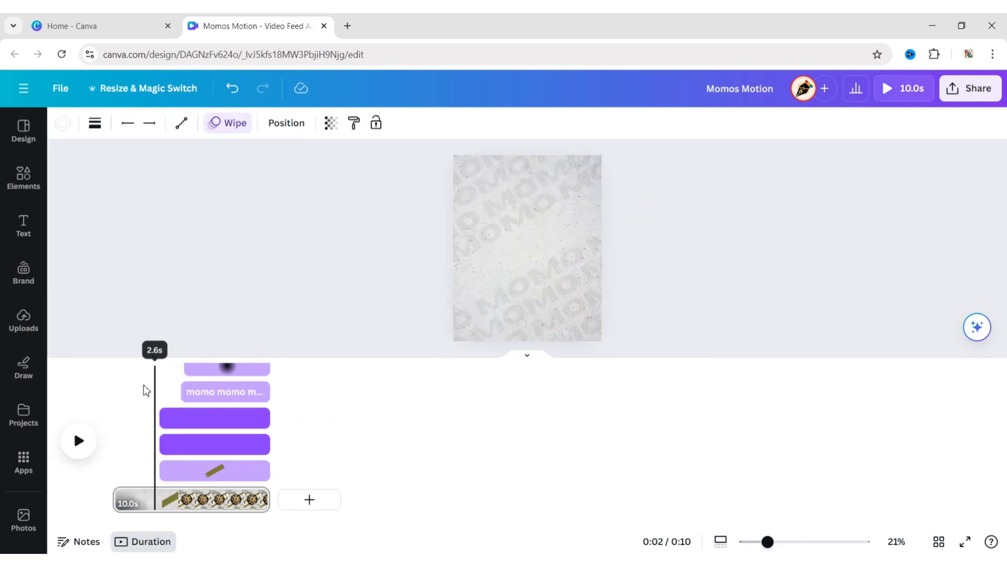
click(79, 441)
scroll(210, 415, up, 2)
drag(192, 433, 184, 434)
scroll(203, 436, down, 1)
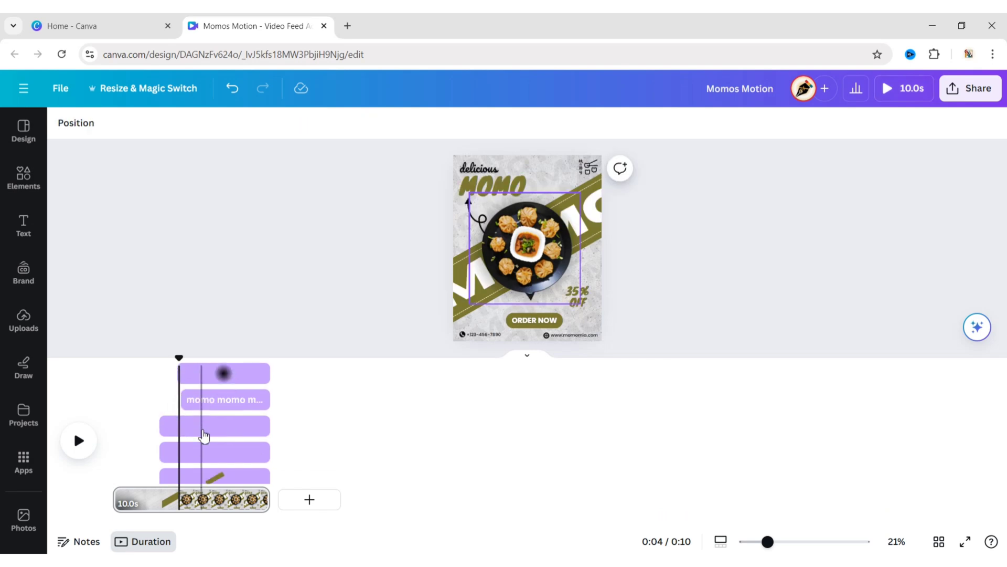
scroll(204, 435, up, 2)
drag(195, 375, 197, 374)
Give the momo plate and its shadow a Pop animation on enter and preview it from about the 2-second mark
click(220, 377)
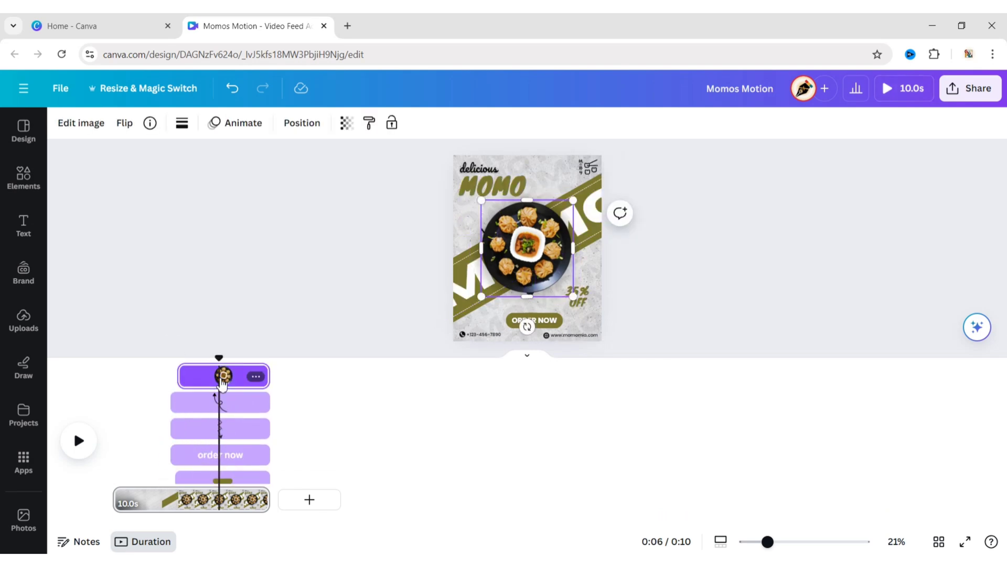
scroll(227, 414, down, 2)
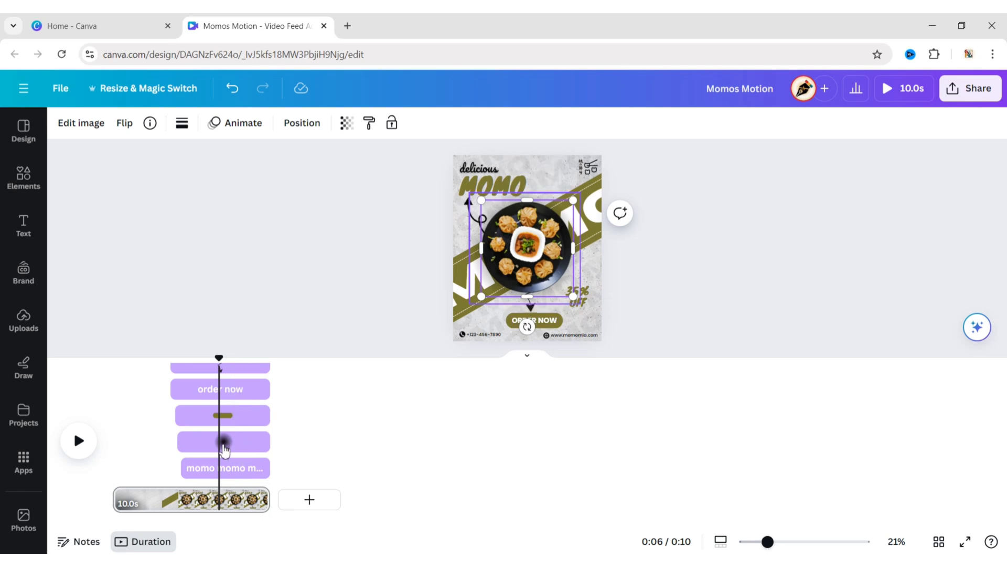
click(234, 444)
click(205, 122)
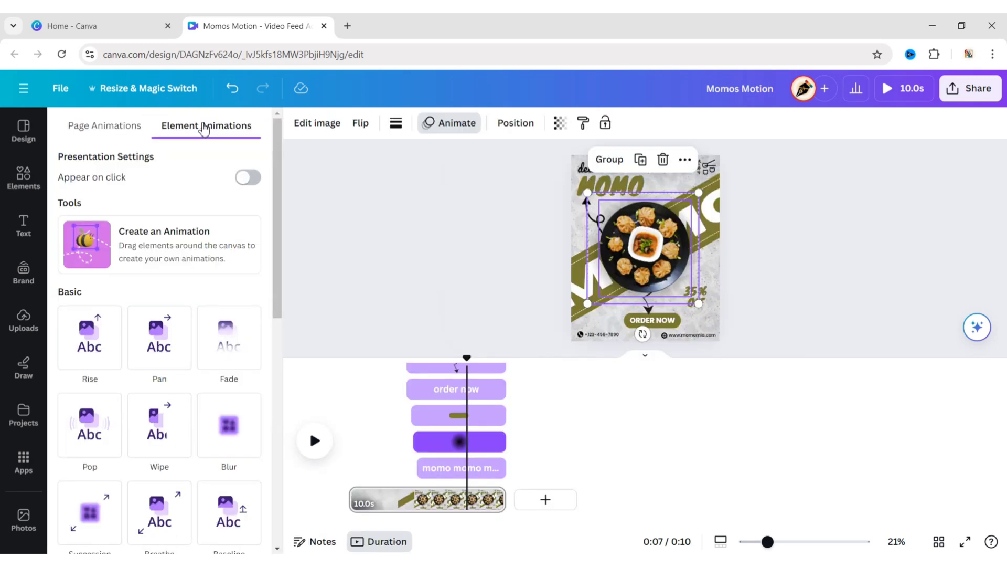
scroll(132, 345, down, 1)
click(133, 345)
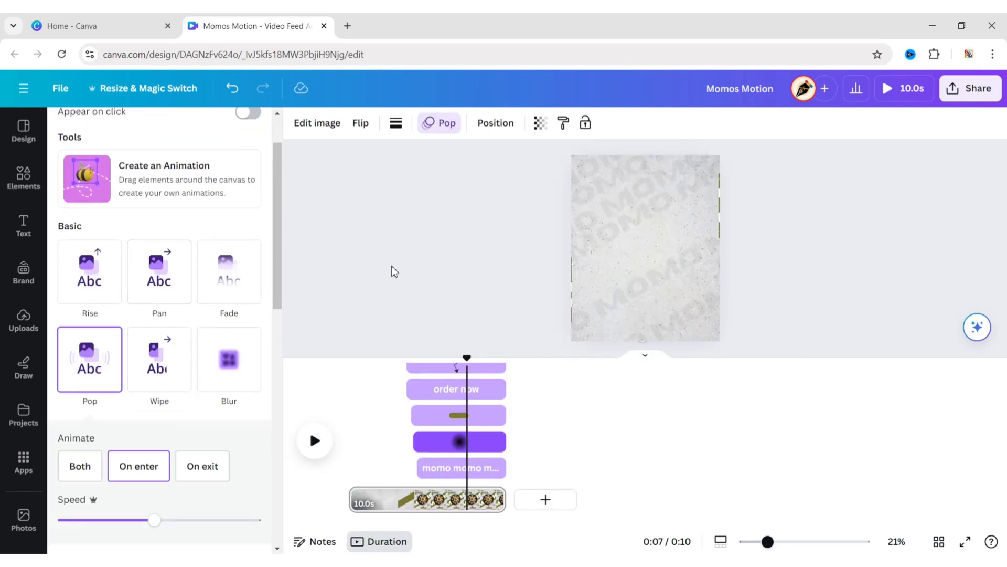
click(319, 375)
drag(233, 359, 157, 360)
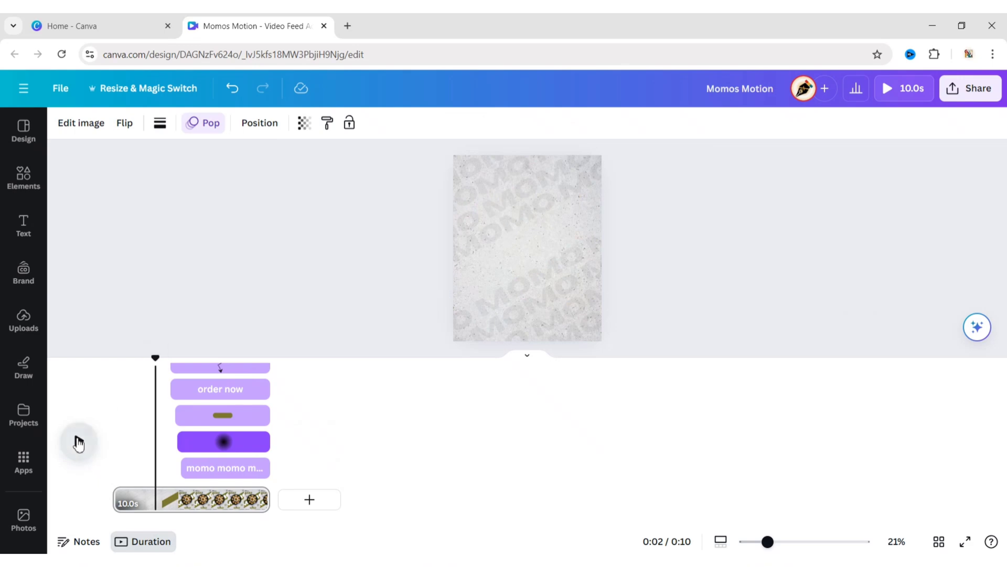
click(78, 442)
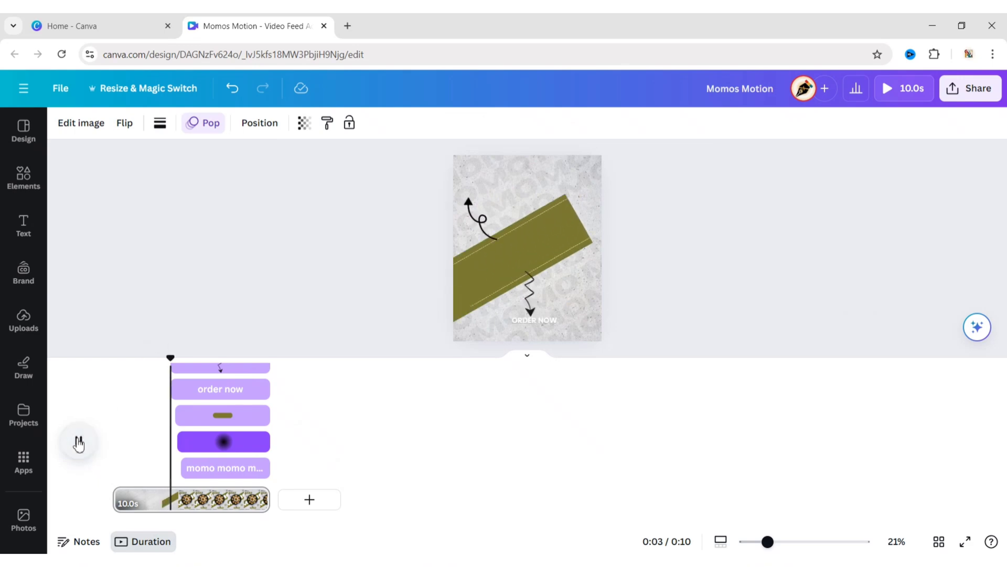
Apply the Spread text animation on enter to the large white momo text on the band and preview it
click(209, 475)
click(473, 286)
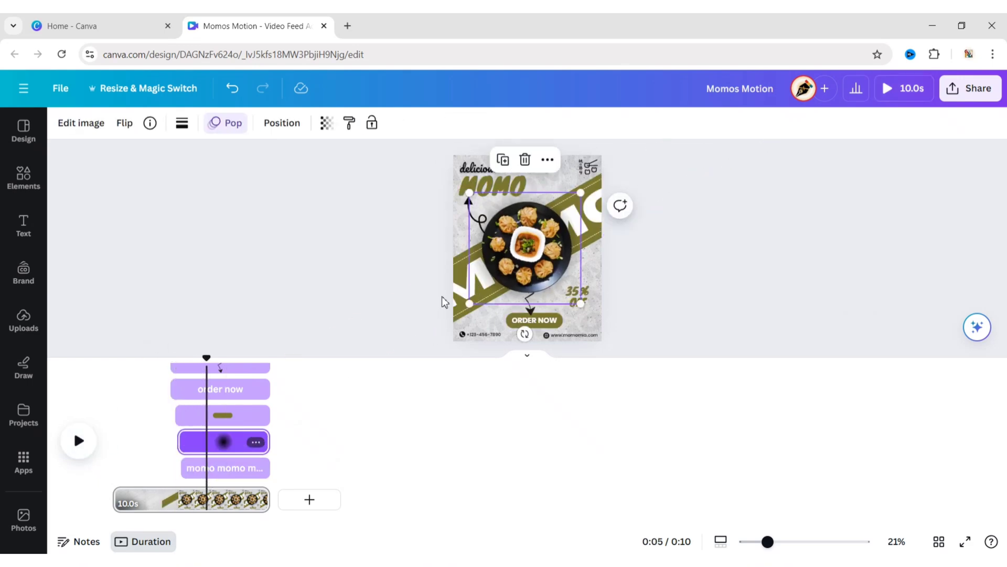
click(454, 296)
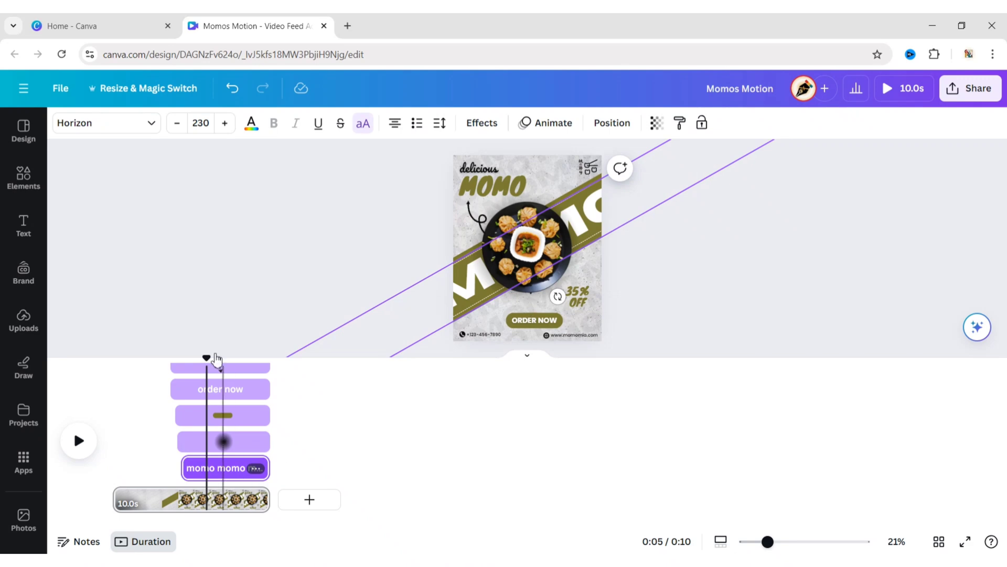
click(539, 123)
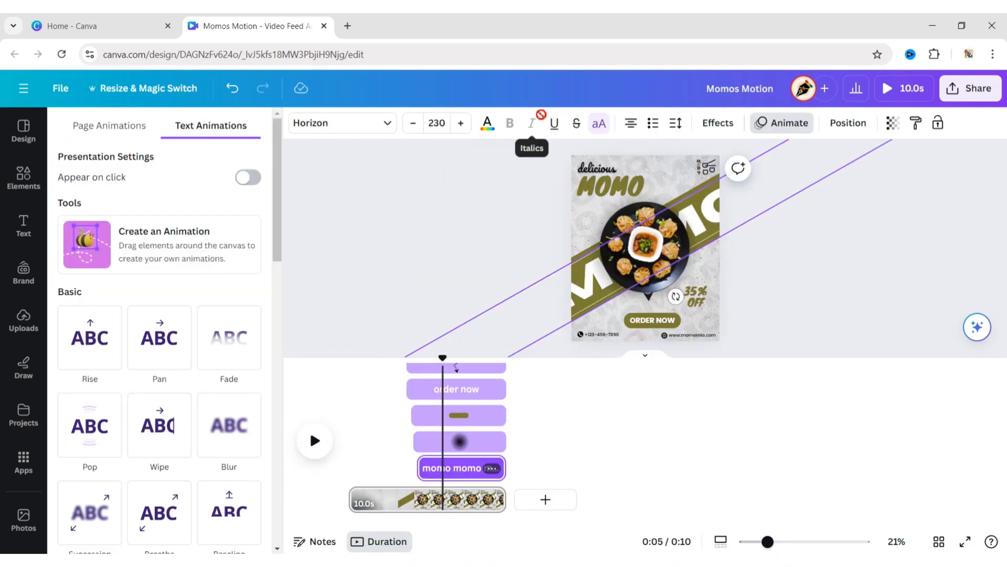
scroll(244, 279, down, 4)
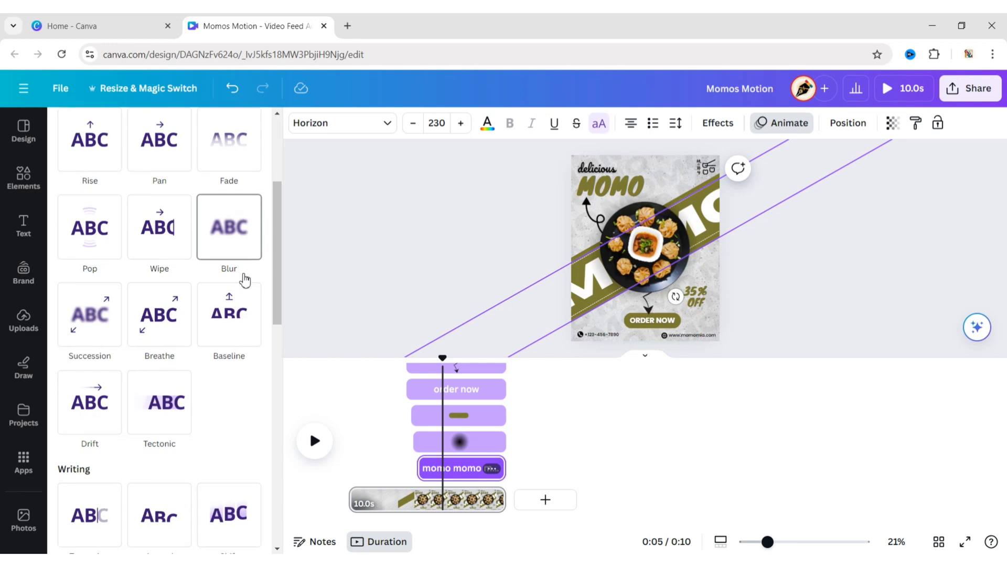
scroll(244, 279, down, 5)
scroll(244, 279, down, 3)
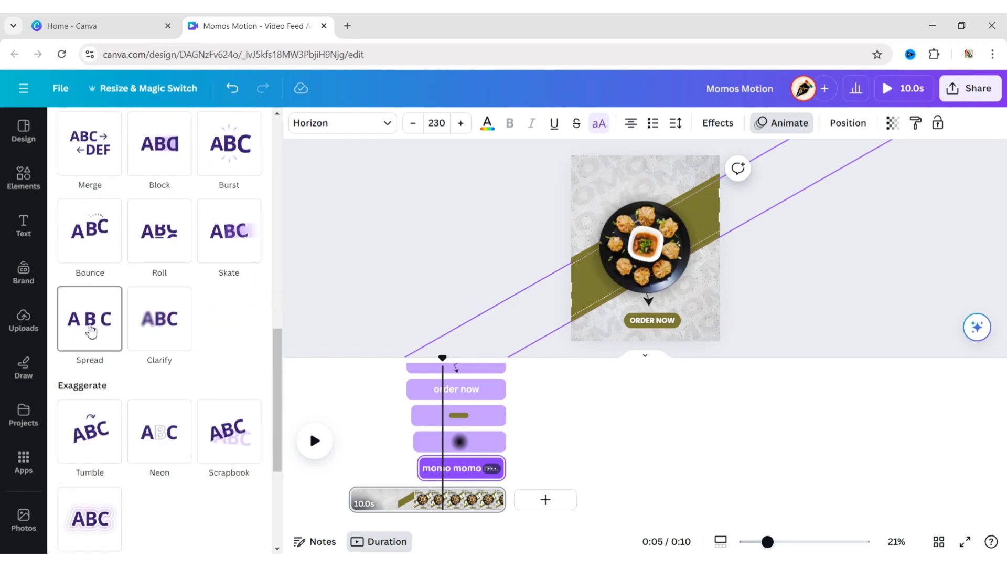
click(91, 330)
drag(442, 358, 396, 360)
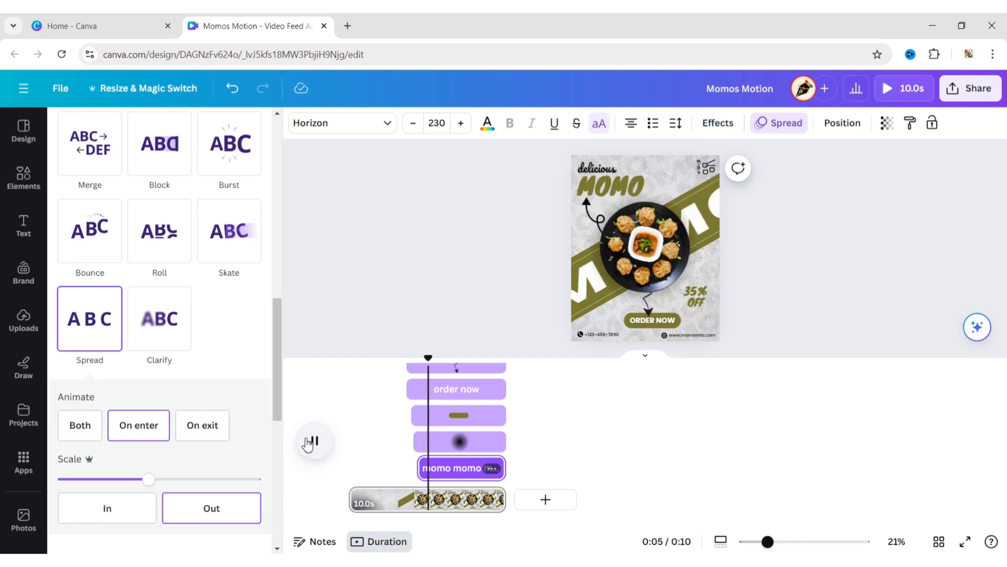
click(310, 443)
Trim the "momo" headline and "delicious" clips to both start at about the 5-second mark
click(599, 176)
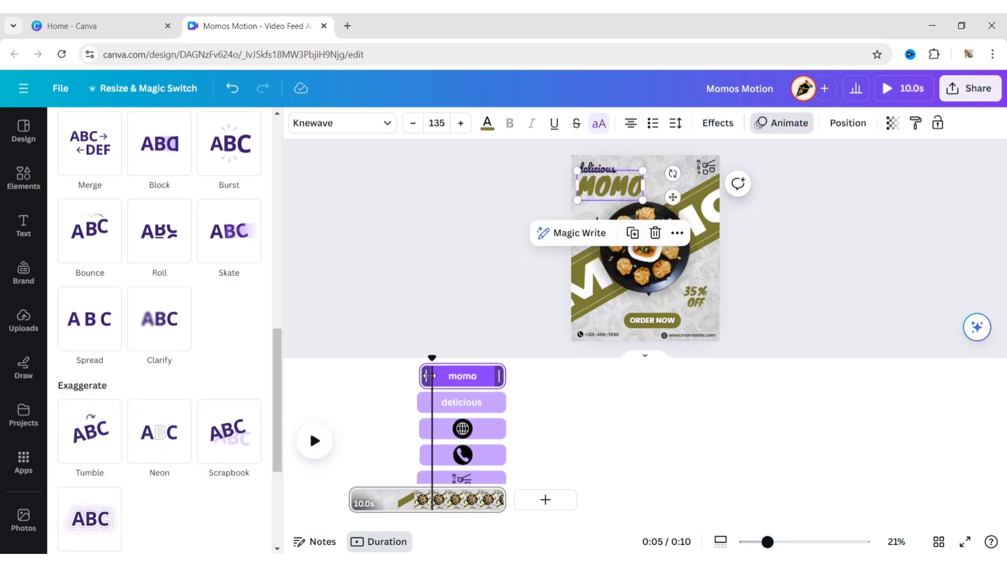
drag(435, 377, 441, 377)
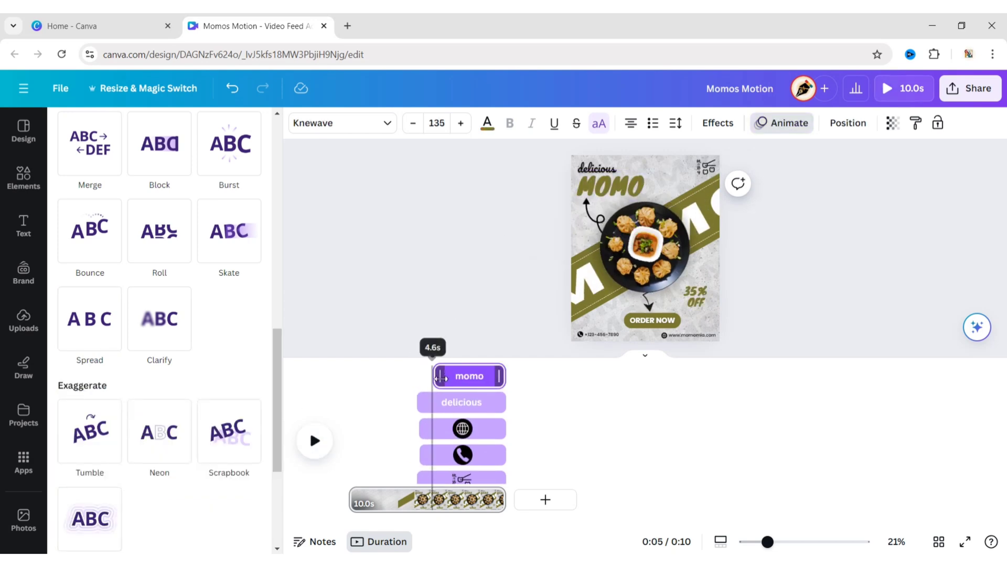
click(421, 415)
drag(188, 404, 200, 377)
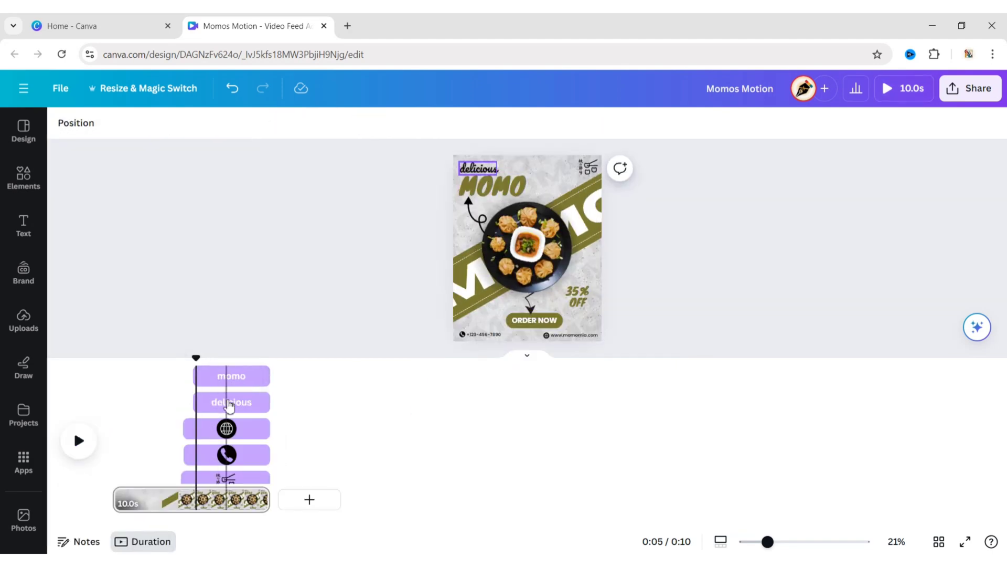
Apply the Burst writing animation on enter to both the "delicious" and "momo" heading texts and preview it
click(229, 405)
shift+click(249, 379)
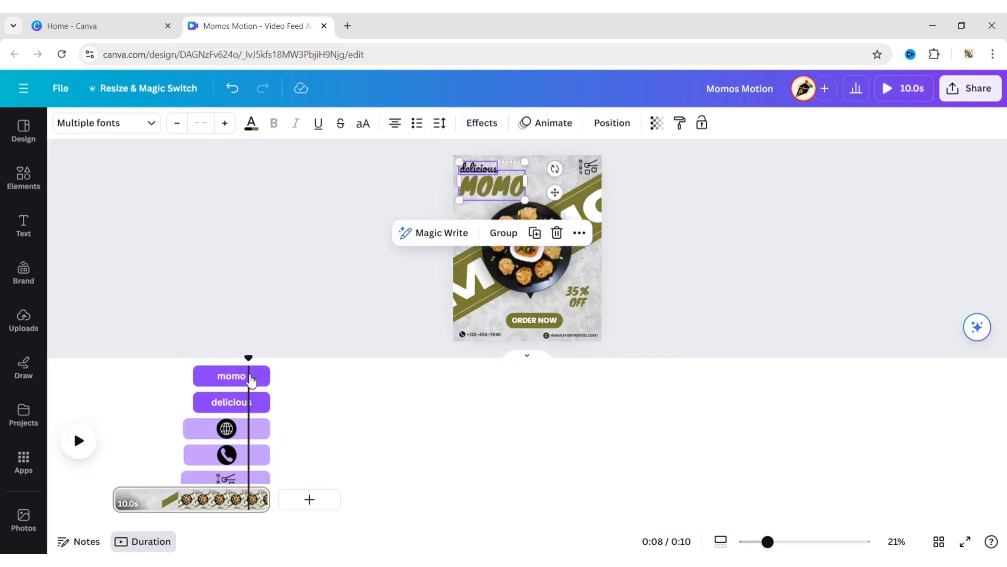
click(536, 120)
scroll(169, 264, down, 10)
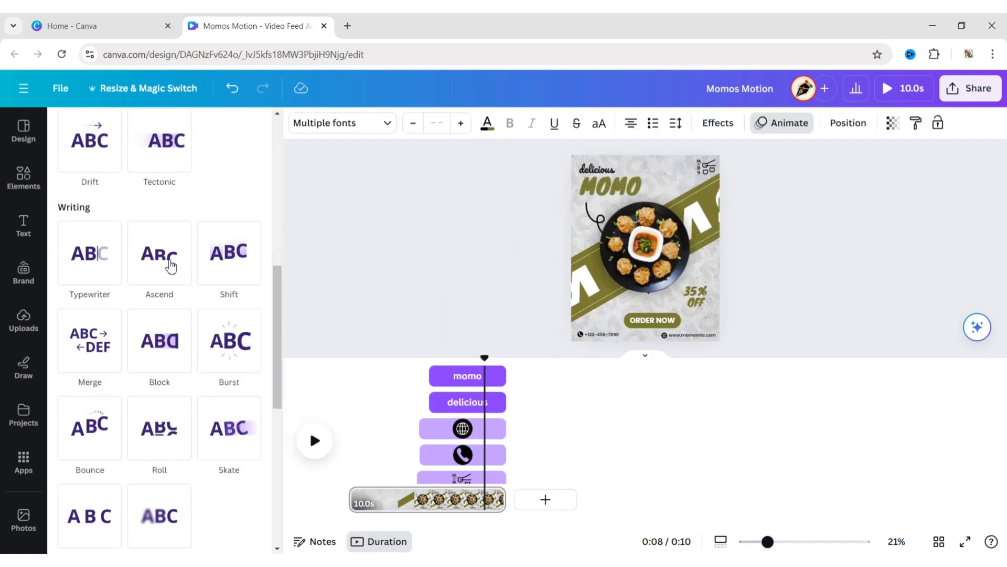
click(229, 341)
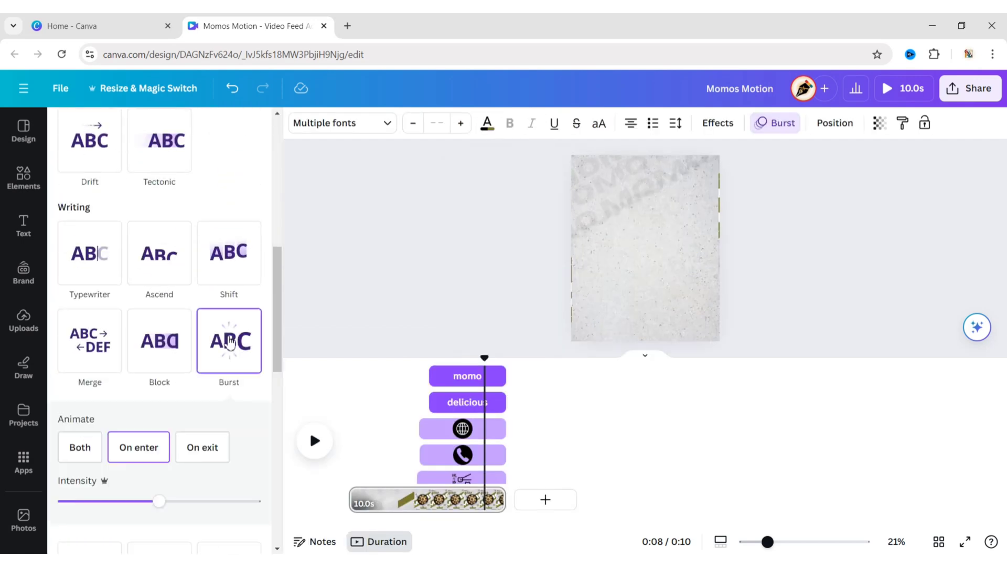
click(326, 448)
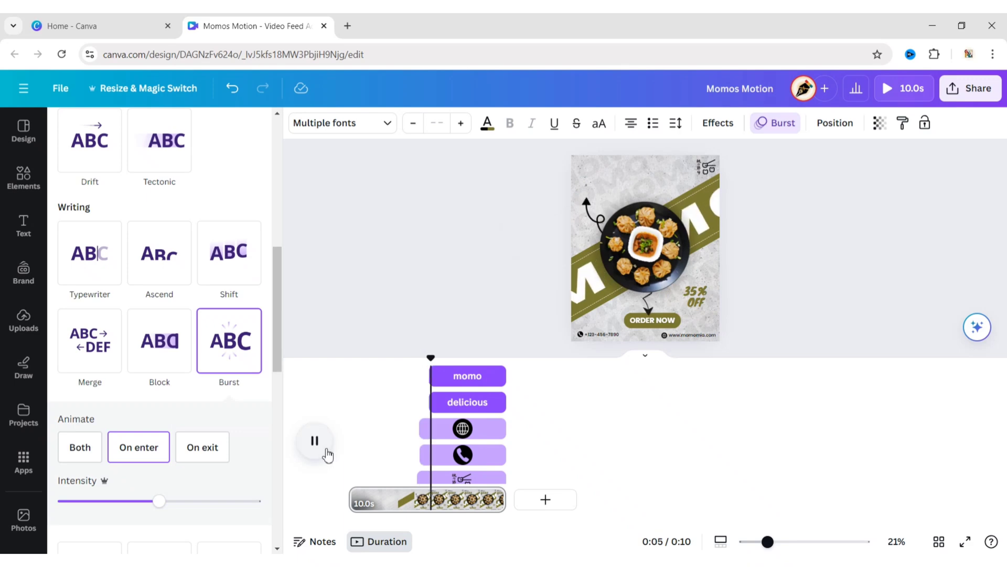
click(326, 449)
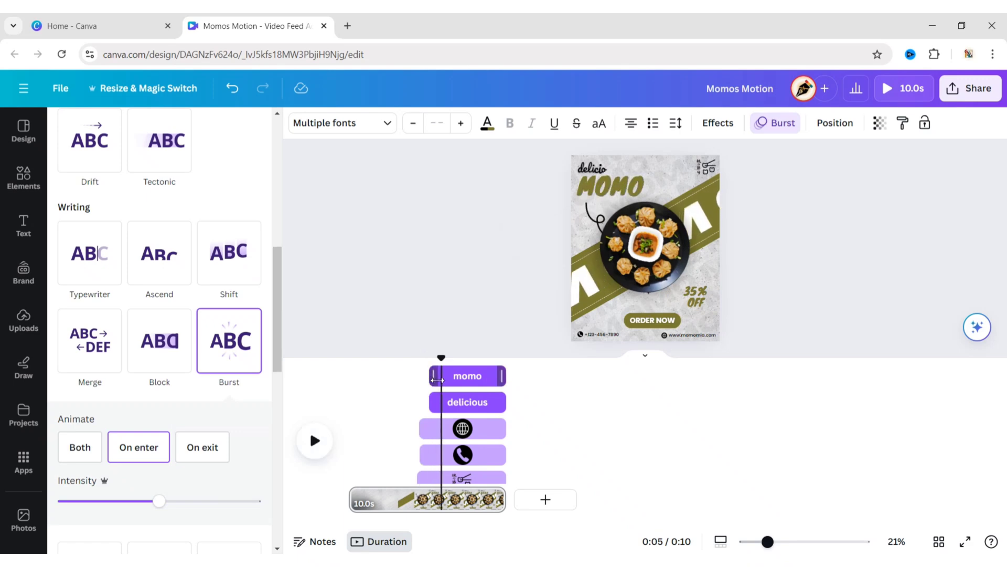
Delay the "momo" headline clip to start just before the 6-second mark, after "delicious", previewing the timing
drag(436, 380, 439, 363)
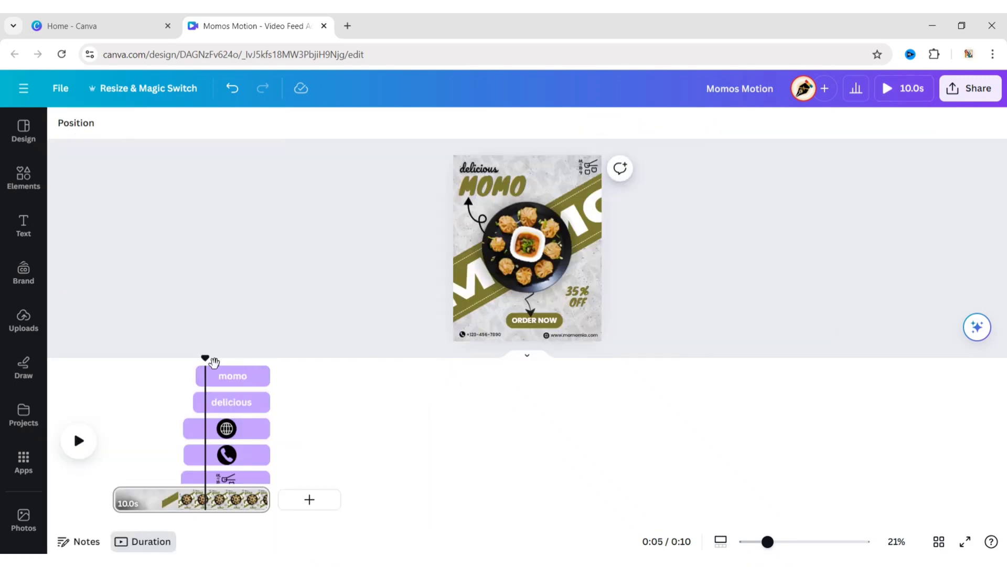
click(79, 446)
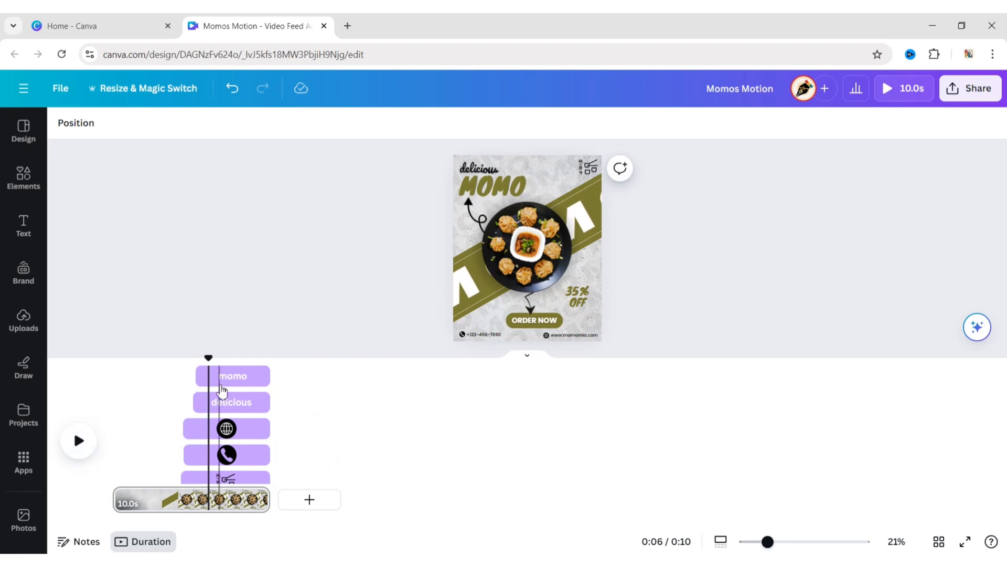
drag(212, 380, 191, 350)
click(79, 443)
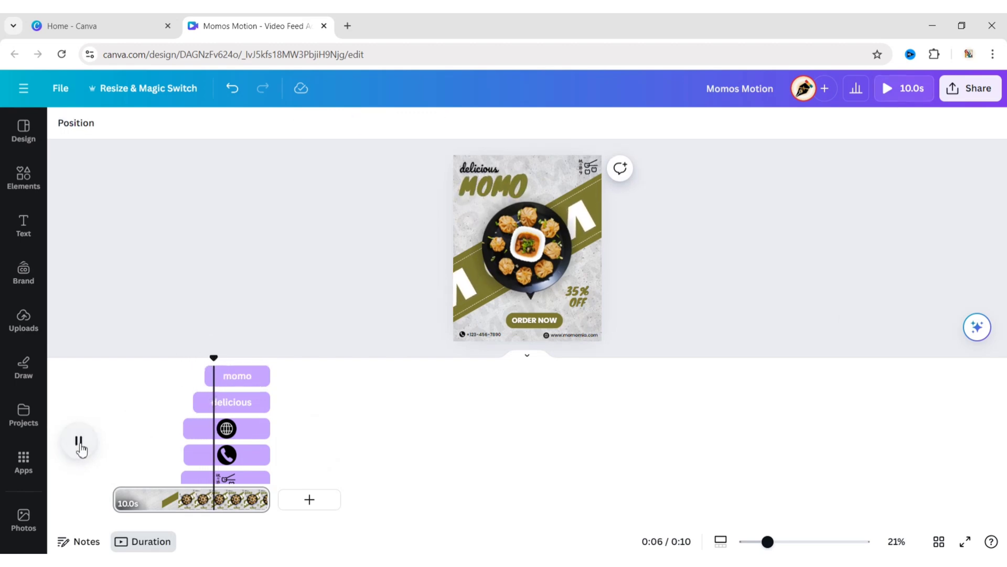
click(79, 443)
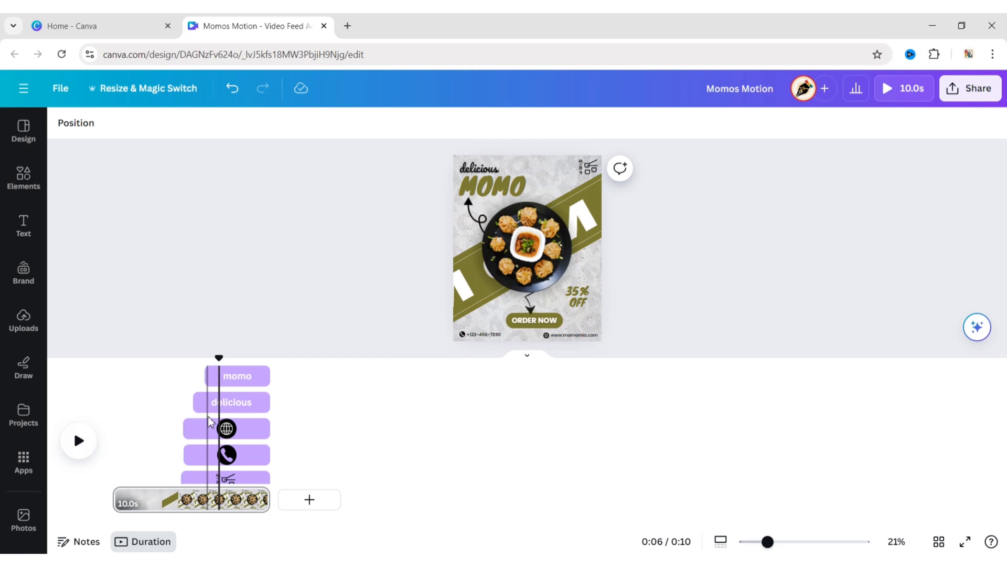
scroll(209, 421, down, 5)
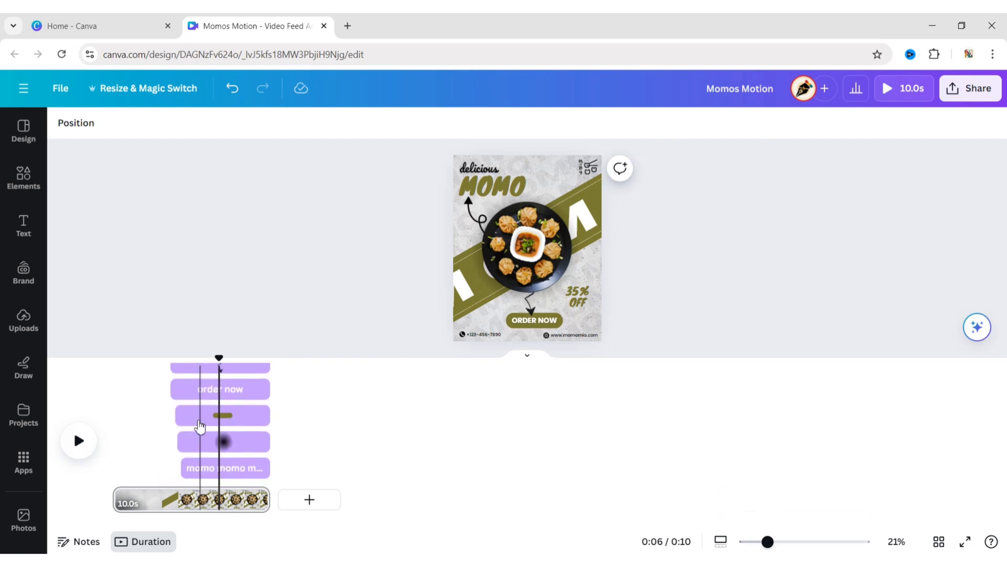
Delay the "order now" text and its green button shape to about the 6.5-second mark and apply the Pop animation on enter to both
drag(175, 388, 225, 420)
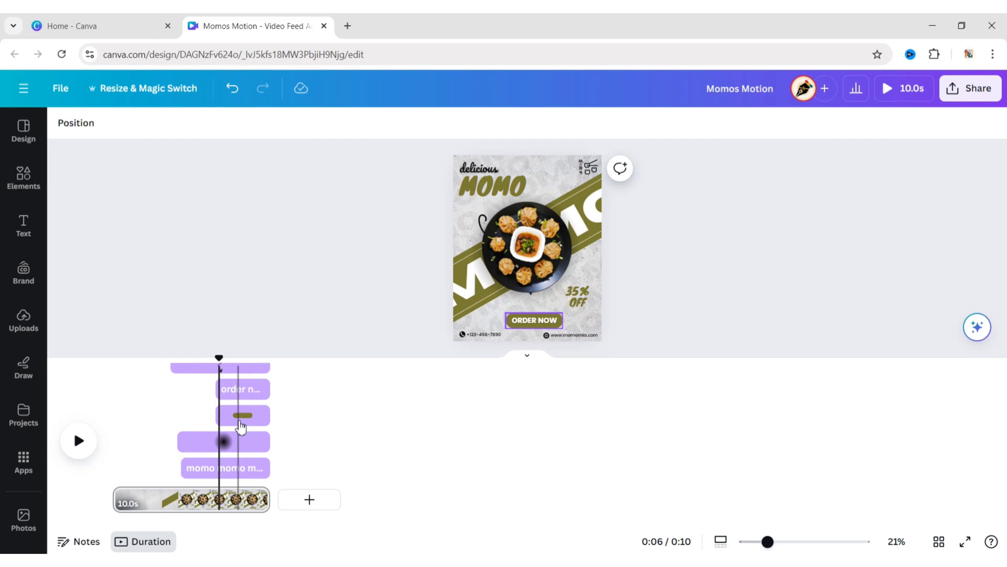
click(238, 419)
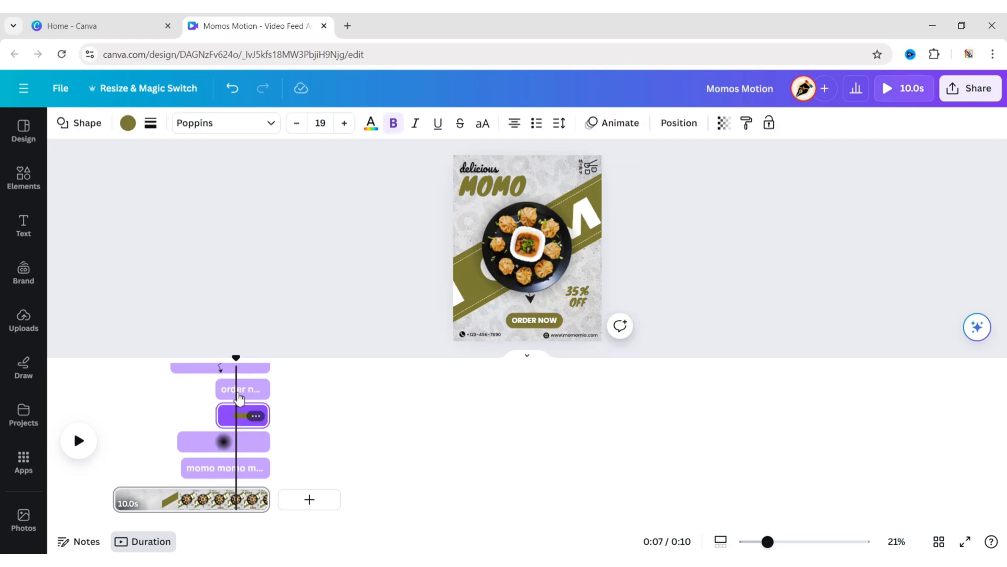
click(238, 393)
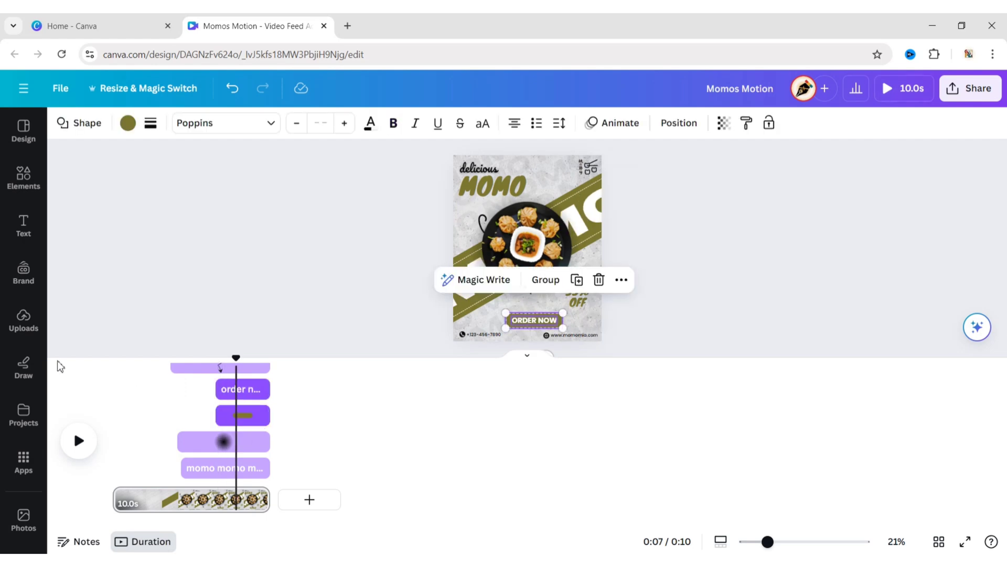
click(607, 123)
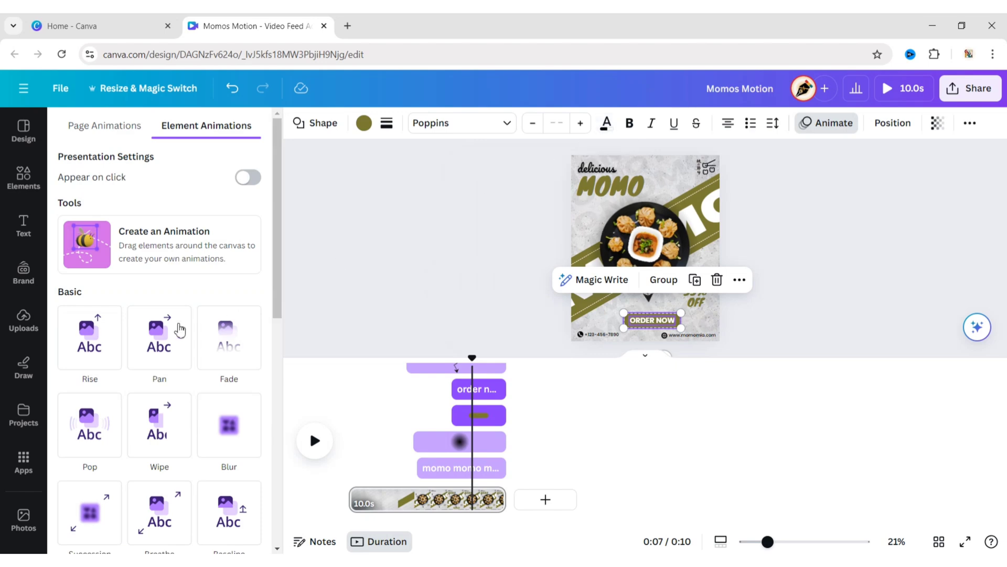
click(89, 439)
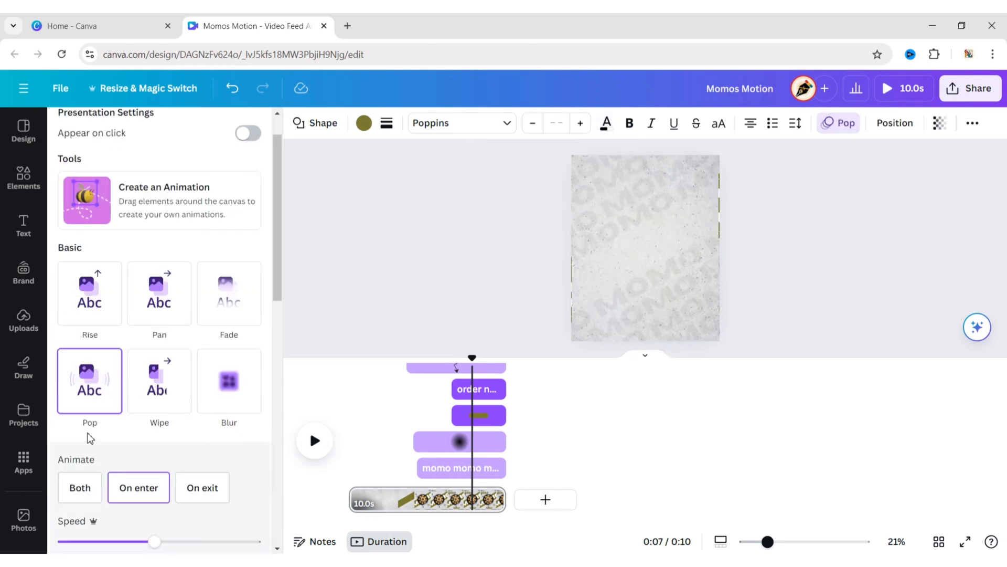
Add the Pulse motion effect to the "order now" text and preview it
click(485, 395)
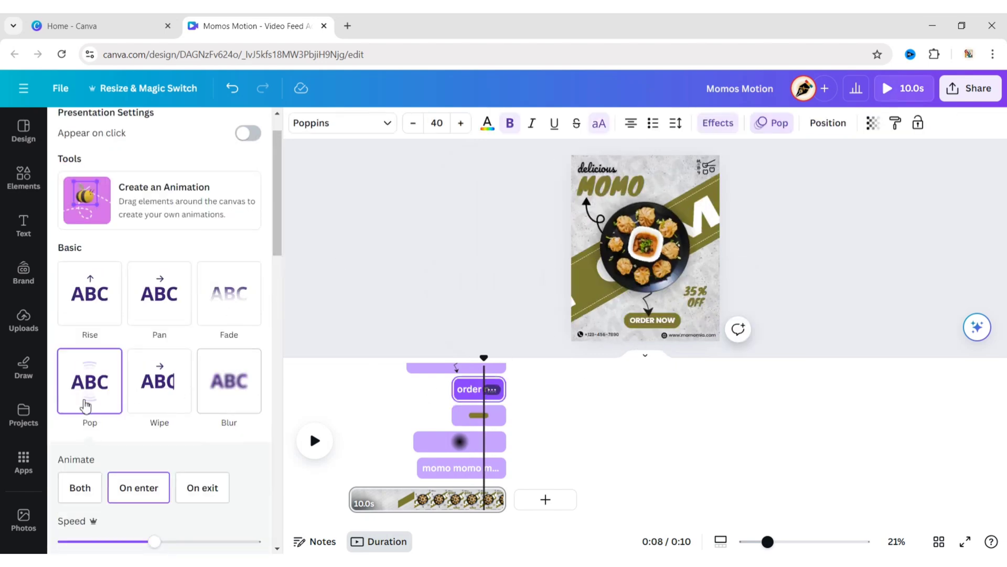
scroll(94, 367, down, 10)
click(143, 533)
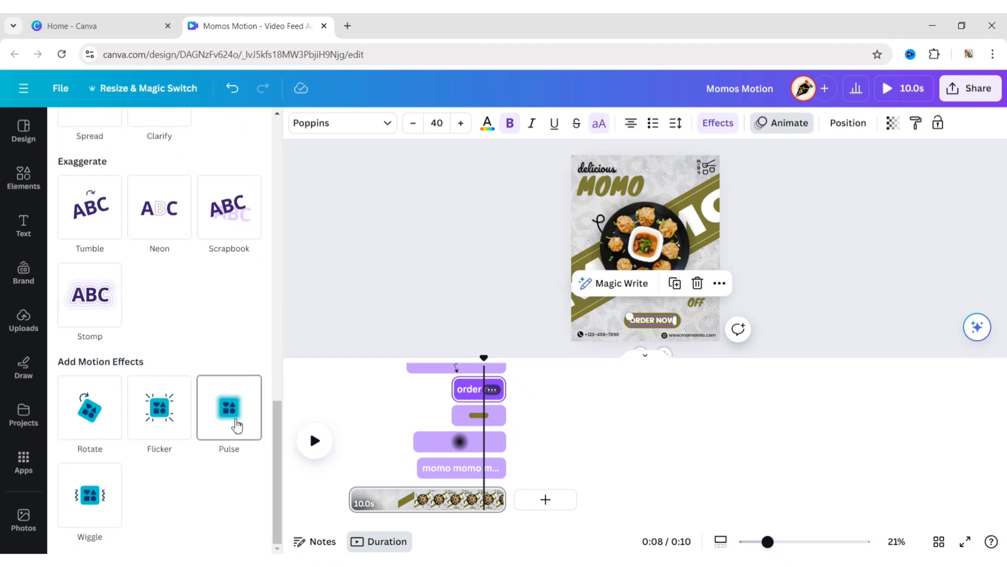
click(237, 425)
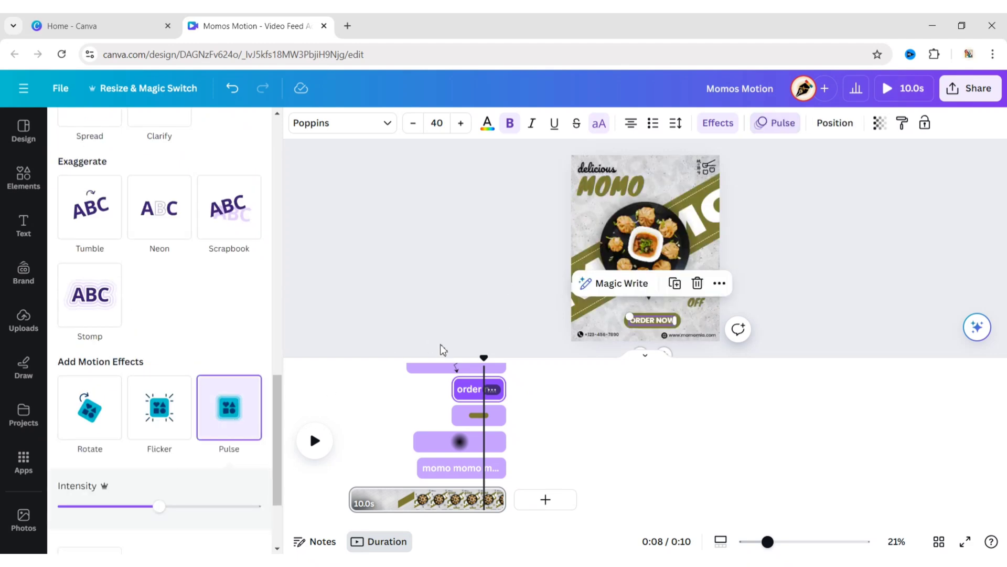
click(316, 440)
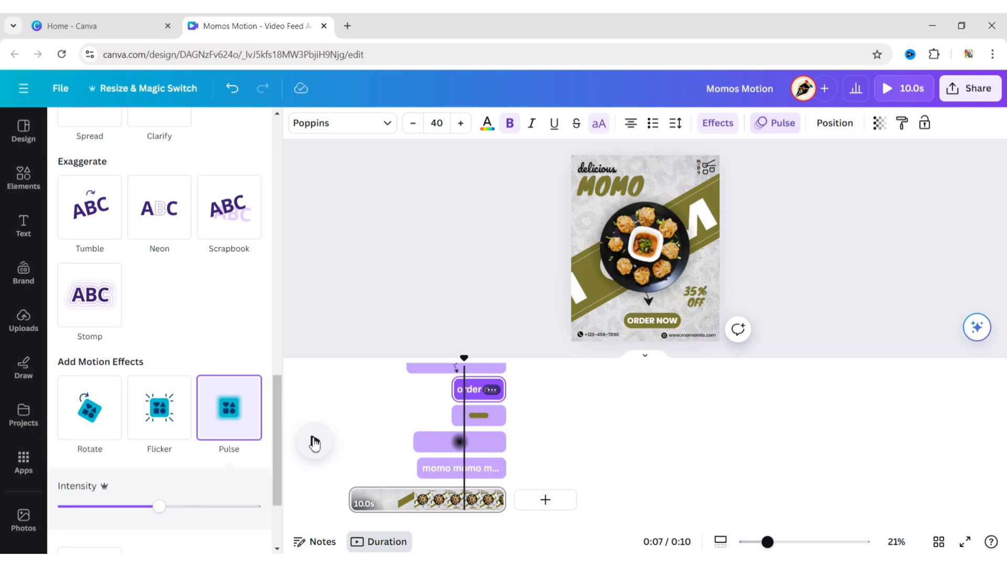
Trim the start of the "35% OFF" text clip so it lasts 2.8 seconds, and preview the timing
scroll(420, 442, up, 3)
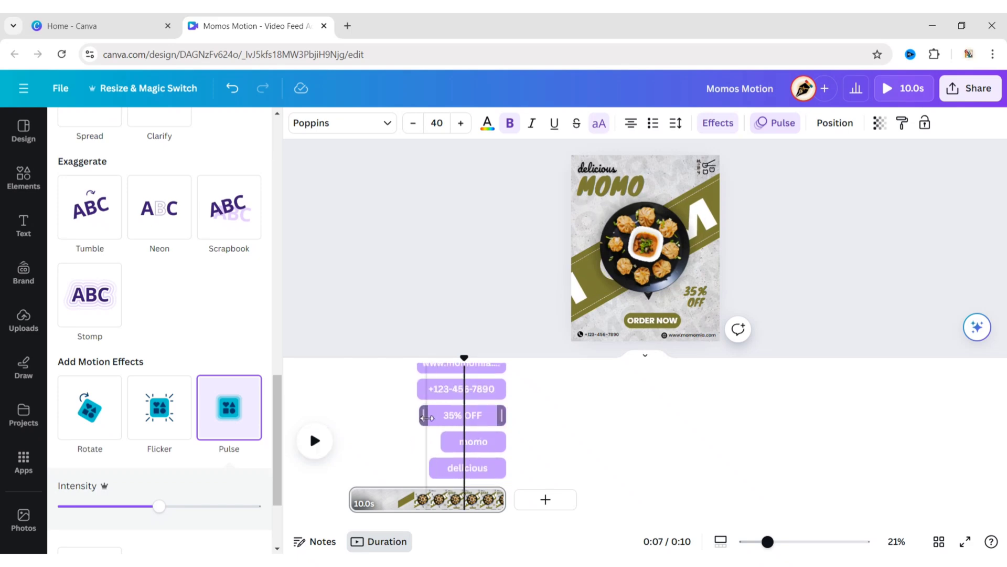
drag(429, 417, 467, 379)
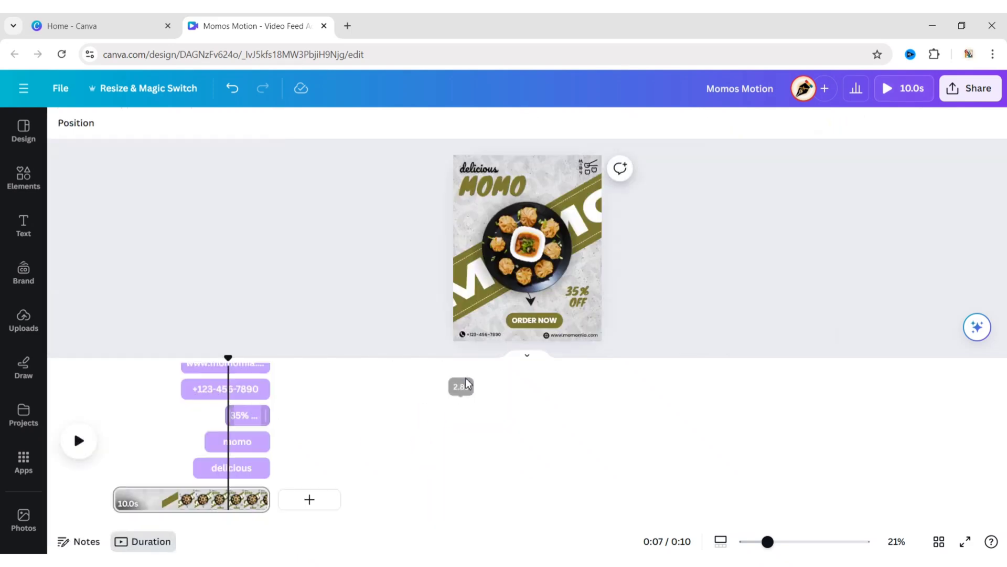
click(77, 442)
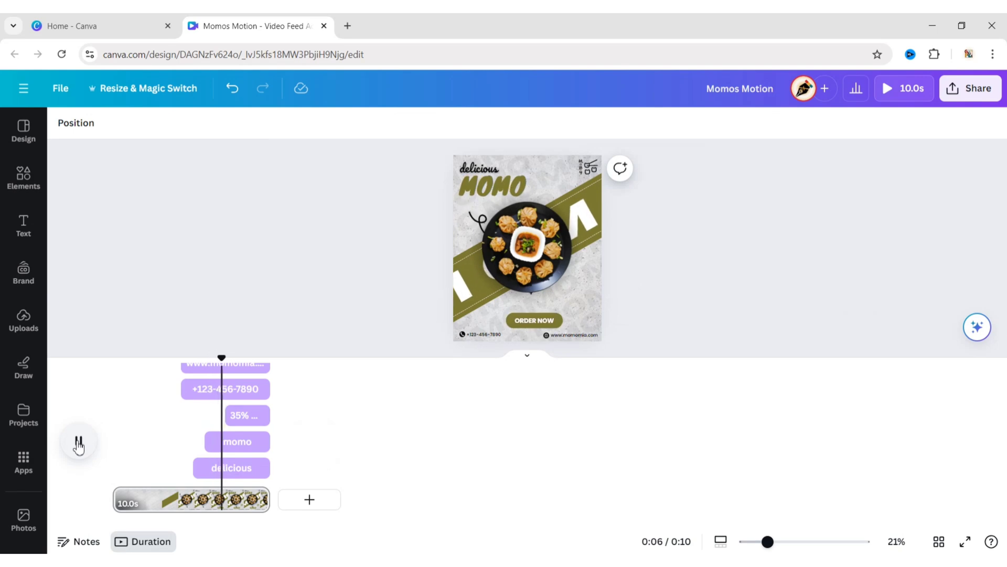
Apply the Succession animation on enter to the "35% OFF" text and preview it
click(580, 299)
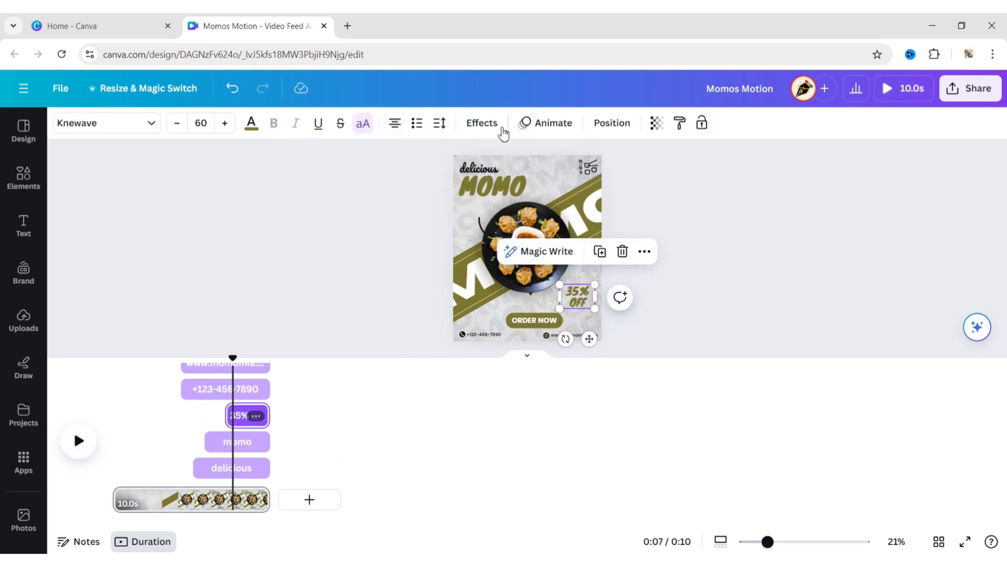
click(534, 126)
scroll(157, 367, down, 2)
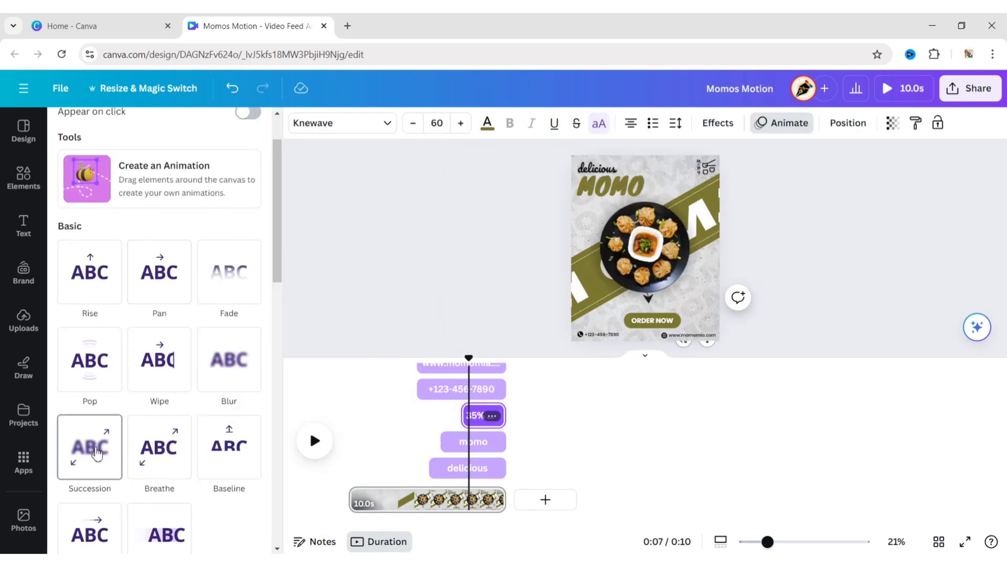
click(86, 443)
drag(469, 361, 452, 362)
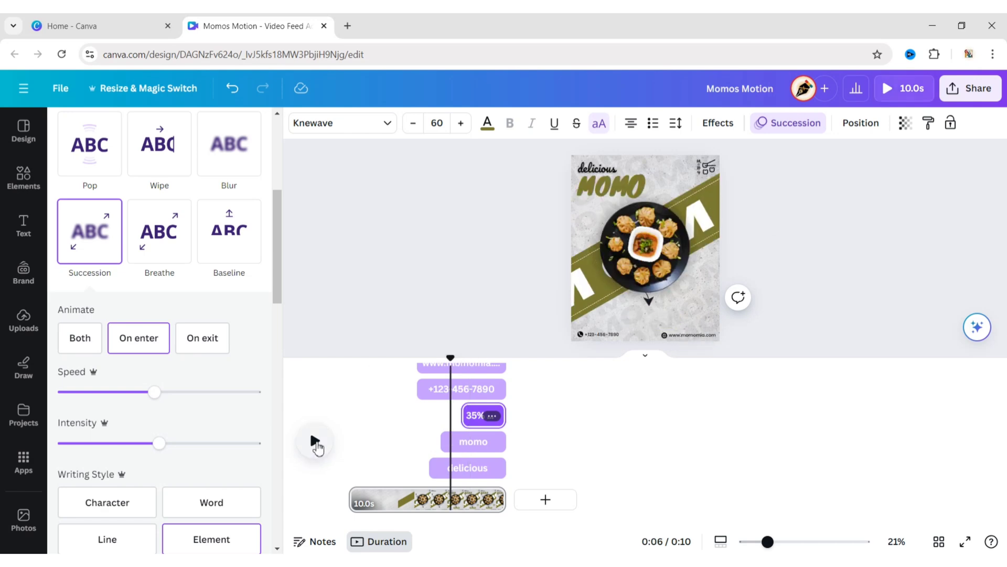
click(384, 277)
click(771, 269)
Search the elements for "circle" and filter the graphics results to animated ones only
click(23, 178)
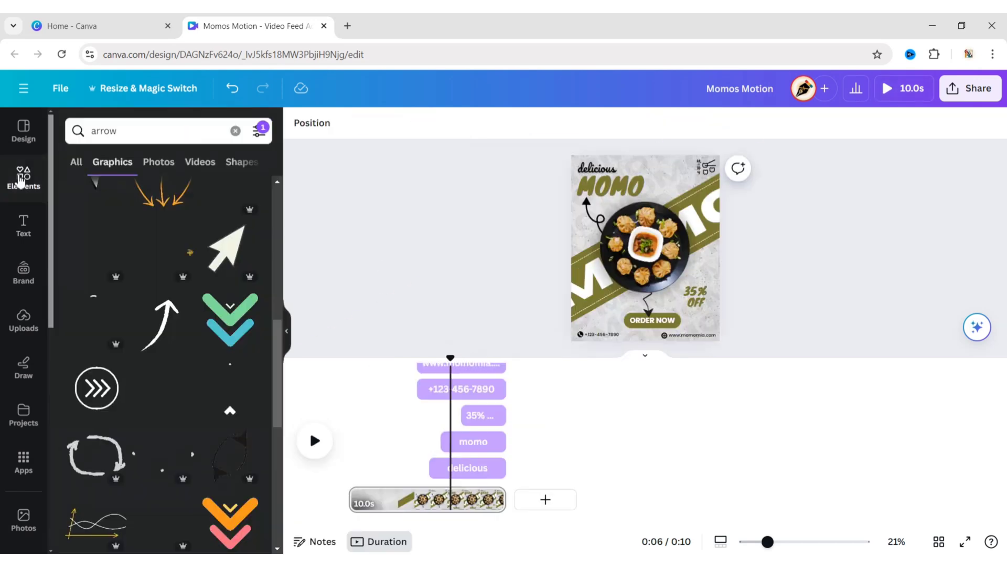
click(235, 130)
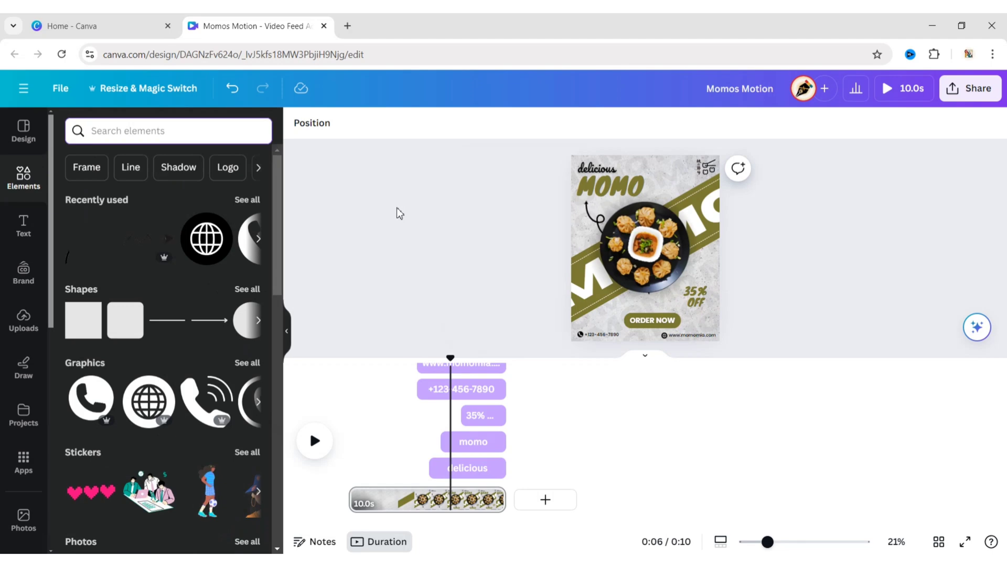
text(circle)
key(Return)
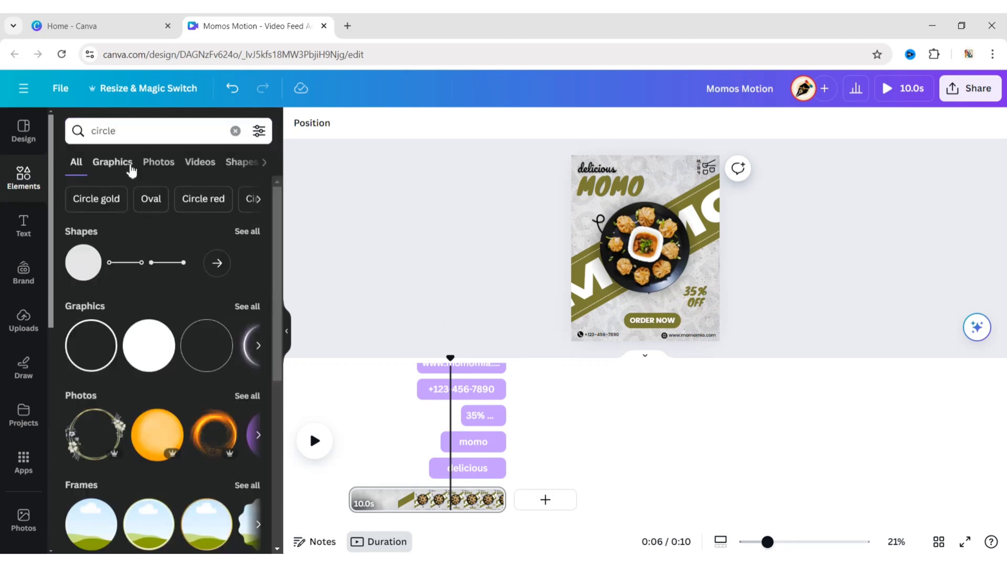
click(112, 162)
click(258, 130)
scroll(97, 393, down, 1)
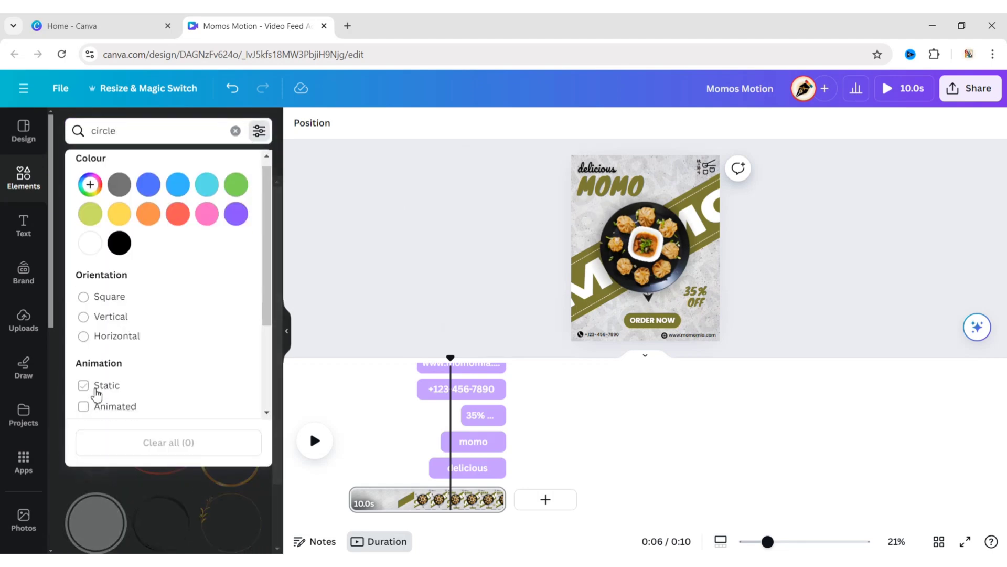
scroll(96, 394, down, 2)
click(84, 284)
click(258, 131)
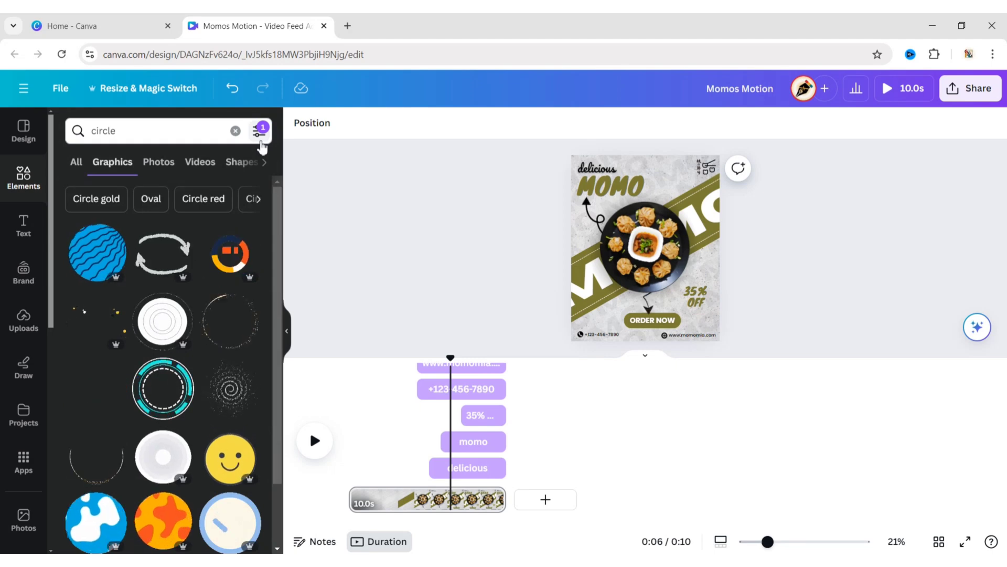
Insert the black animated brush-stroke circle graphic onto the page
scroll(179, 235, down, 10)
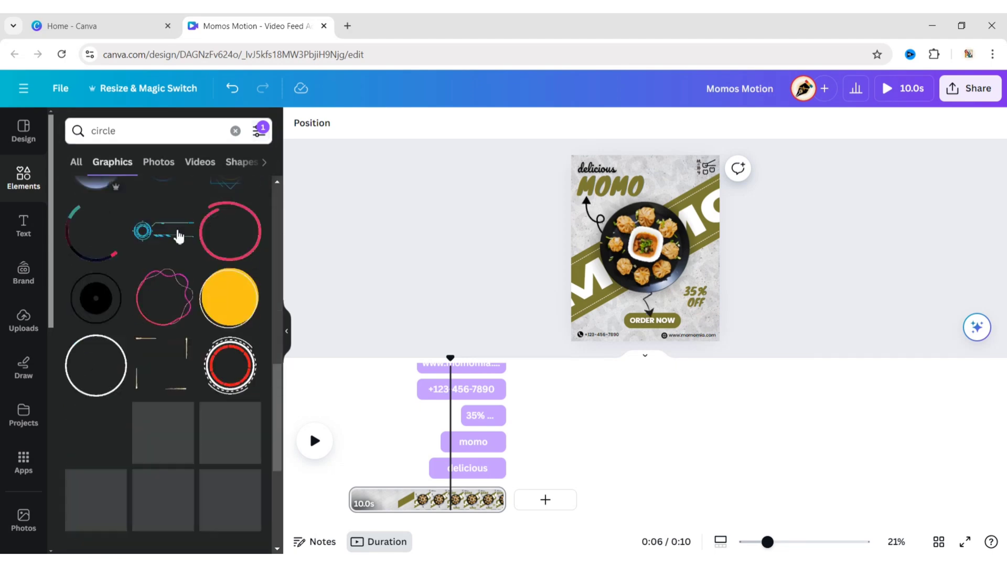
scroll(106, 353, down, 5)
click(99, 383)
click(287, 331)
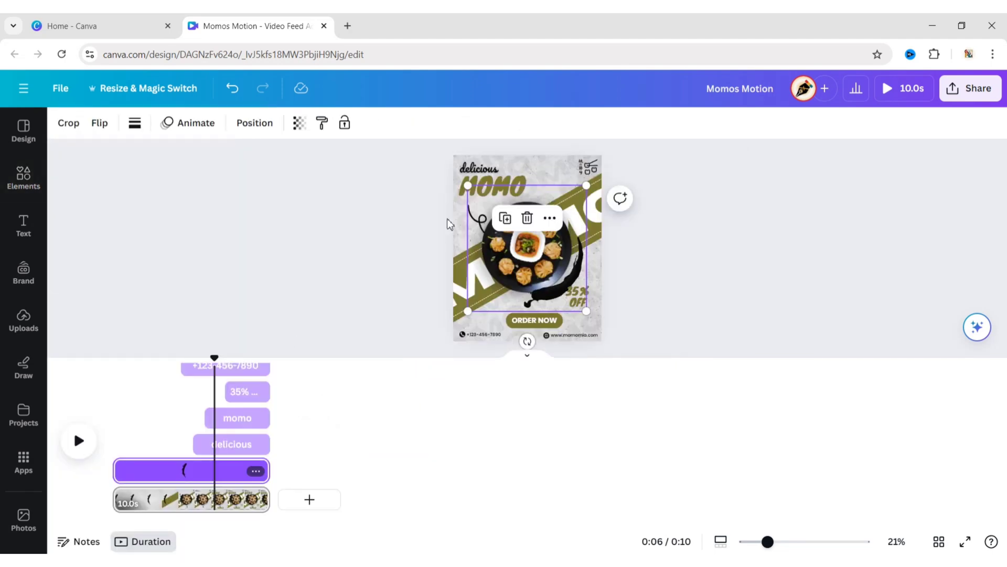
Shrink the animated circle and position it so that it surrounds the "35% OFF" text
mouse_move(468, 186)
mouse_down()
mouse_move(583, 296)
mouse_move(576, 293)
mouse_up()
click(580, 299)
click(578, 303)
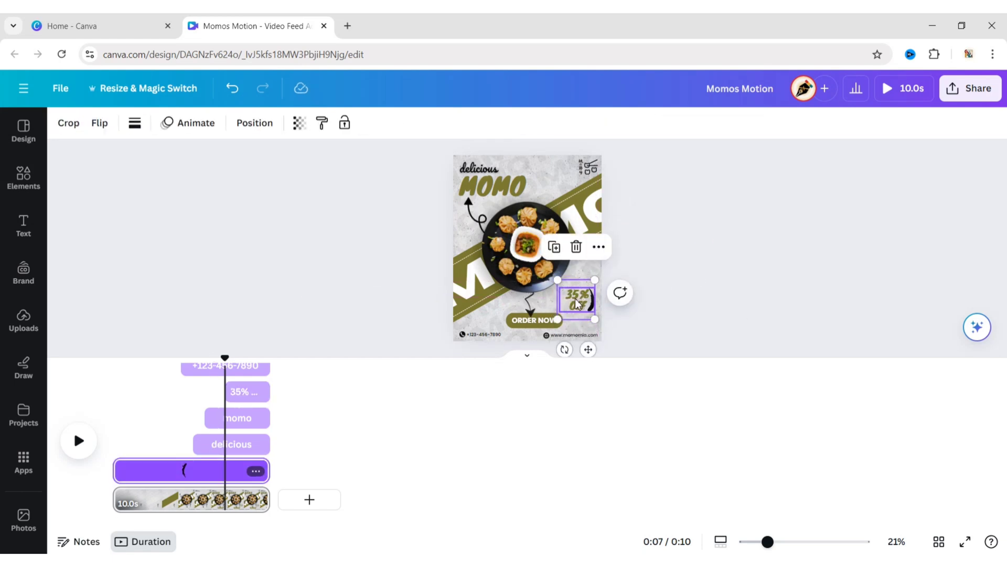
click(699, 300)
click(589, 308)
drag(595, 310, 580, 303)
click(682, 301)
click(730, 296)
click(562, 307)
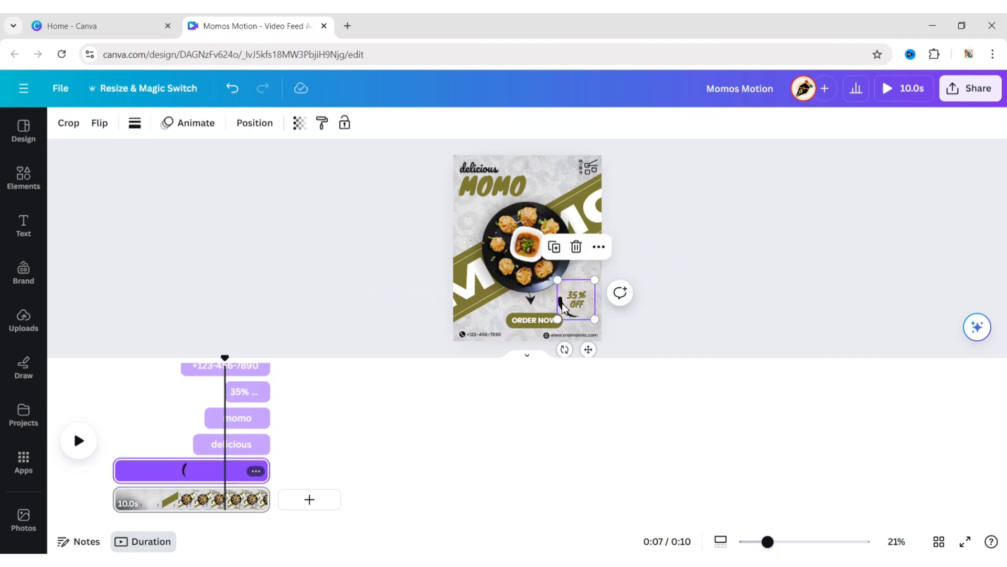
Trim the animated circle's clip to the last 2.8 seconds and apply the Succession animation on enter to it
mouse_move(210, 475)
mouse_down()
mouse_move(238, 472)
mouse_move(228, 472)
mouse_up()
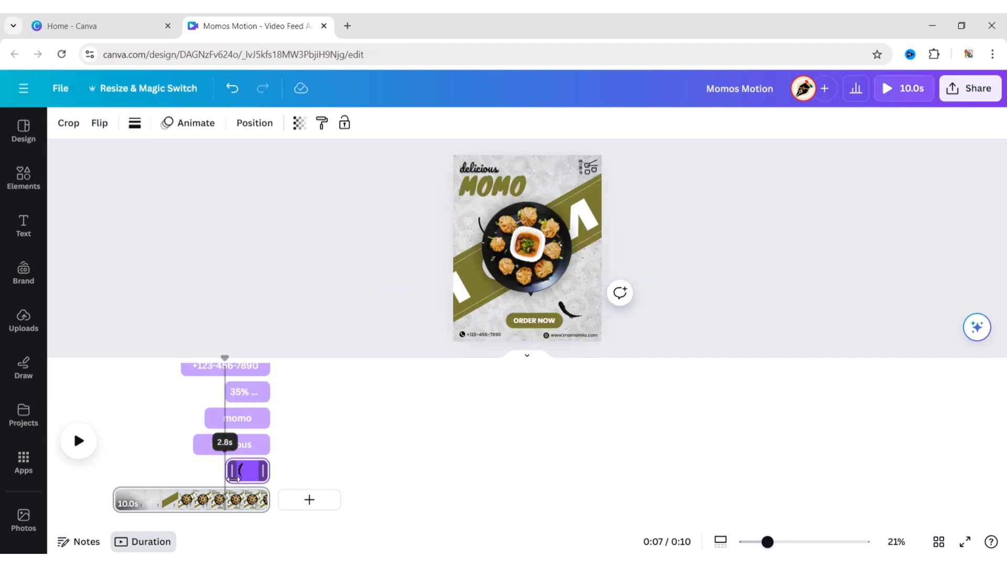
click(558, 344)
click(580, 287)
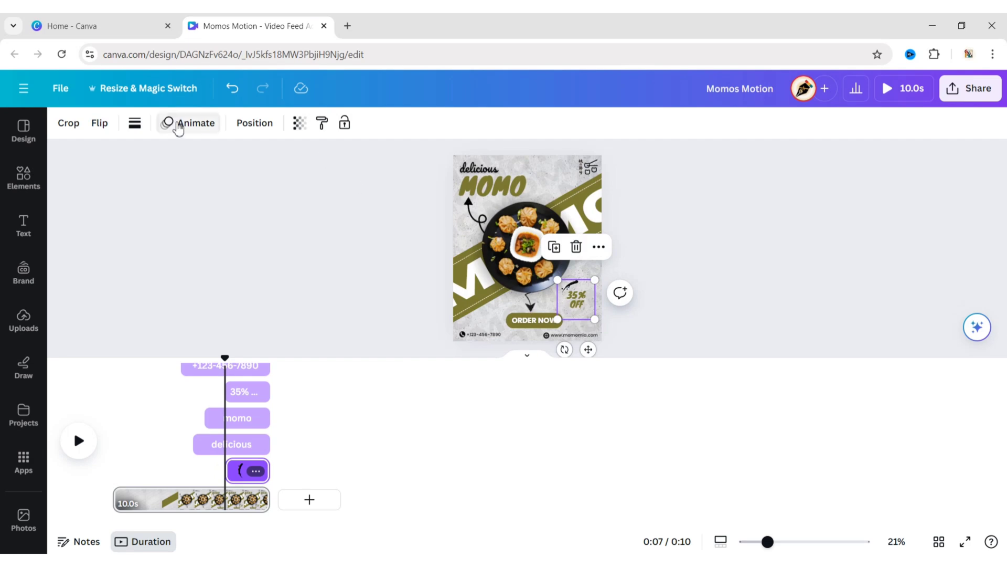
click(179, 124)
scroll(141, 322, down, 4)
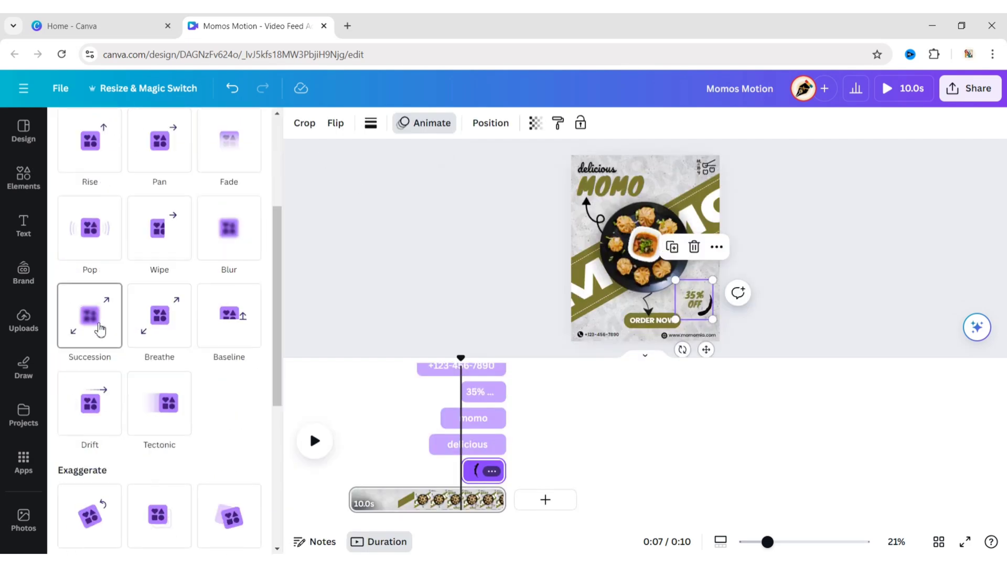
click(99, 329)
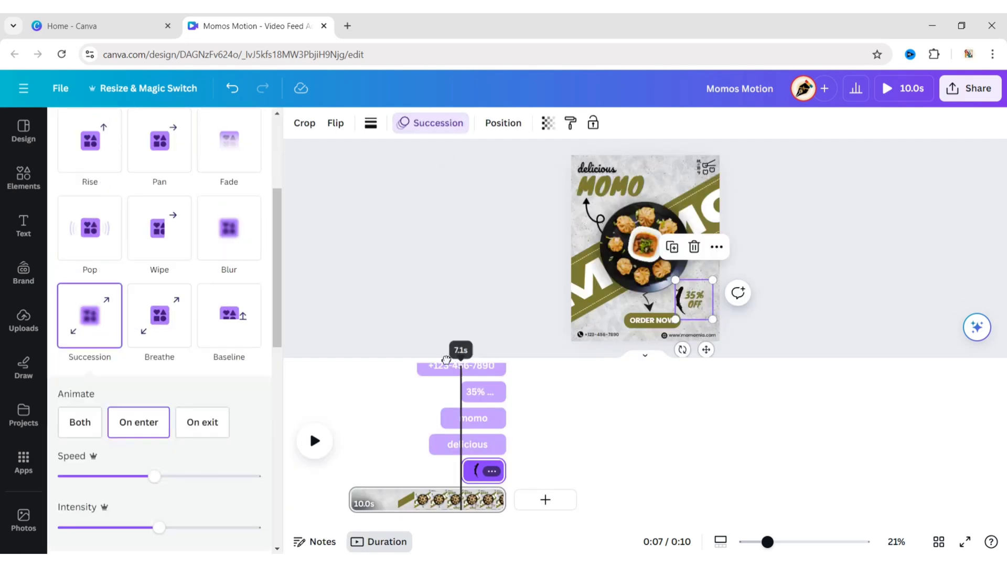
drag(461, 358, 443, 358)
Trim the start of the logo group in the design's upper-right corner so it lasts 4.1 seconds, and apply the Blur animation
click(707, 171)
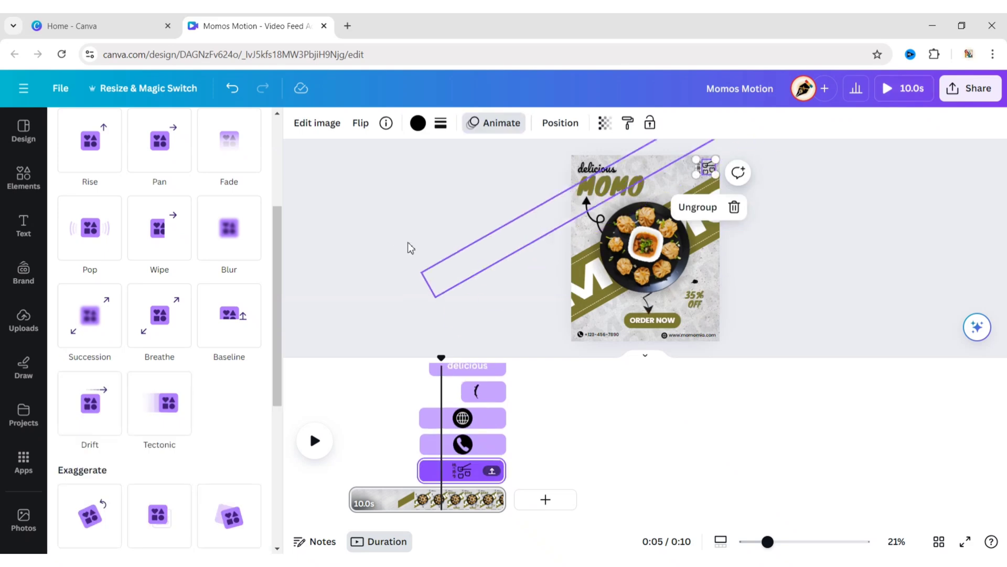
drag(426, 476, 448, 476)
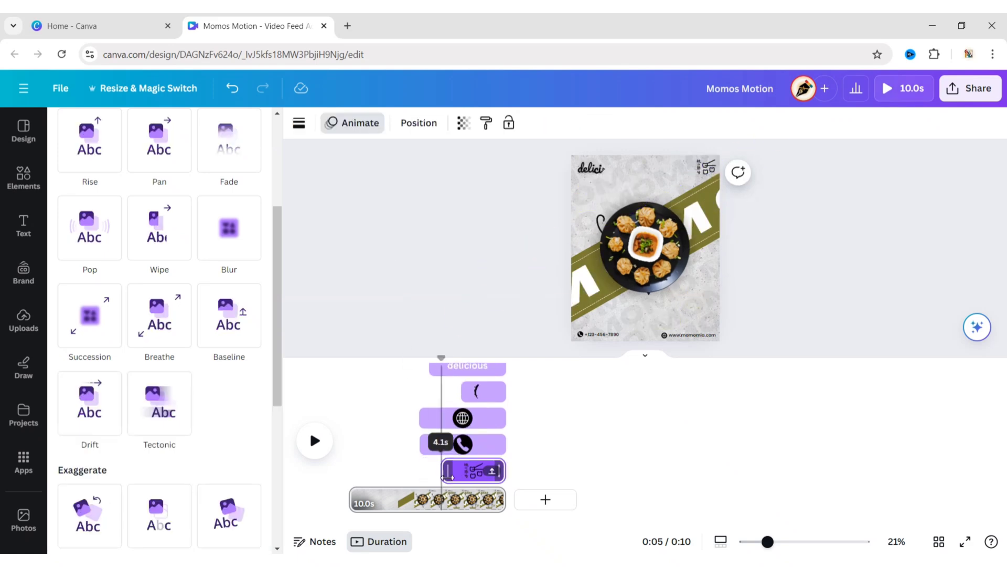
click(446, 484)
click(227, 464)
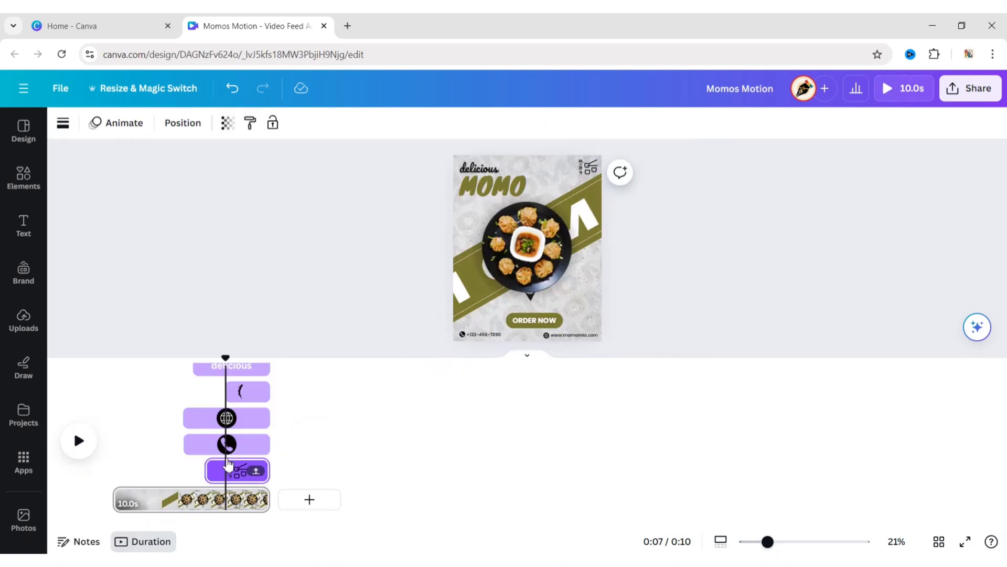
click(118, 123)
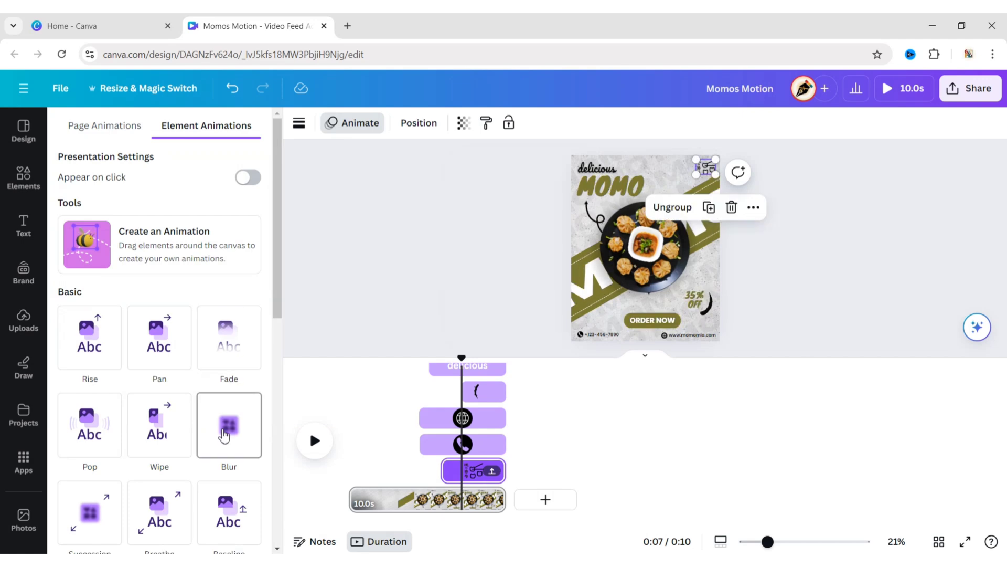
click(229, 380)
Trim the start of the phone icon and globe icon clips so that each lasts 2.8 seconds
click(592, 336)
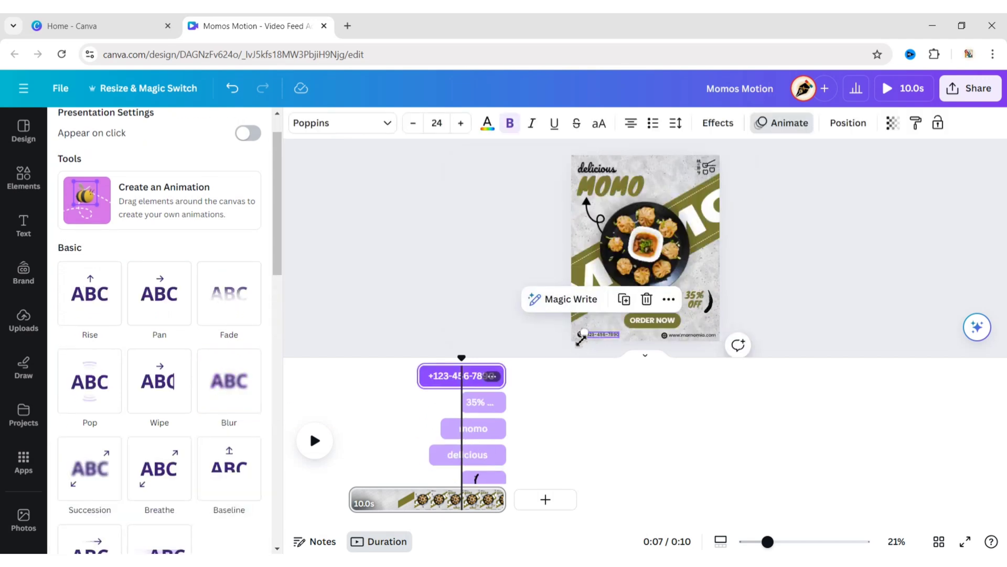
click(535, 327)
click(746, 251)
click(461, 337)
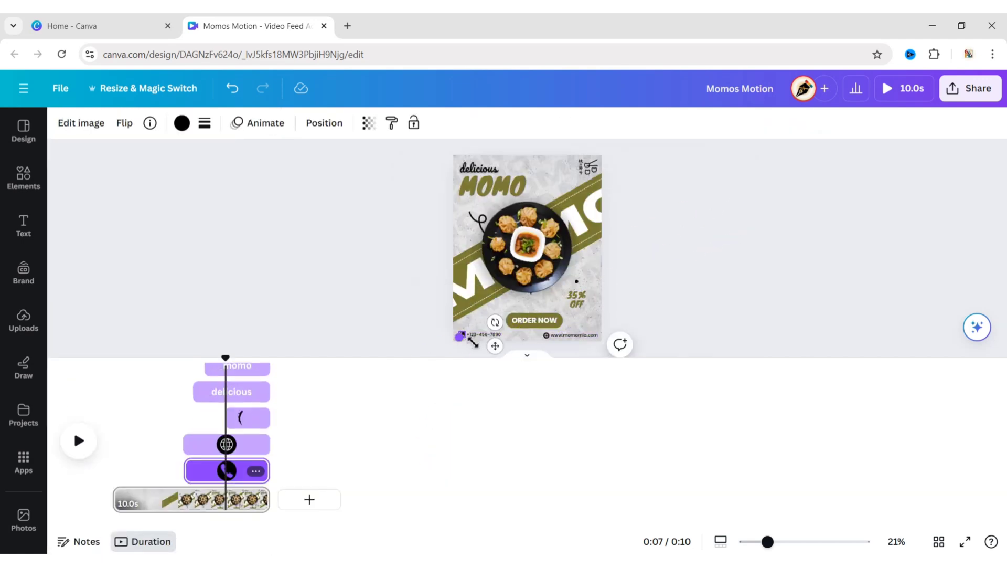
shift+click(482, 337)
shift+click(547, 337)
shift+click(561, 337)
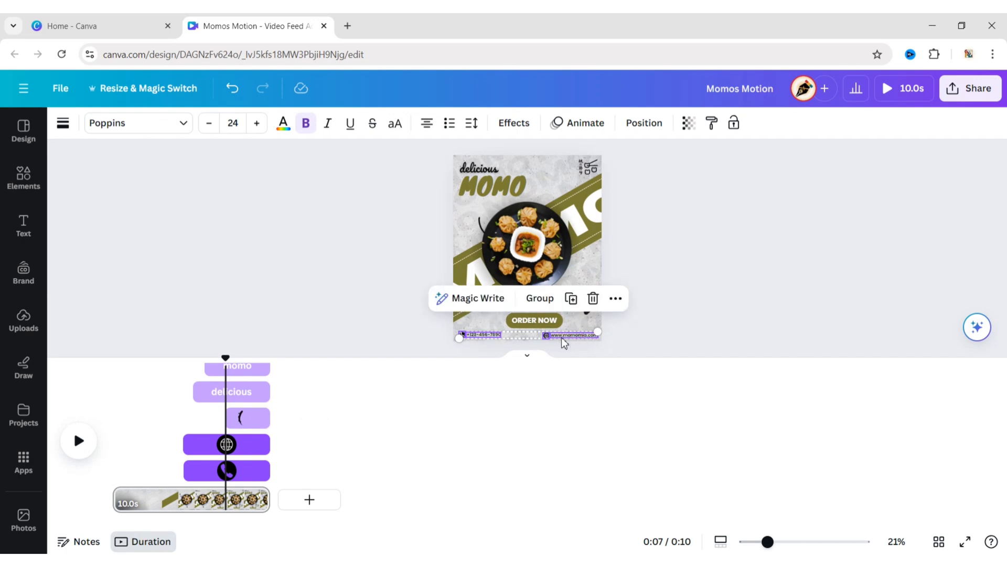
drag(191, 445, 227, 445)
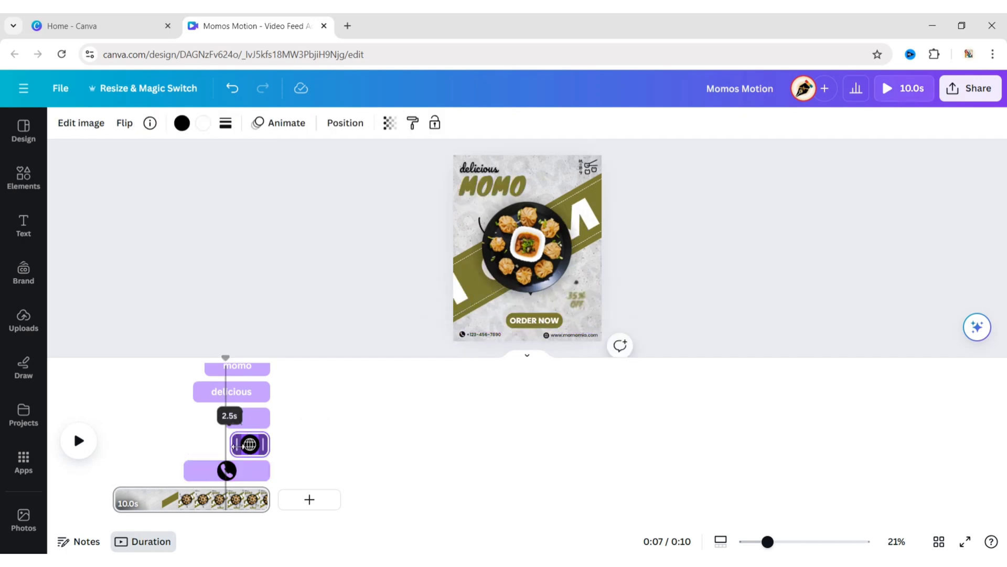
drag(187, 472, 234, 472)
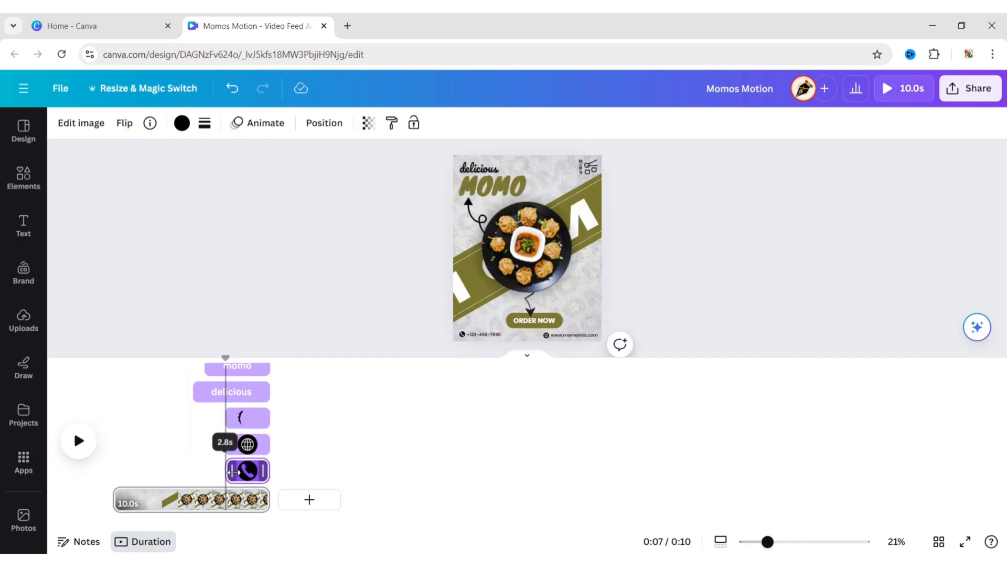
Trim the start of the phone number and website text clips so they begin together with the "35% OFF" text
scroll(252, 437, up, 2)
drag(234, 400, 229, 401)
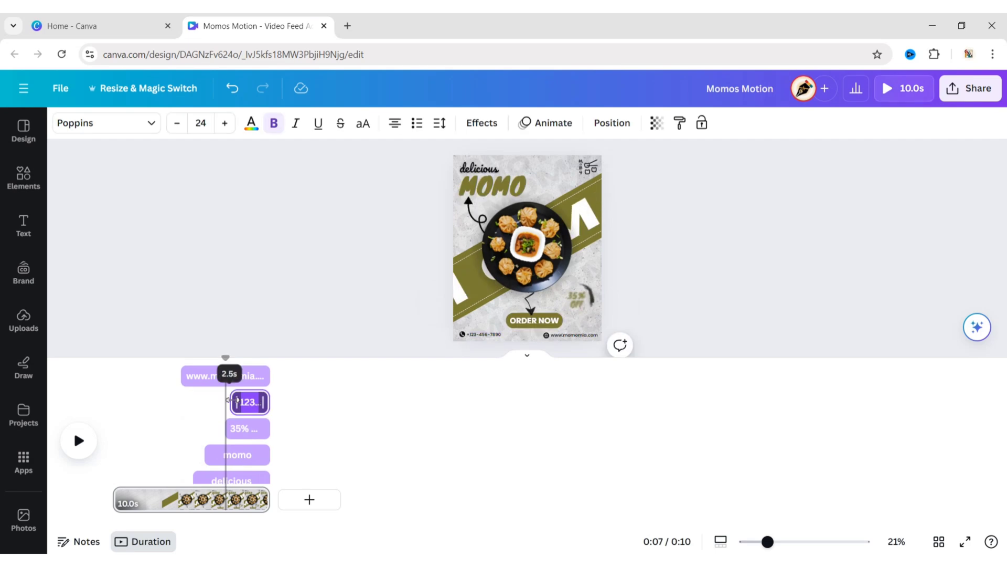
drag(186, 376, 233, 380)
click(368, 402)
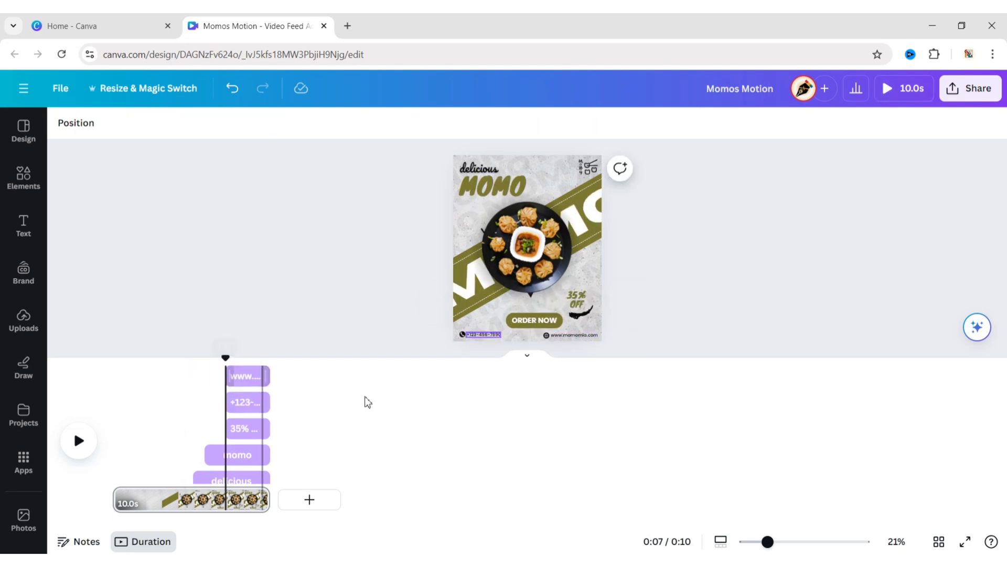
Apply the Pop animation to the phone and globe icons together
click(462, 336)
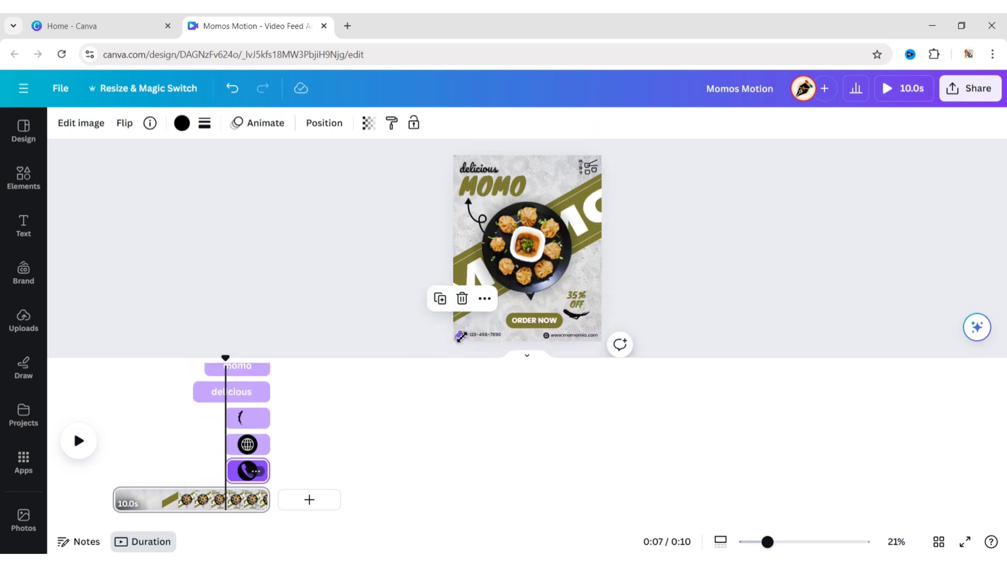
shift+click(547, 335)
click(221, 124)
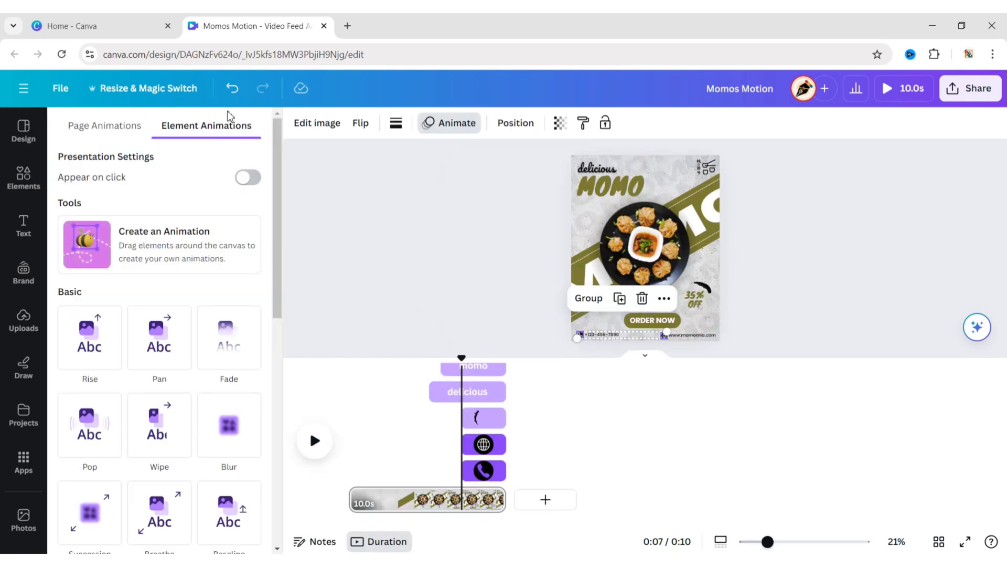
click(100, 407)
click(369, 299)
click(710, 306)
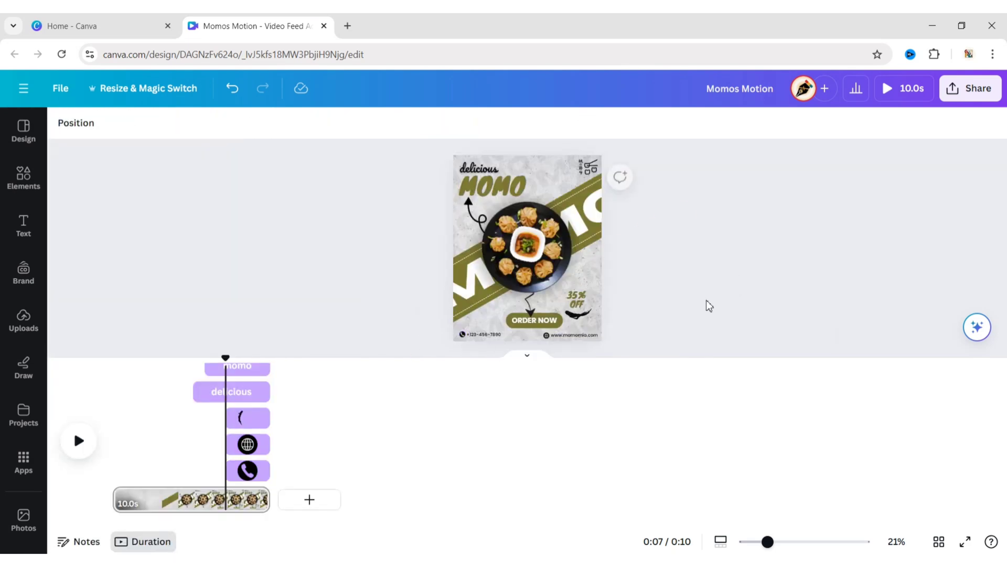
Apply the Wipe animation to the phone number and website texts together
click(489, 336)
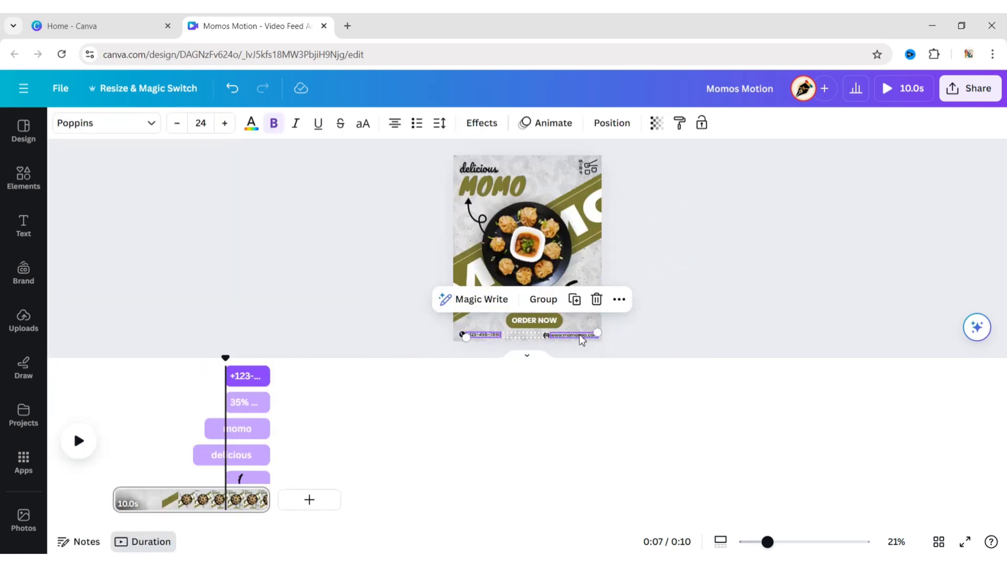
click(552, 126)
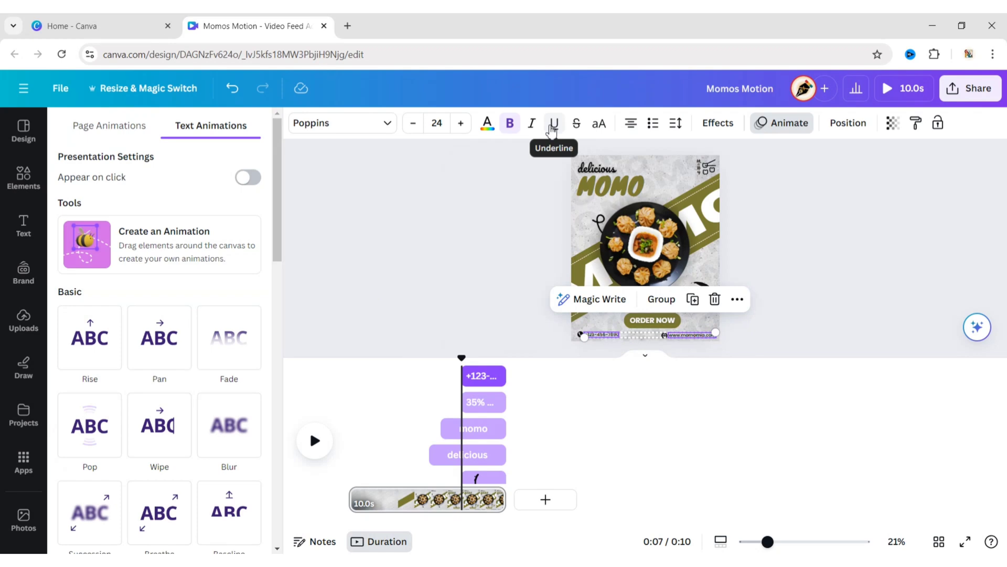
click(159, 425)
click(326, 241)
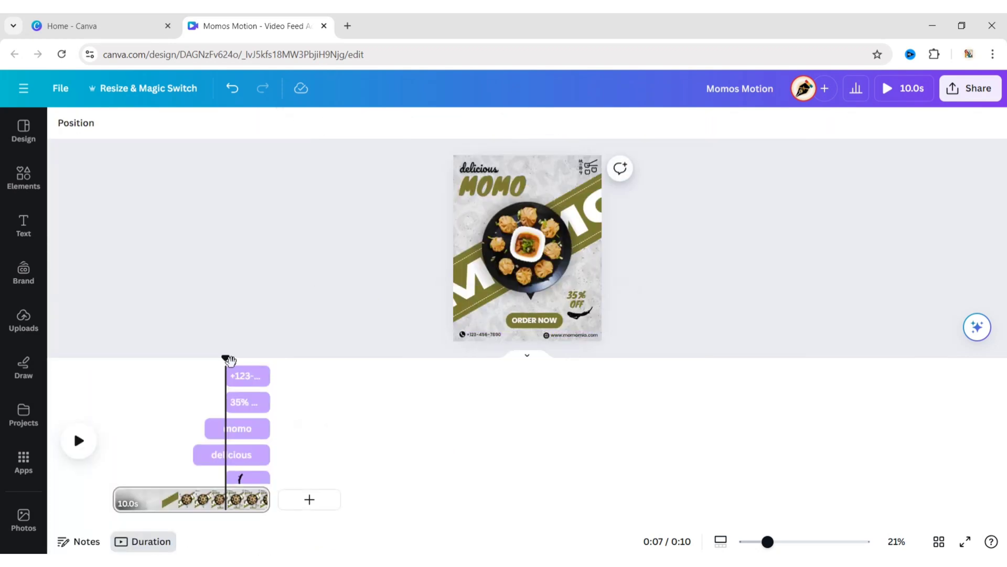
Add the Rotate motion effect to the momo plate photo in the centre of the design
drag(229, 360, 16, 389)
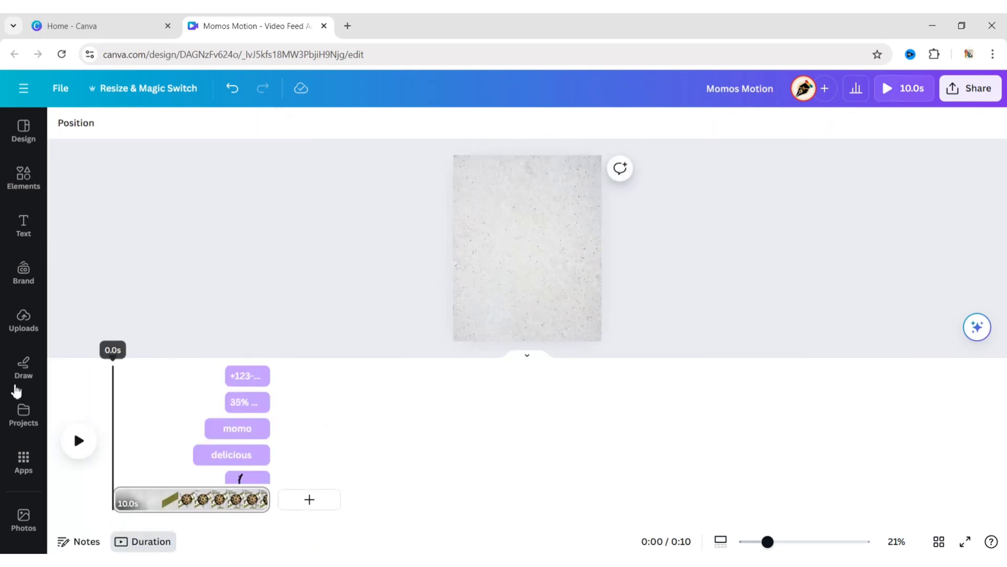
click(510, 257)
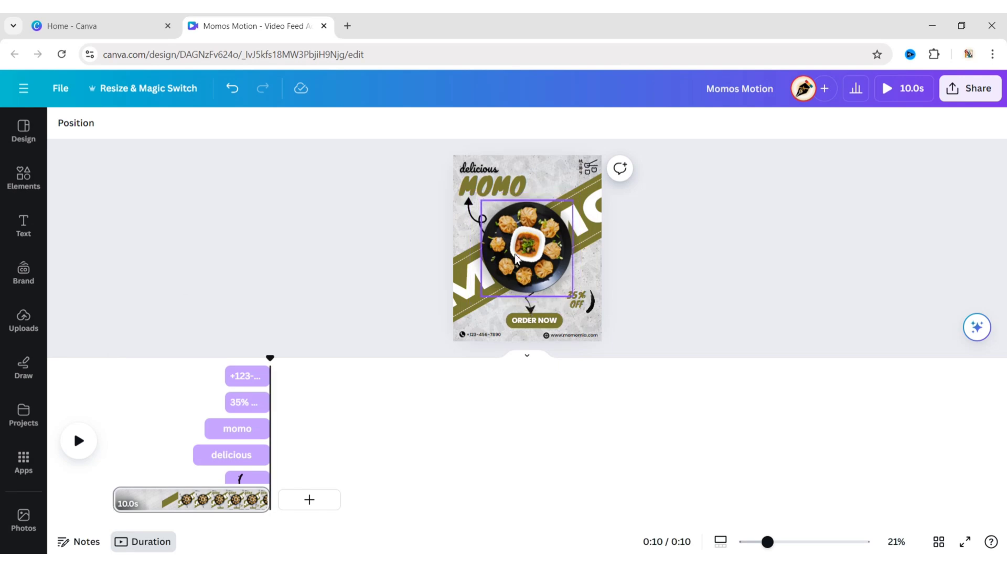
click(233, 123)
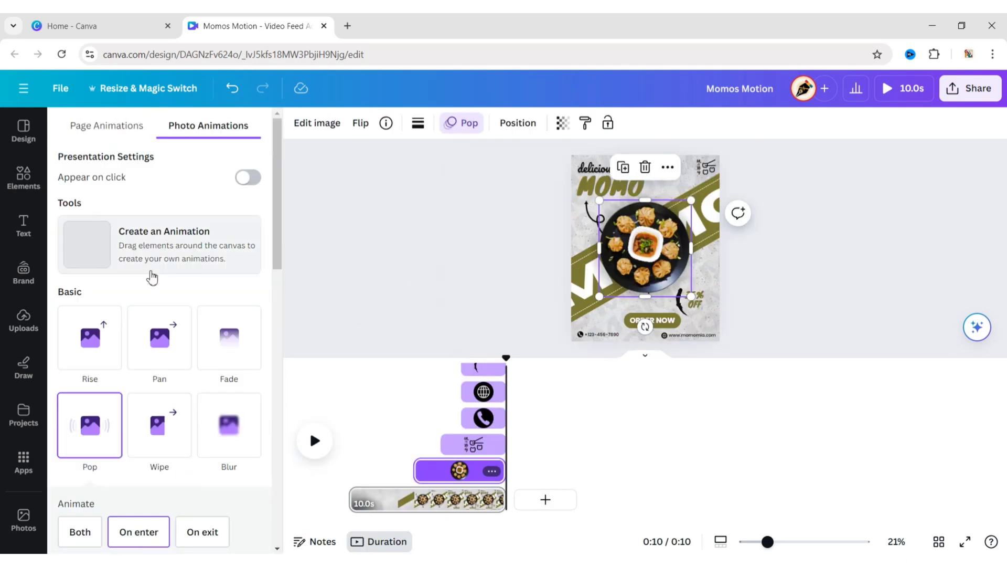
scroll(151, 276, down, 5)
scroll(150, 275, down, 4)
click(89, 361)
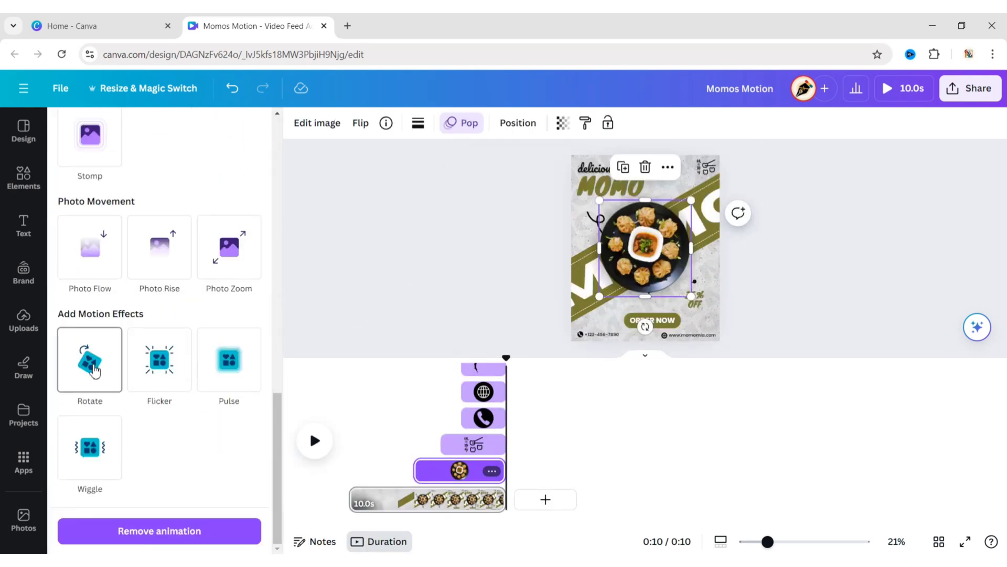
click(343, 274)
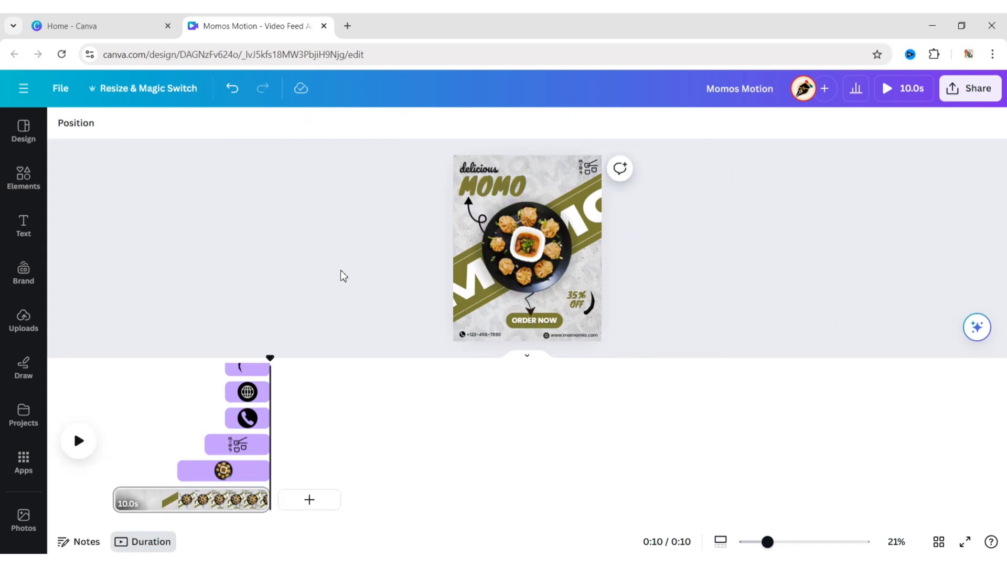
Hide the element timings on the timeline and play a preview of the whole 10-second video
drag(271, 357, 115, 387)
click(493, 298)
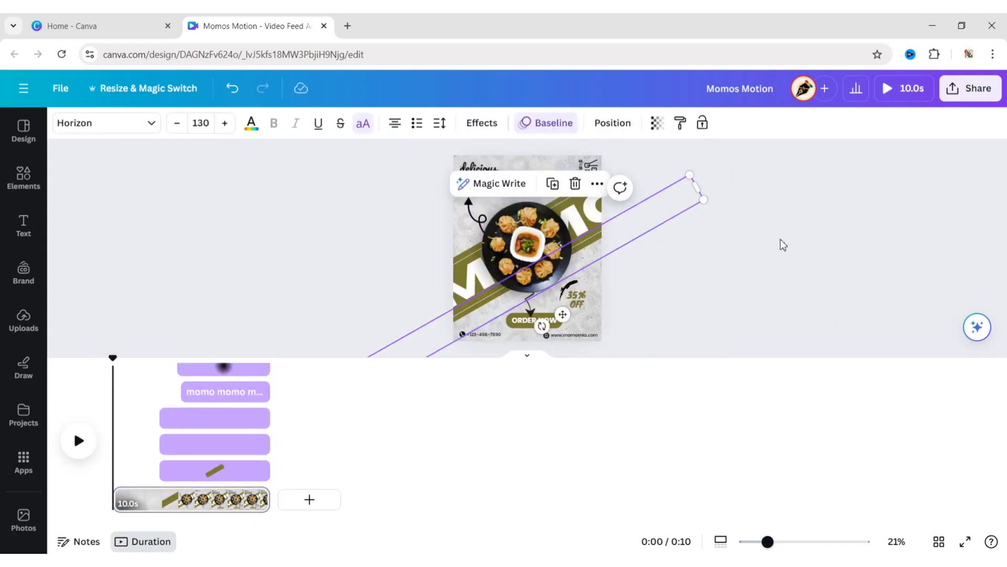
click(573, 210)
click(549, 159)
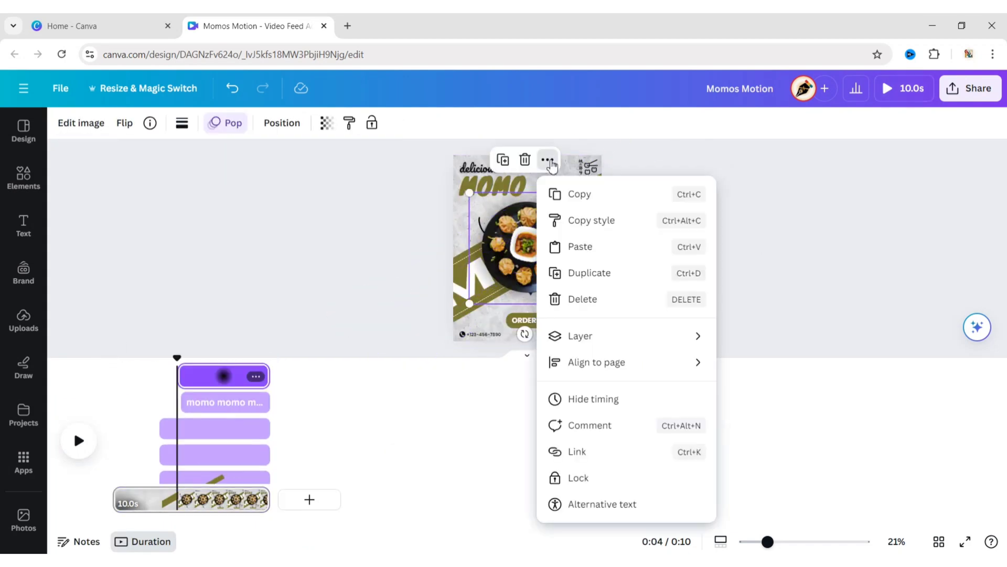
click(601, 400)
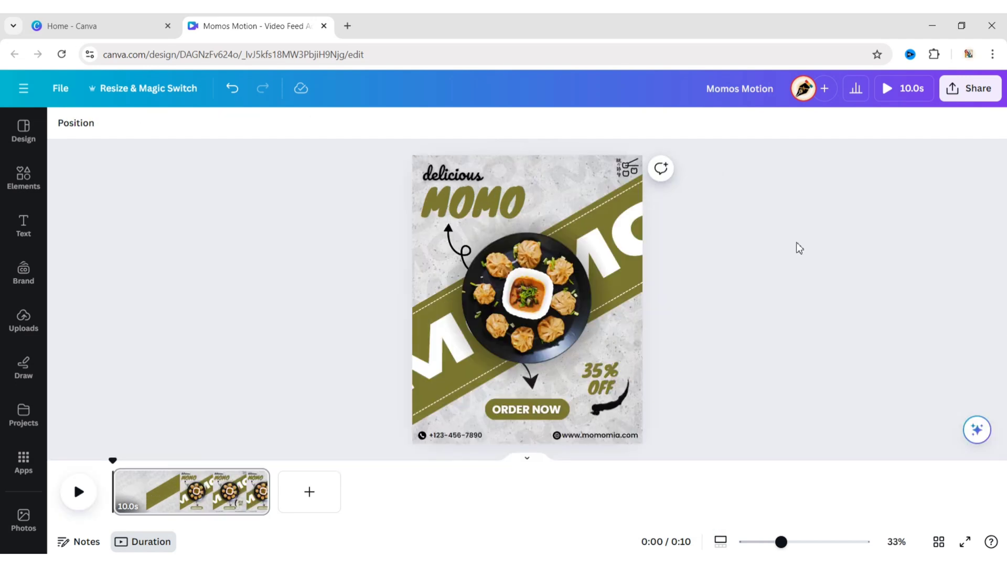
click(888, 95)
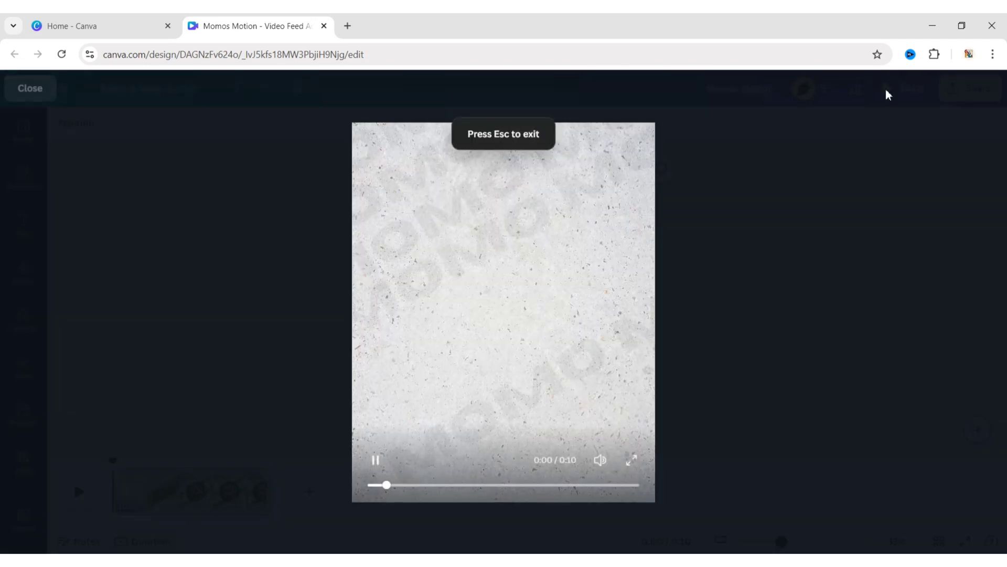